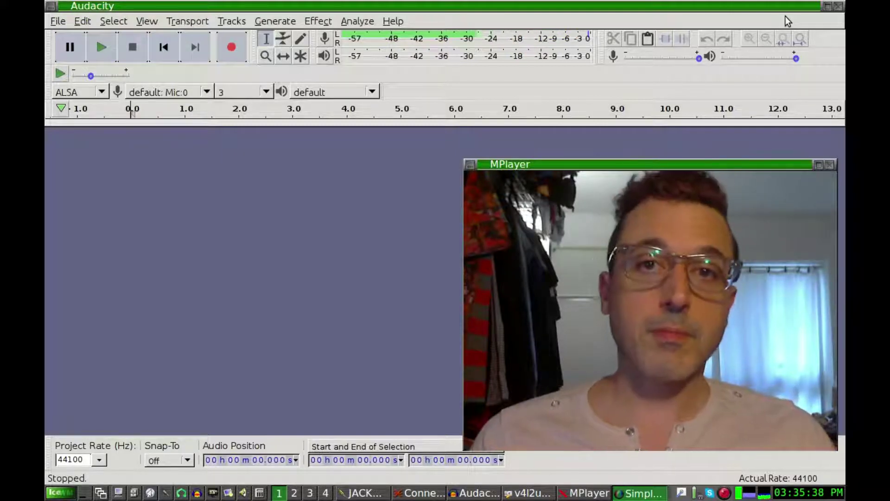
Step: Look up the Audacity version in the program's About information and close it again
{"action": "left_click", "coordinate": [389, 23]}
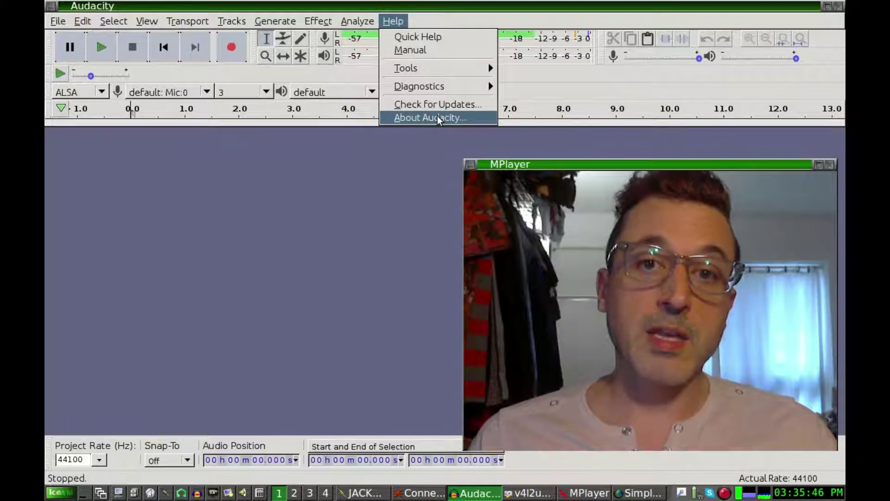
{"action": "left_click", "coordinate": [464, 119]}
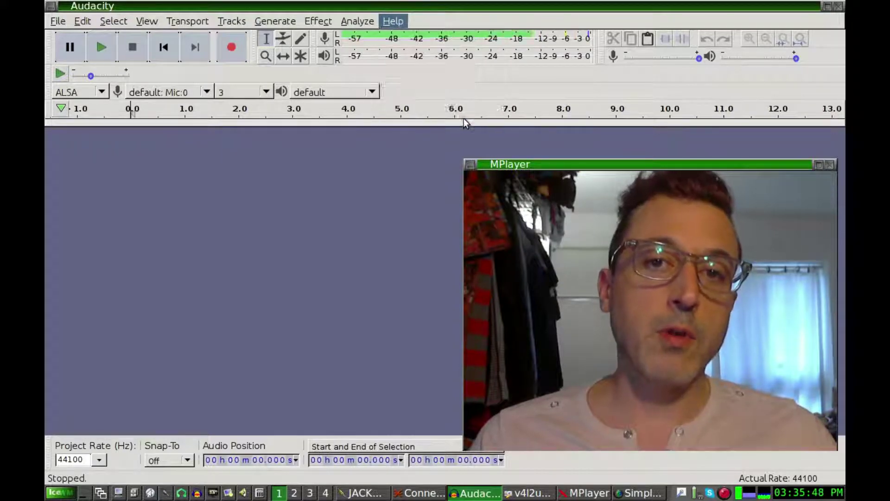
{"action": "left_click_drag", "start_coordinate": [464, 69], "coordinate": [309, 45]}
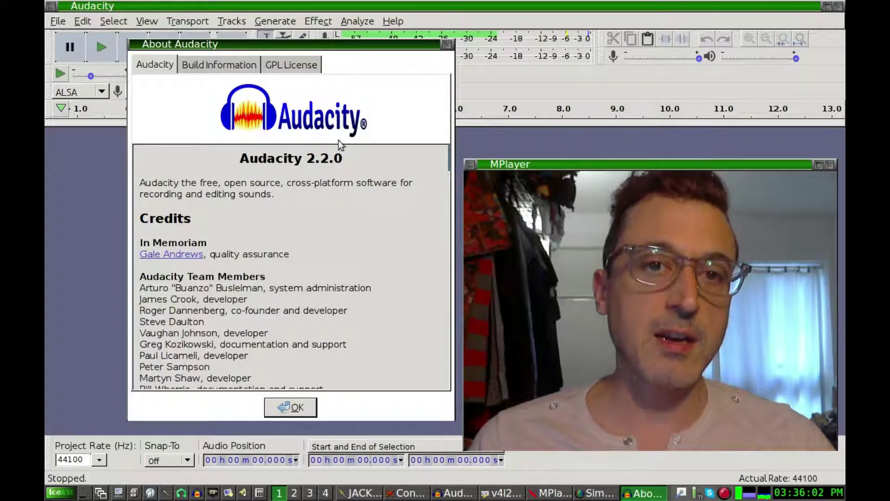
{"action": "left_click", "coordinate": [294, 408]}
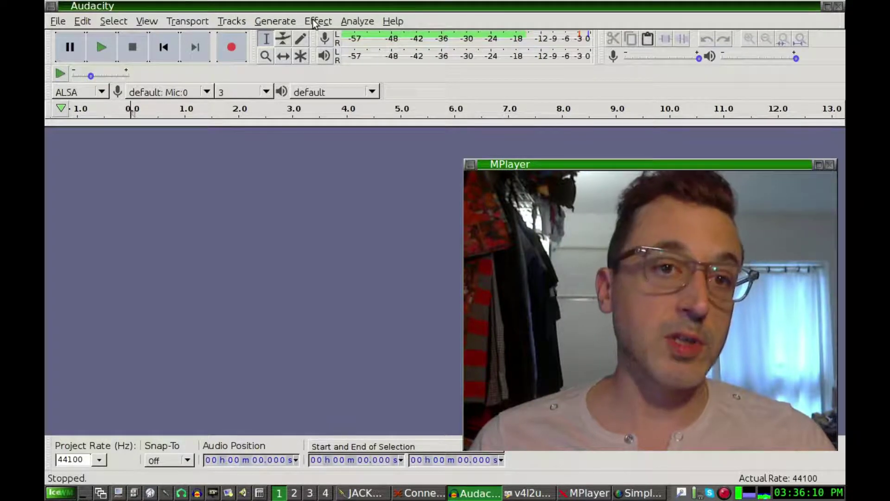
Step: Set the audio host to JACK Audio Connection Kit and start monitoring the recording level
{"action": "left_click", "coordinate": [99, 91]}
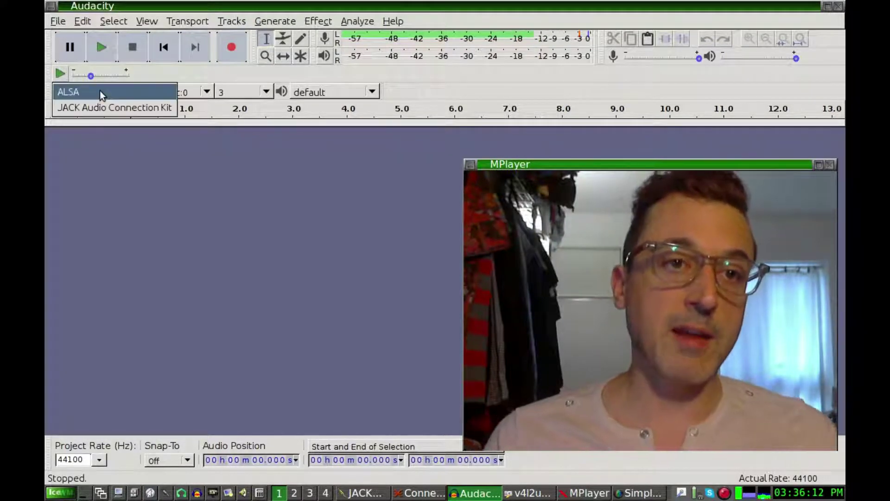
{"action": "left_click", "coordinate": [101, 104]}
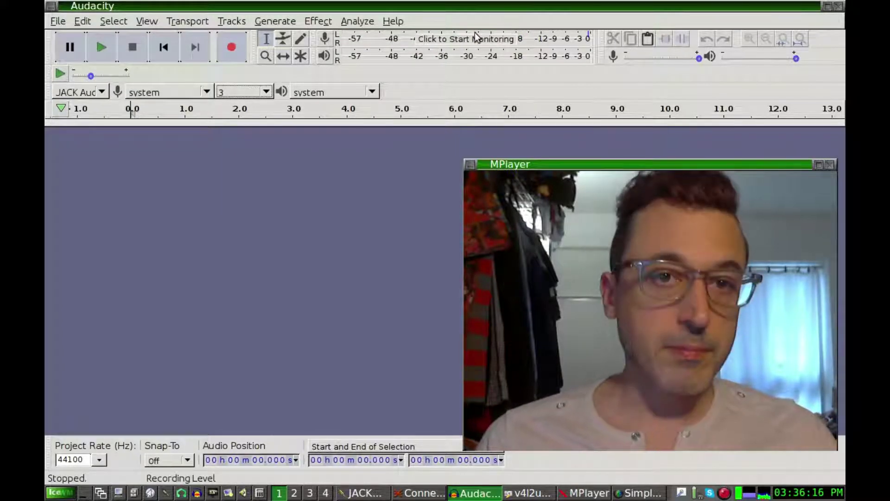
{"action": "left_click", "coordinate": [432, 38]}
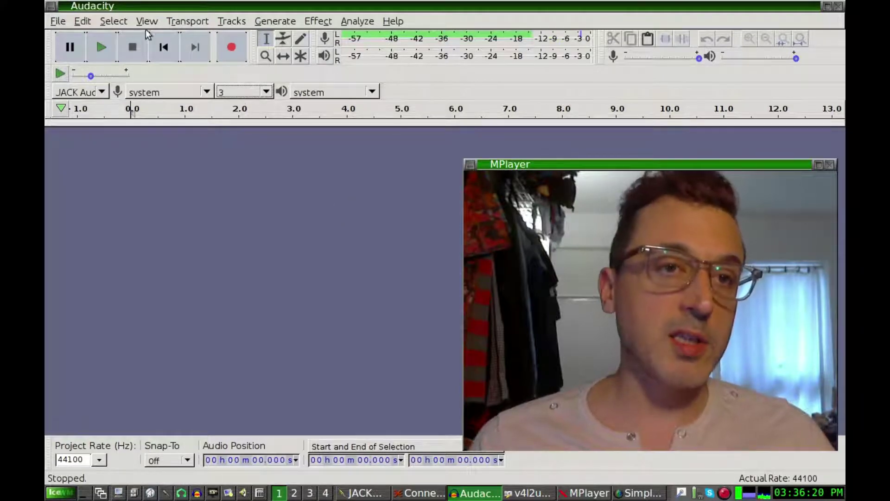
Step: Open the recent project 130bpm-1 and shrink the MPlayer webcam window so it no longer covers the tracks
{"action": "left_click", "coordinate": [57, 21]}
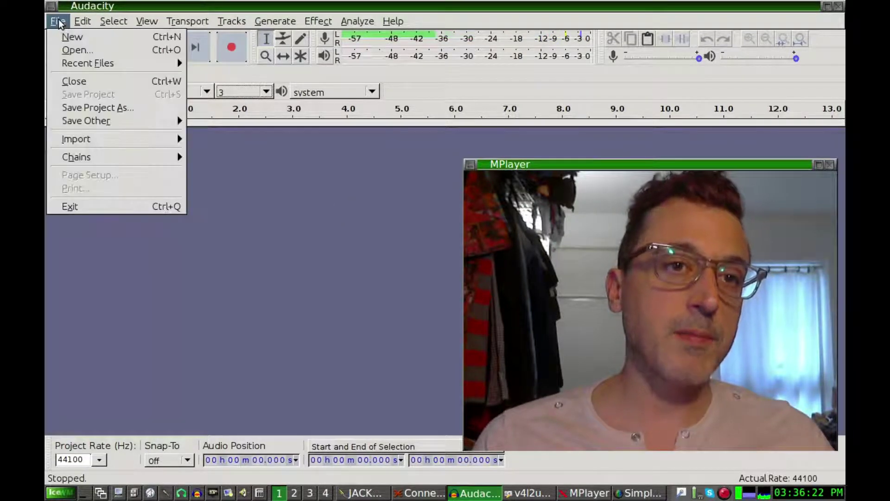
{"action": "mouse_move", "coordinate": [79, 62]}
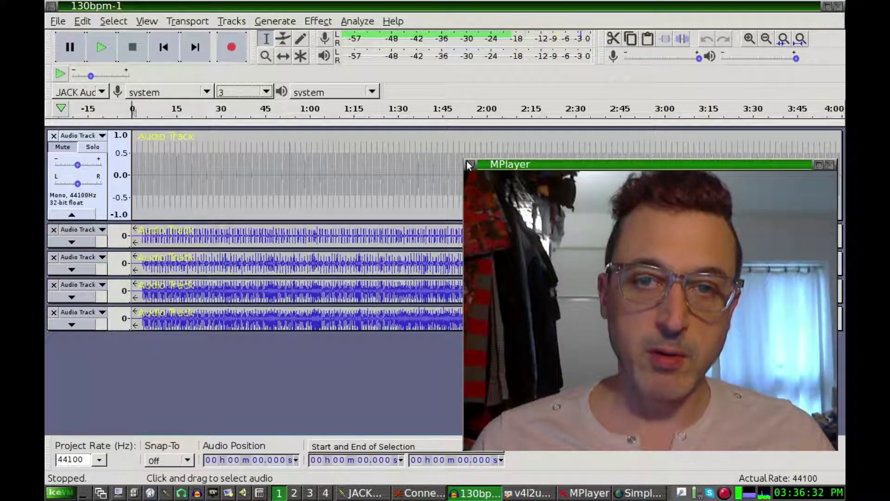
{"action": "left_click_drag", "start_coordinate": [484, 164], "coordinate": [492, 168]}
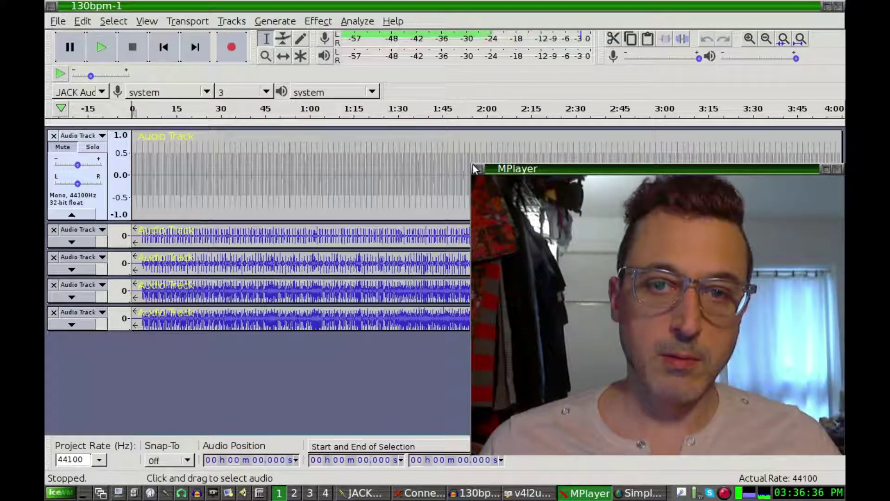
{"action": "left_click_drag", "start_coordinate": [475, 168], "coordinate": [736, 316]}
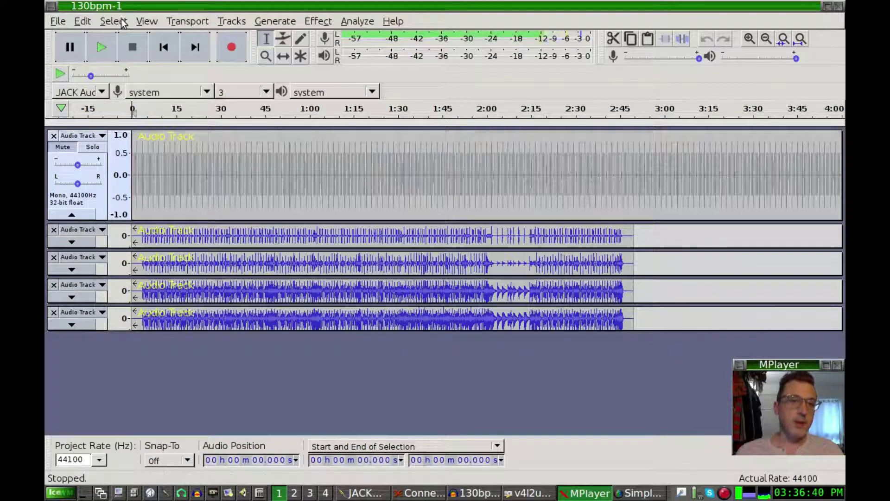
Step: Play the project from the beginning to hear the drum tracks, and stop playback
{"action": "left_click", "coordinate": [102, 49]}
{"action": "left_click", "coordinate": [102, 48]}
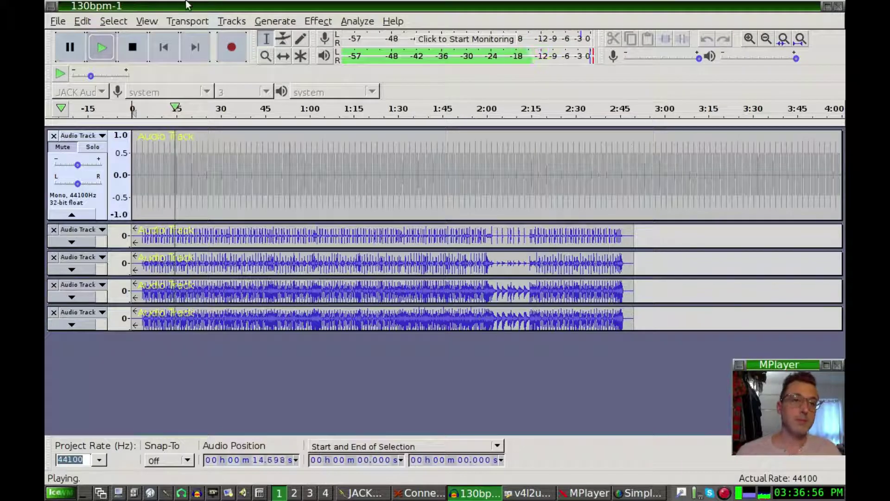
{"action": "left_click", "coordinate": [142, 41]}
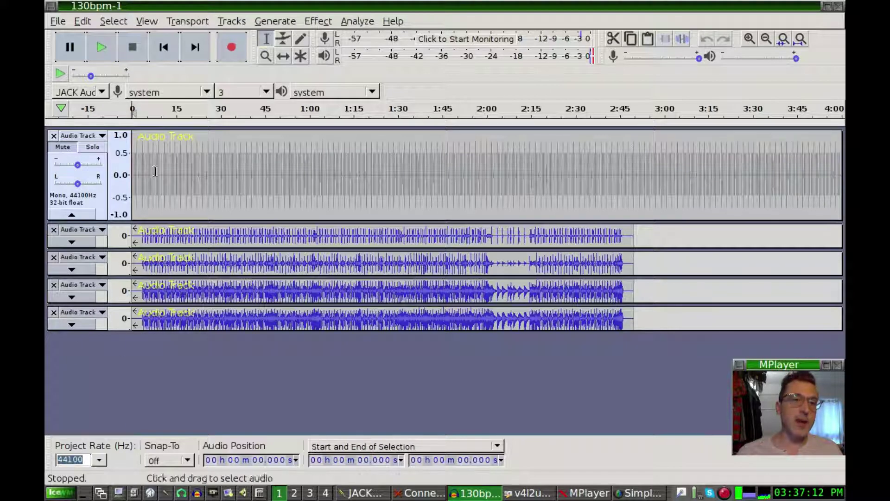
Step: Display the project's Mixer Board, examine the channel strips of all tracks, and close it
{"action": "left_click", "coordinate": [330, 22]}
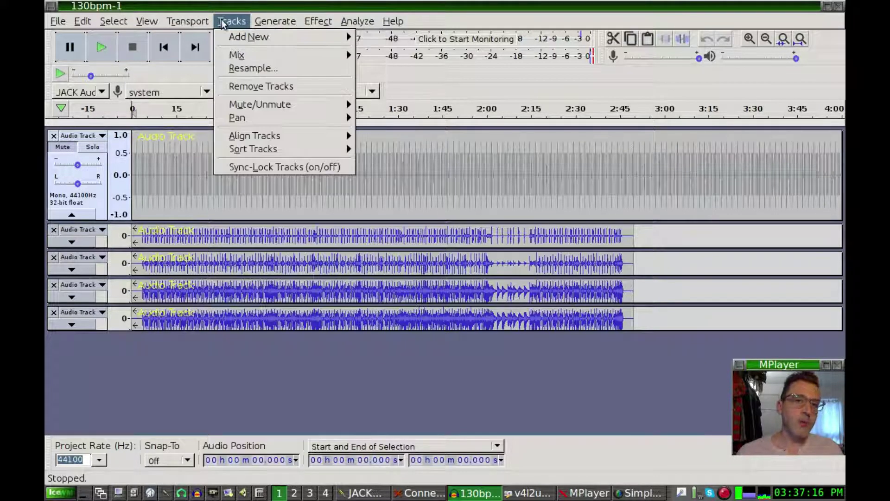
{"action": "mouse_move", "coordinate": [214, 25]}
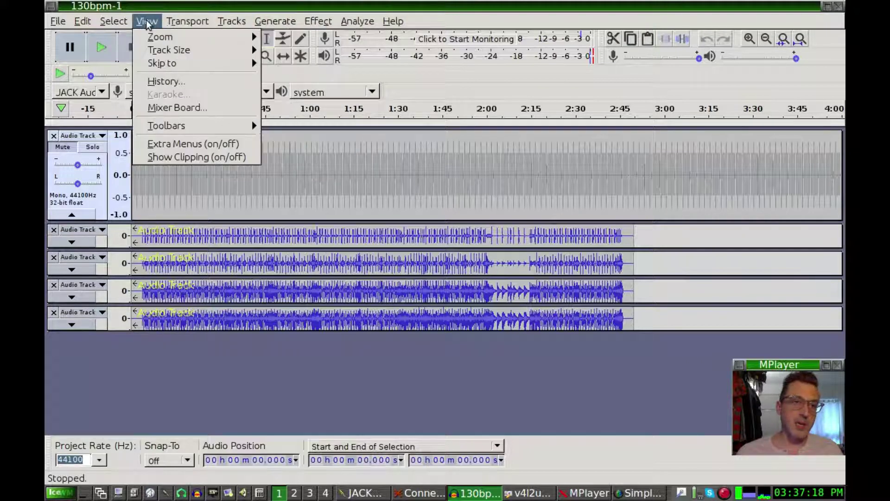
{"action": "mouse_move", "coordinate": [82, 29]}
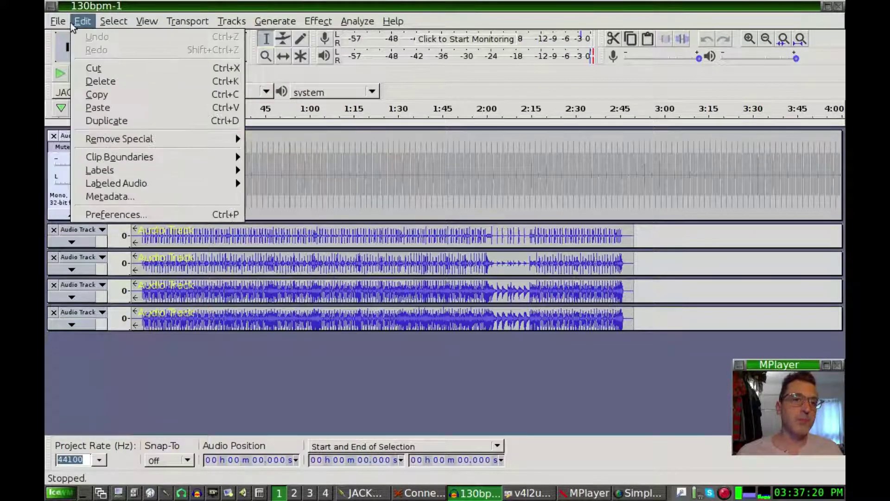
{"action": "mouse_move", "coordinate": [155, 16]}
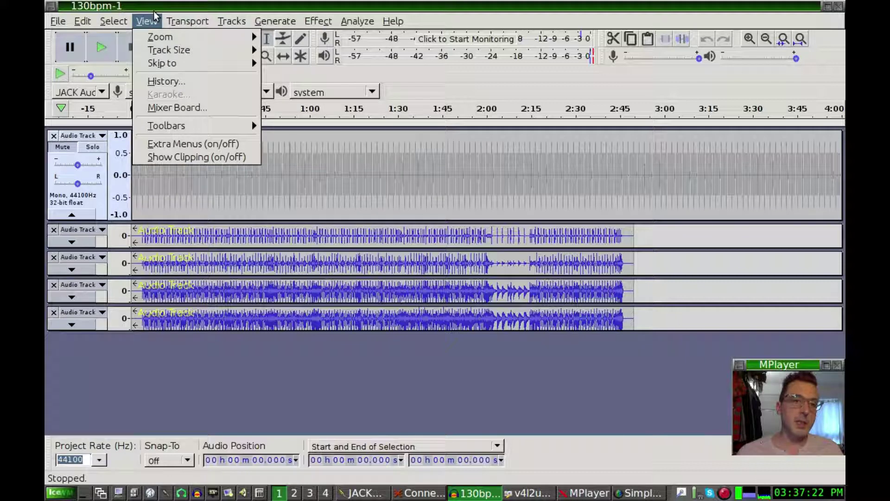
{"action": "left_click", "coordinate": [173, 108]}
{"action": "left_click_drag", "start_coordinate": [500, 101], "coordinate": [381, 88]}
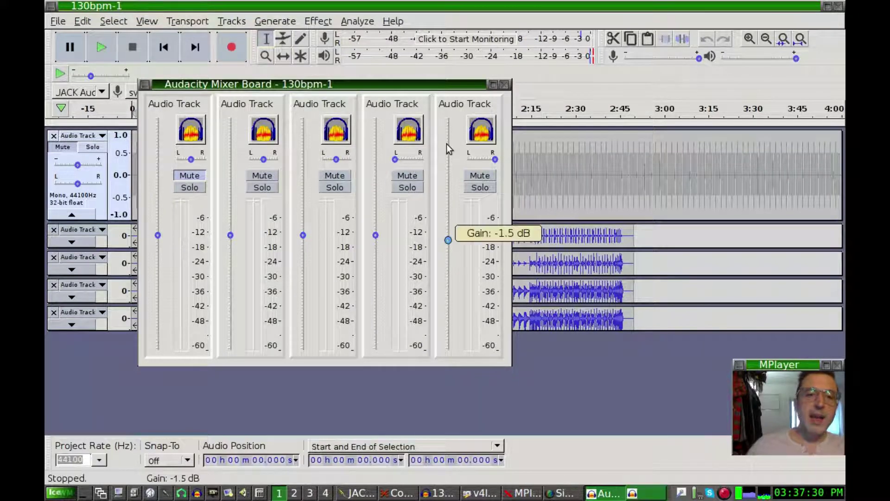
{"action": "left_click", "coordinate": [505, 84]}
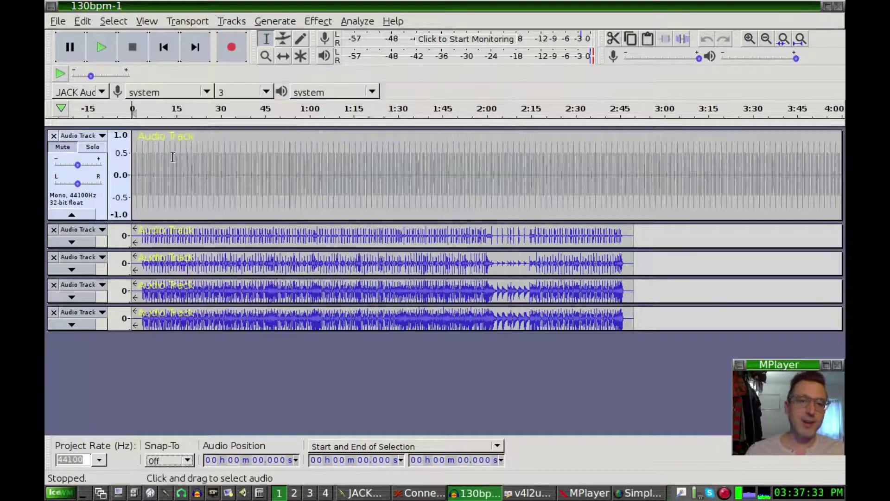
Step: Rename the second track as Kick and the third track as Snare
{"action": "left_click", "coordinate": [80, 232]}
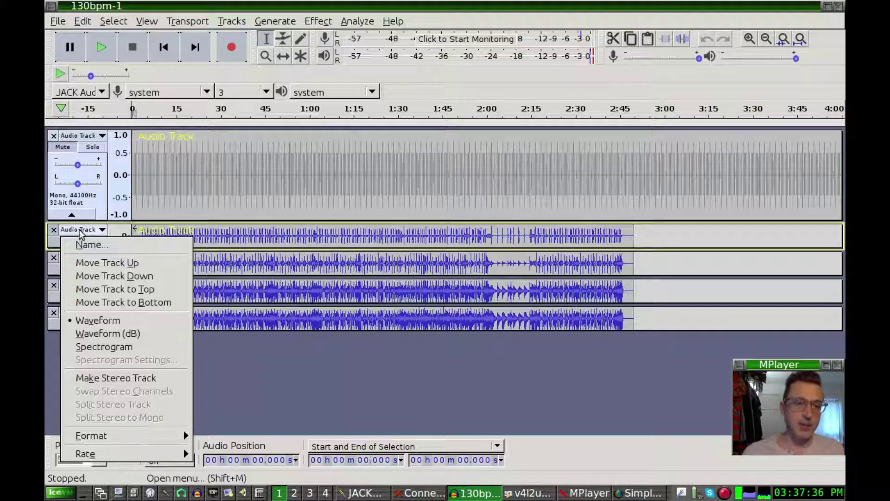
{"action": "left_click", "coordinate": [82, 245]}
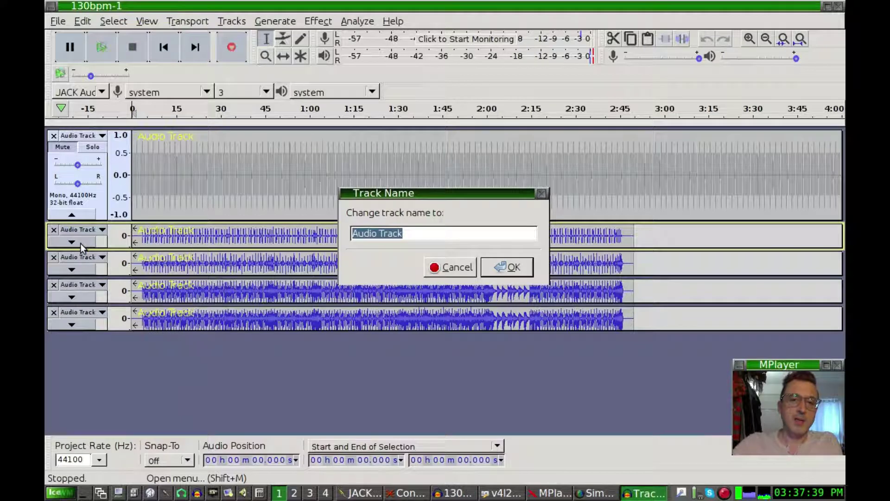
{"action": "type", "text": "Kick"}
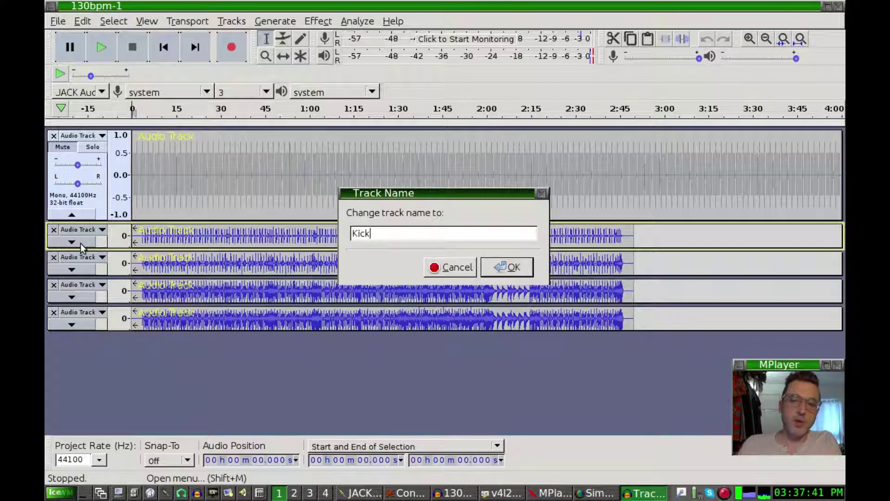
{"action": "left_click", "coordinate": [509, 268]}
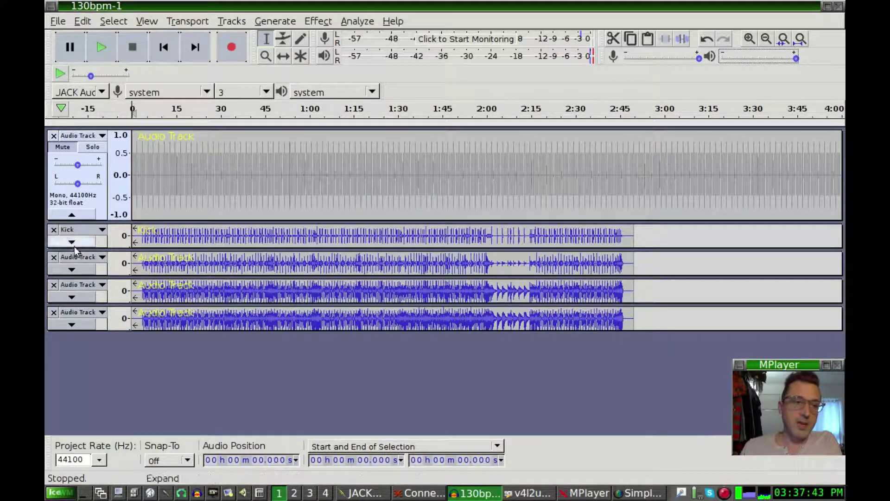
{"action": "left_click", "coordinate": [76, 258]}
{"action": "left_click", "coordinate": [83, 272]}
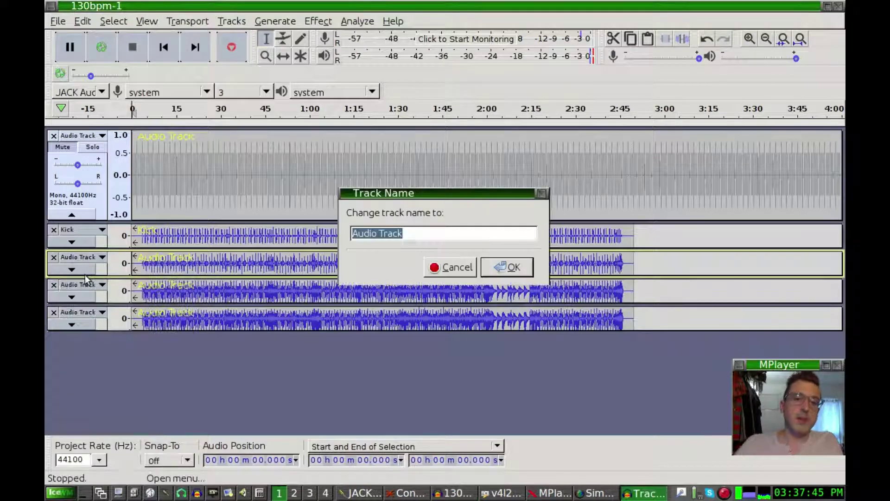
{"action": "type", "text": "Snare"}
{"action": "key", "text": "Return"}
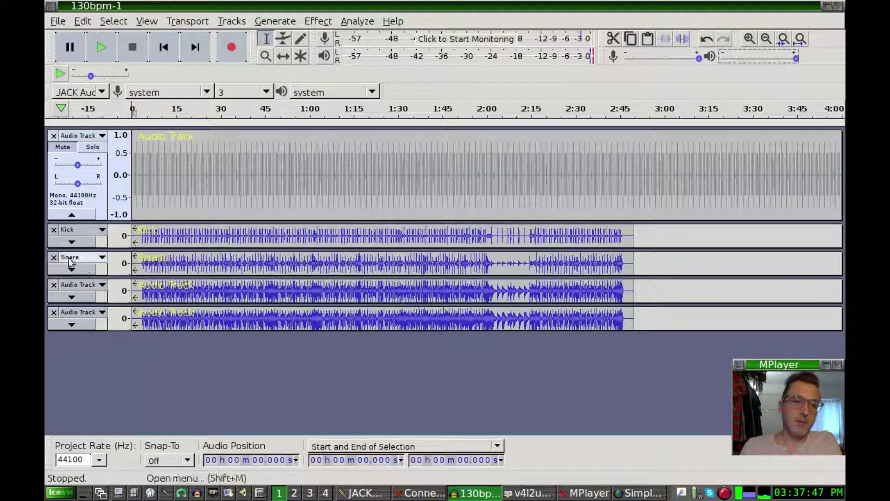
Step: Rename the fourth track as OH L and the fifth track as OH R
{"action": "left_click", "coordinate": [76, 284]}
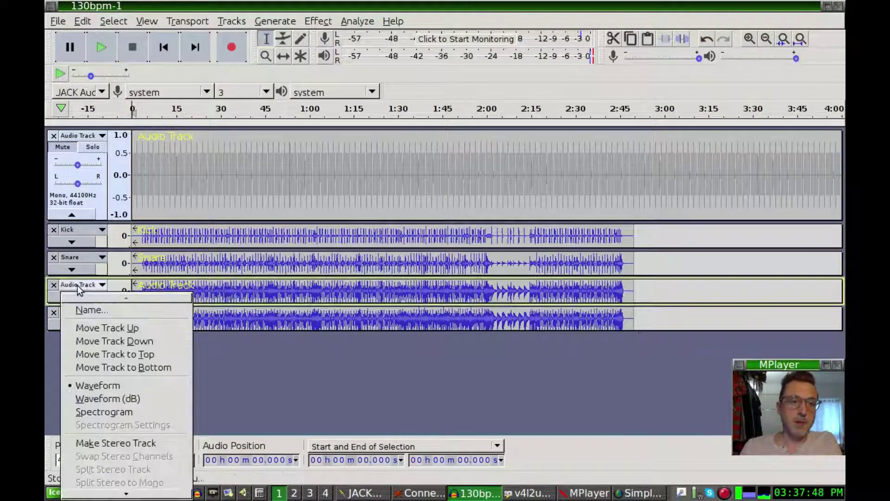
{"action": "left_click", "coordinate": [88, 315]}
{"action": "type", "text": "OH L"}
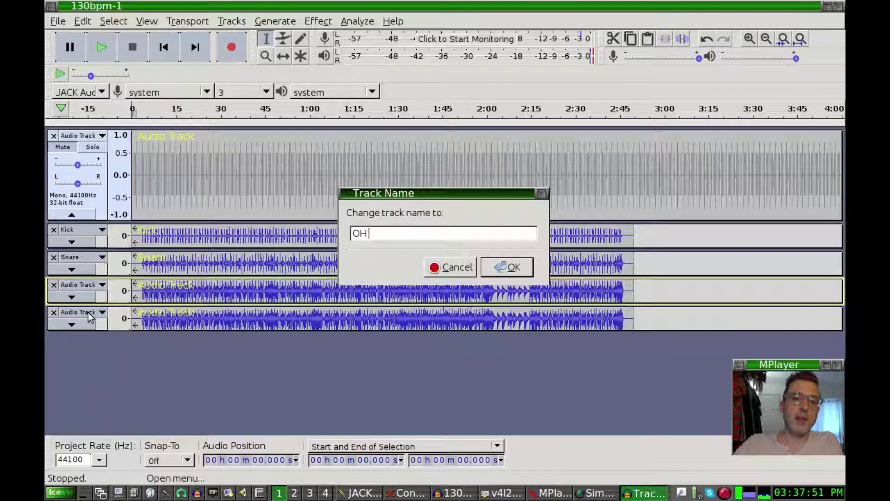
{"action": "key", "text": "Return"}
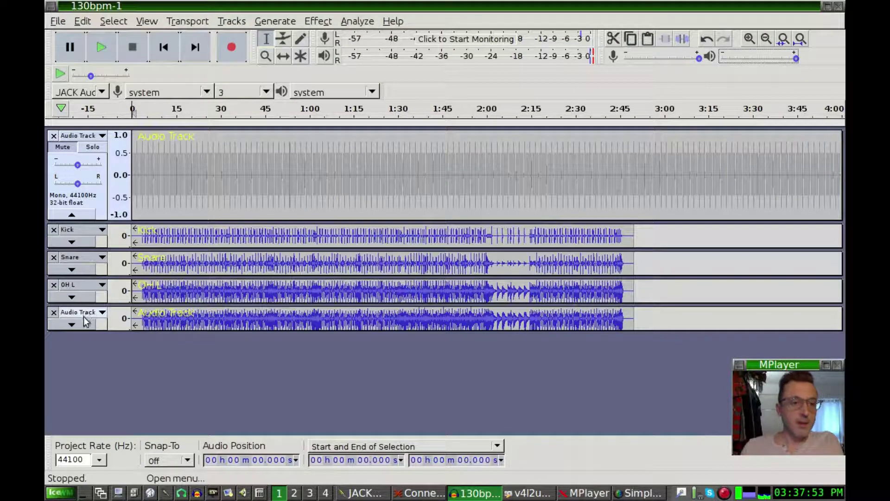
{"action": "left_click", "coordinate": [85, 315]}
{"action": "left_click", "coordinate": [90, 339]}
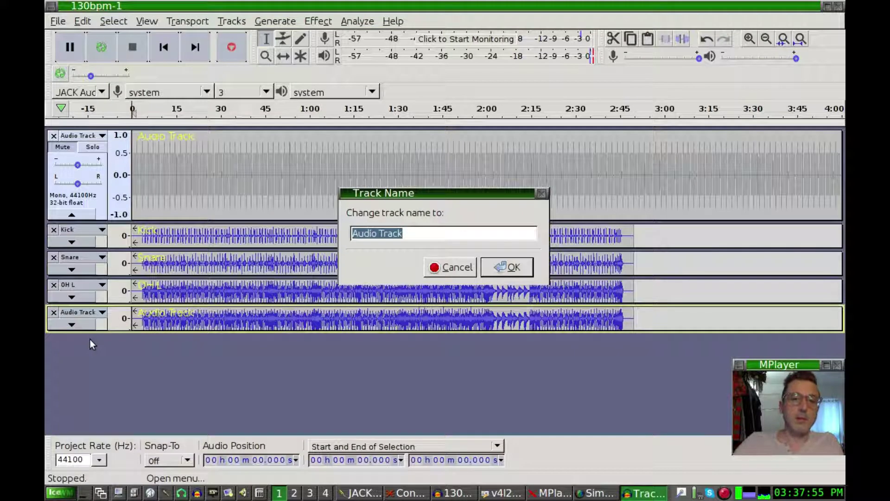
{"action": "type", "text": "OH R"}
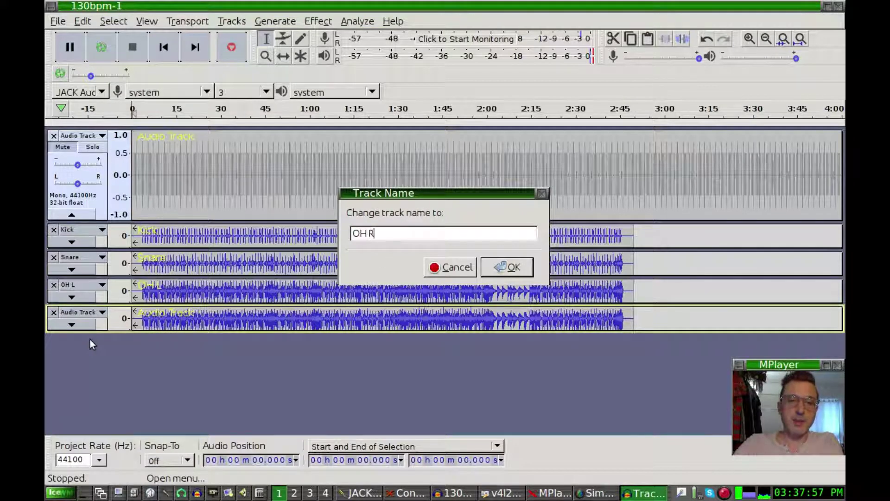
{"action": "key", "text": "Return"}
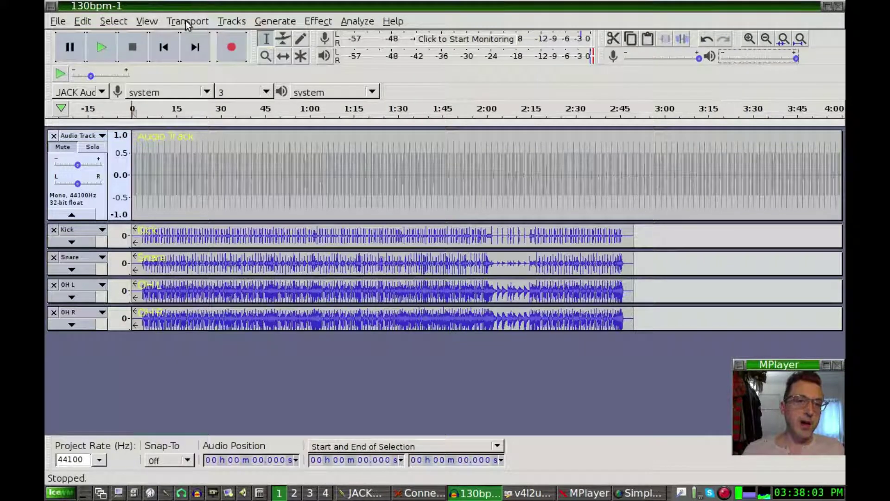
Step: Rename the muted first track as Click
{"action": "left_click", "coordinate": [80, 136]}
{"action": "left_click", "coordinate": [85, 153]}
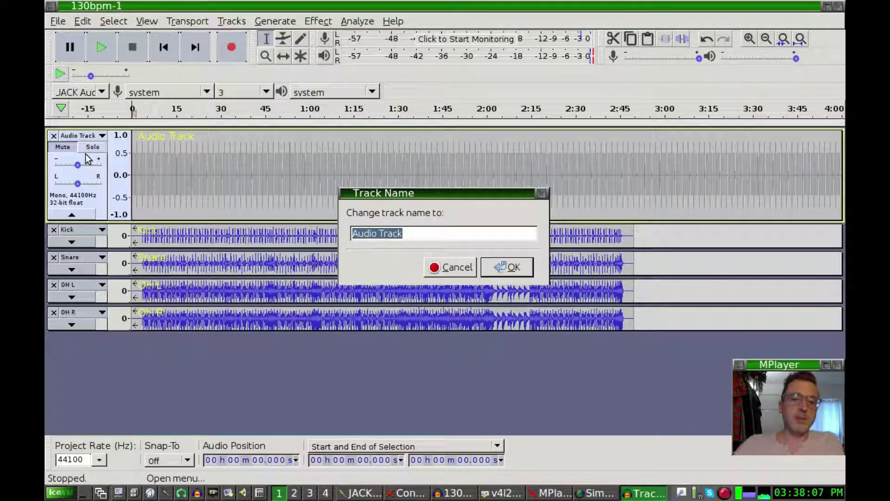
{"action": "type", "text": "Cli"}
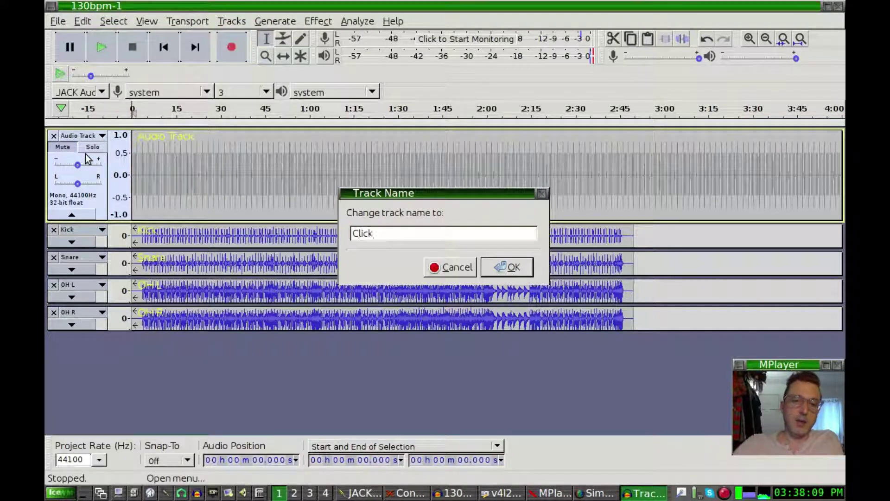
{"action": "key", "text": "Return"}
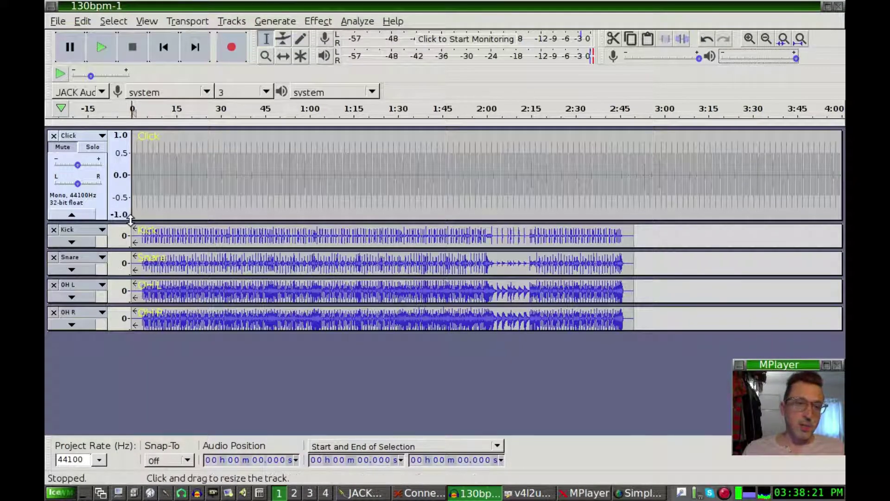
Step: Display the Mixer Board, select the Kick strip and then the Snare strip, and close the board
{"action": "left_click", "coordinate": [146, 22]}
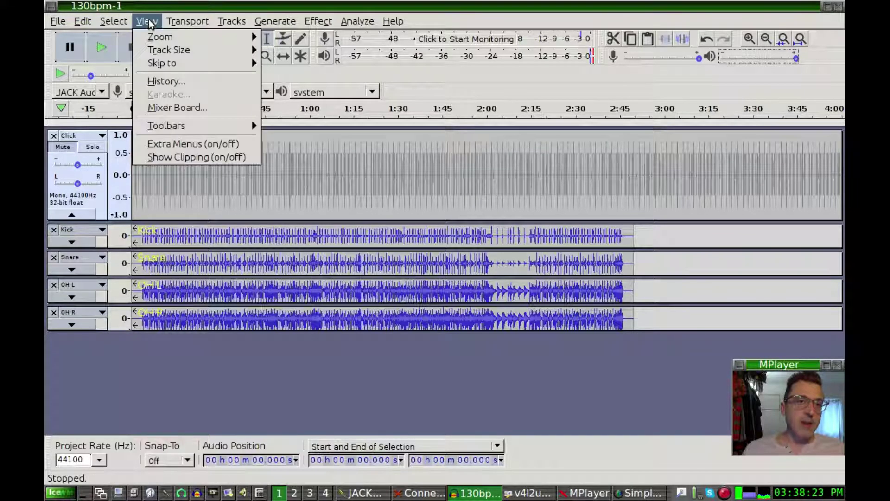
{"action": "left_click", "coordinate": [192, 109]}
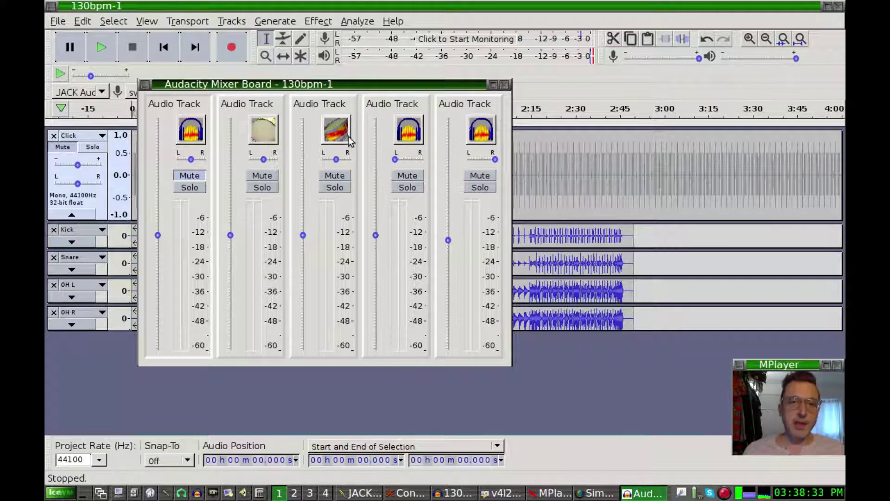
{"action": "left_click", "coordinate": [262, 134]}
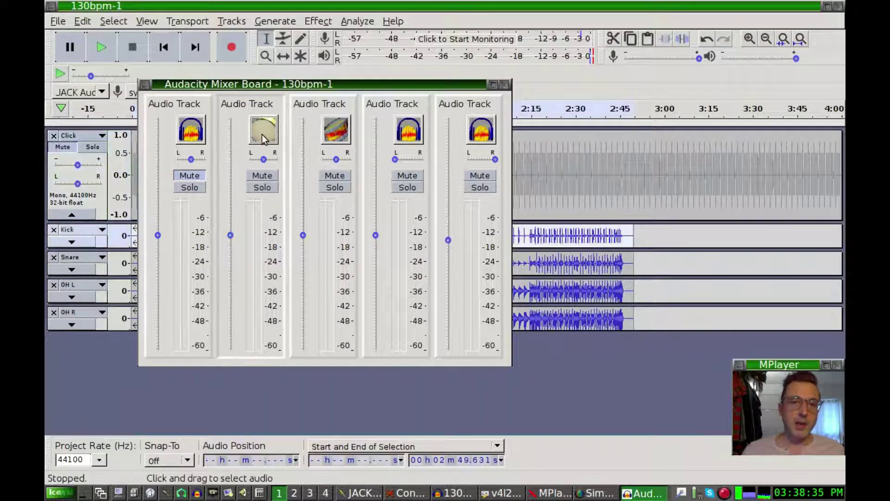
{"action": "left_click", "coordinate": [340, 133]}
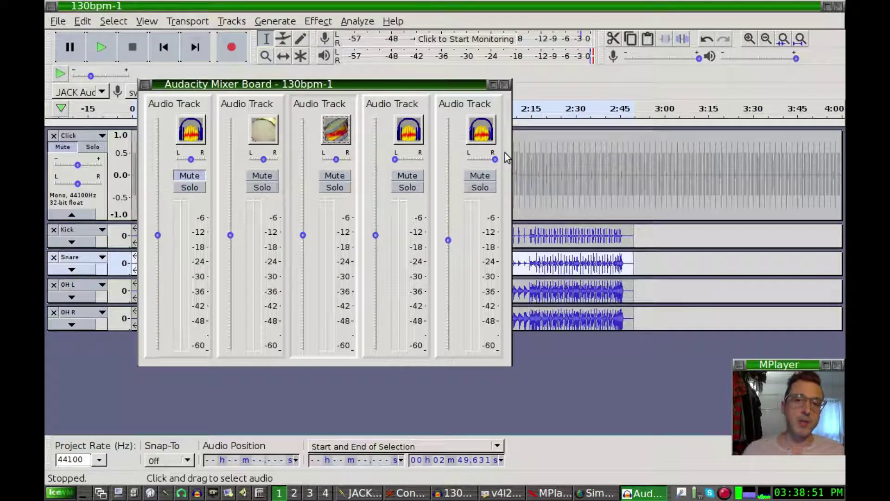
{"action": "left_click", "coordinate": [505, 84]}
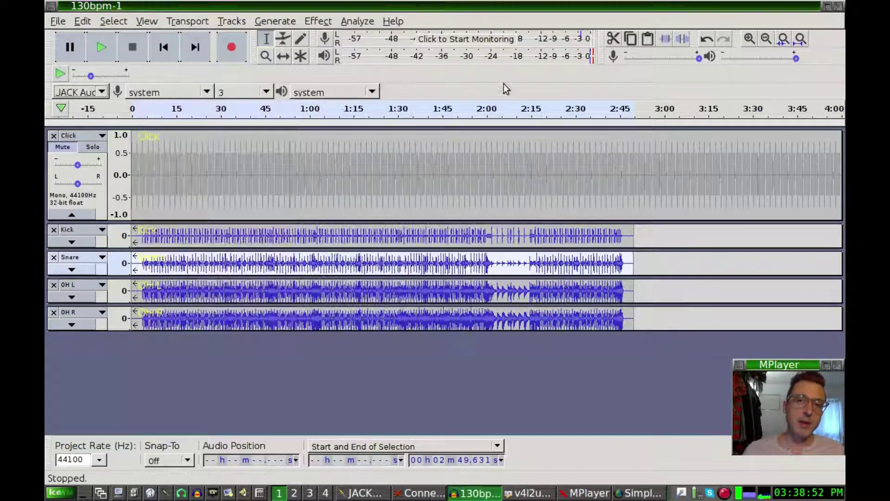
Step: Play the full mix from about 11 seconds and stop playback
{"action": "left_click", "coordinate": [164, 109]}
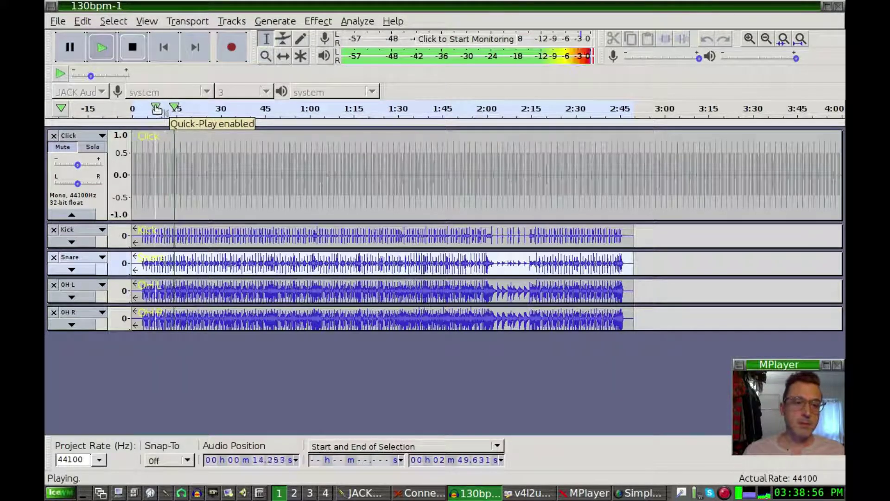
{"action": "left_click", "coordinate": [132, 47]}
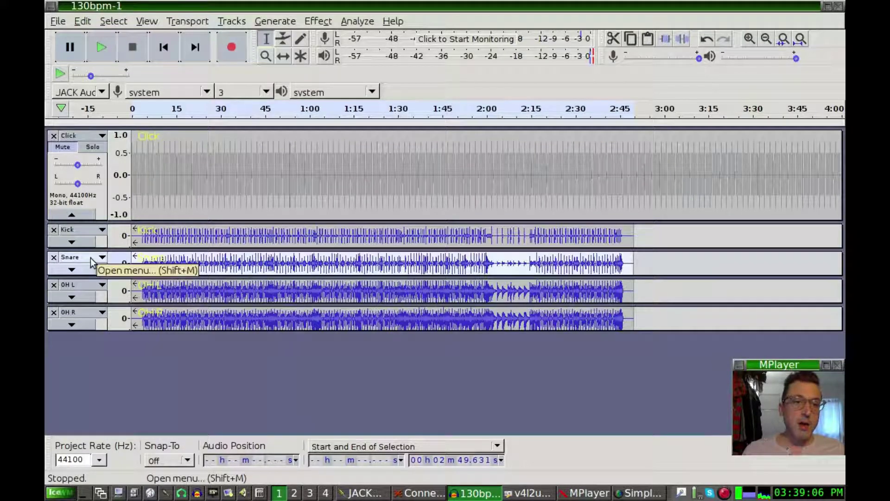
Step: Expand all collapsed tracks so their controls and full waveforms are shown
{"action": "left_click", "coordinate": [84, 232]}
{"action": "left_click", "coordinate": [84, 234]}
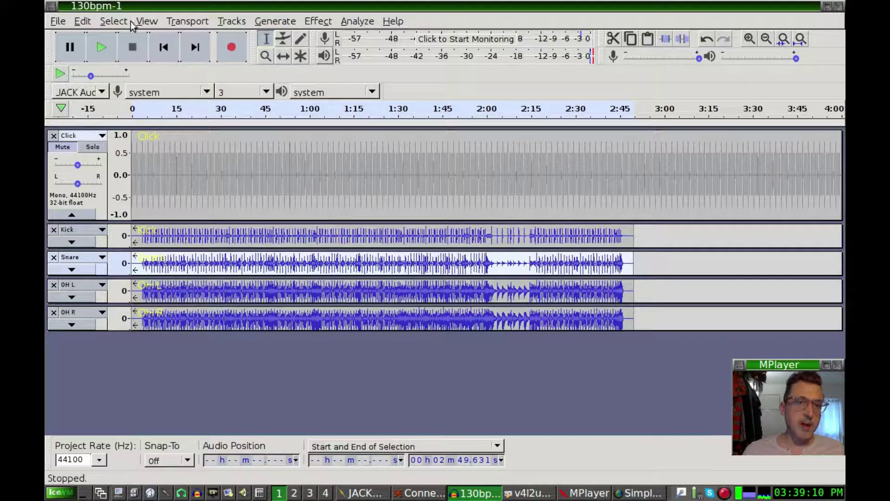
{"action": "left_click", "coordinate": [147, 21]}
{"action": "mouse_move", "coordinate": [178, 51]}
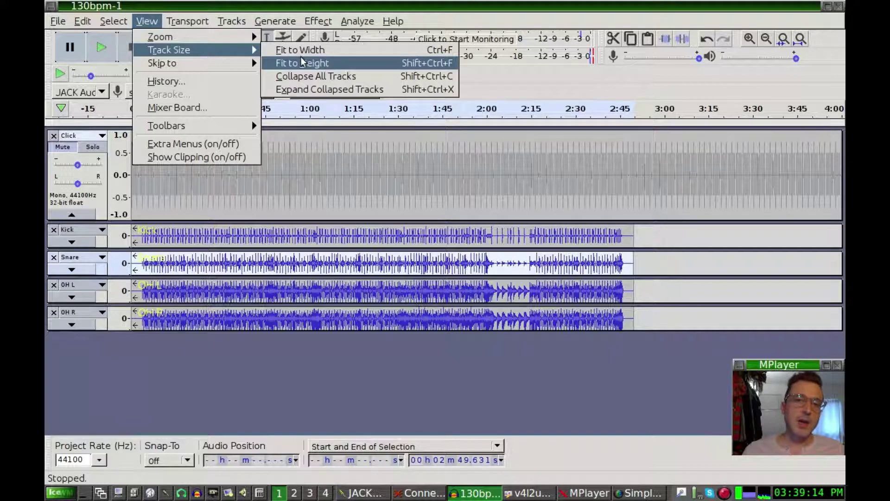
{"action": "left_click", "coordinate": [324, 89]}
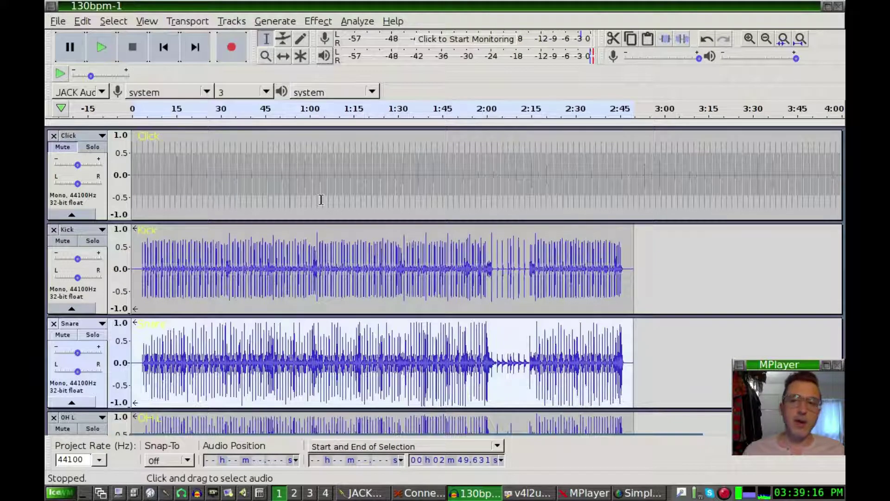
Step: Audition the Kick track alone by soloing it, playing from near the start, and releasing the solo
{"action": "left_click_drag", "start_coordinate": [842, 190], "coordinate": [801, 226]}
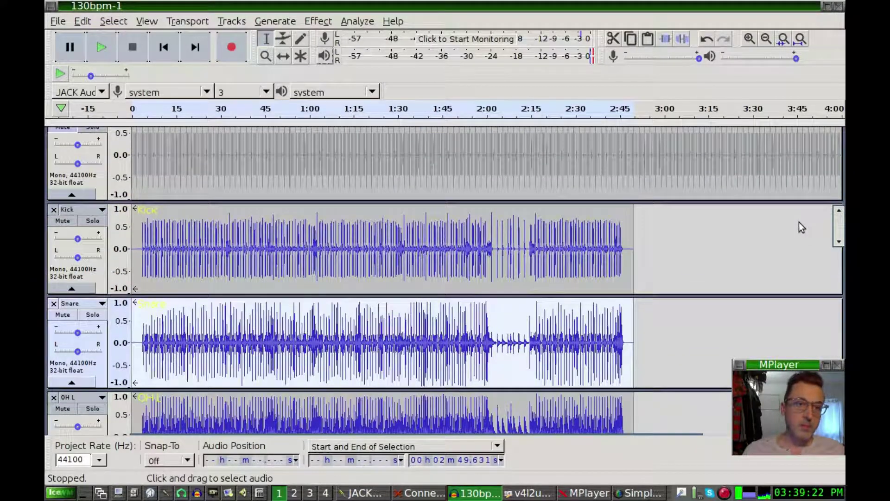
{"action": "scroll", "coordinate": [799, 223], "scroll_direction": "down", "scroll_amount": 1}
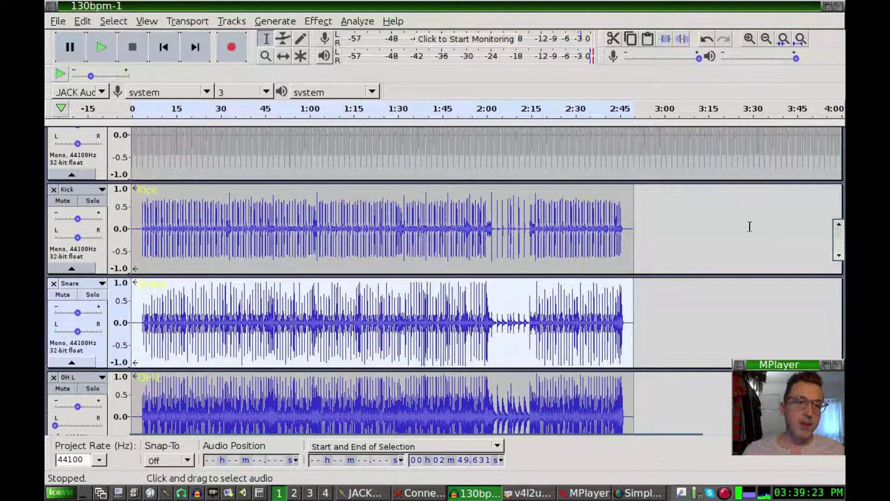
{"action": "left_click", "coordinate": [93, 201]}
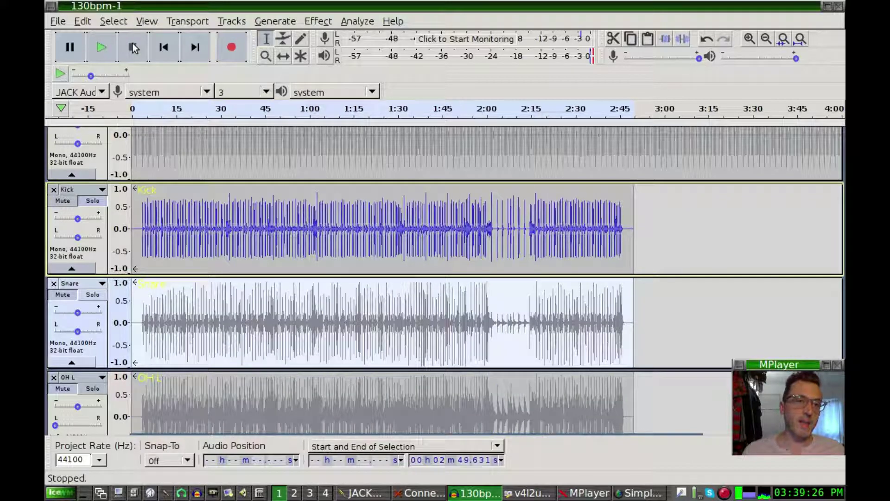
{"action": "left_click", "coordinate": [144, 108]}
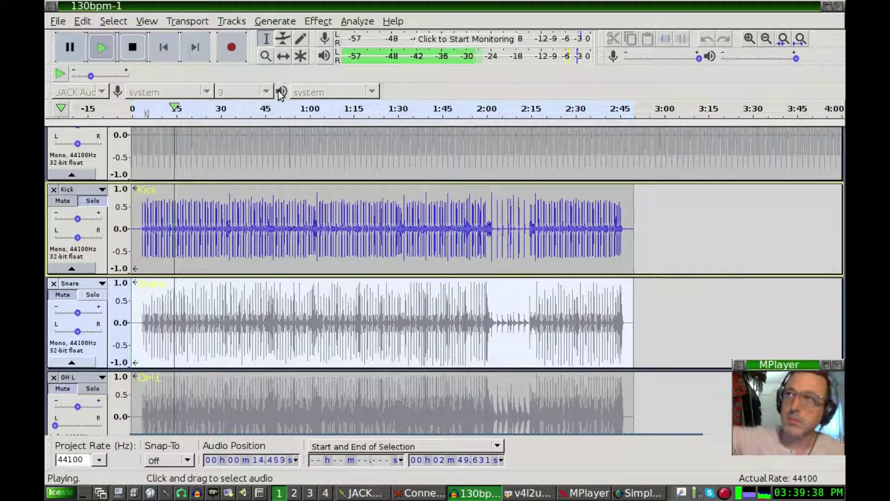
{"action": "left_click", "coordinate": [133, 47]}
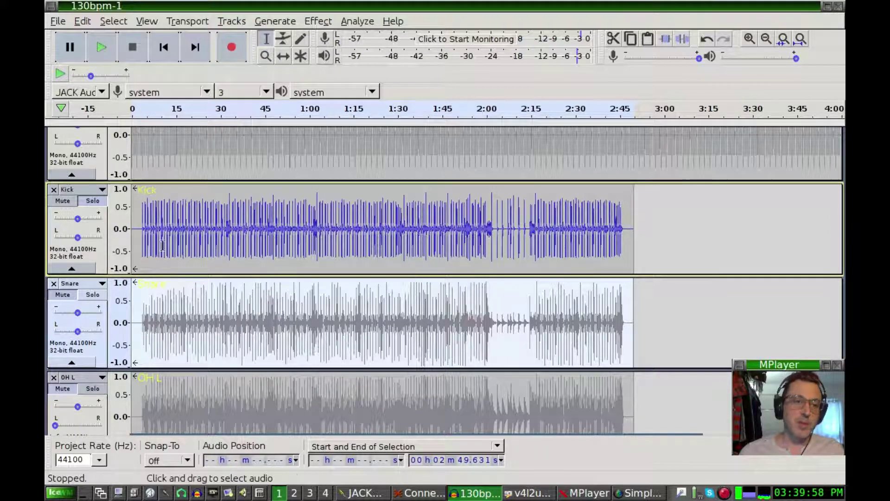
{"action": "left_click", "coordinate": [92, 200]}
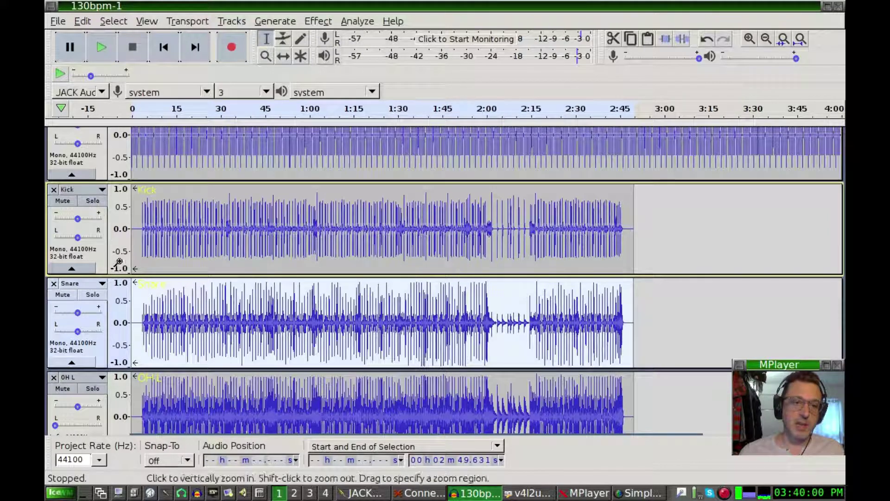
Step: Solo the Snare track and play it from near the start, briefly switching the solo off and on for comparison
{"action": "left_click", "coordinate": [92, 295]}
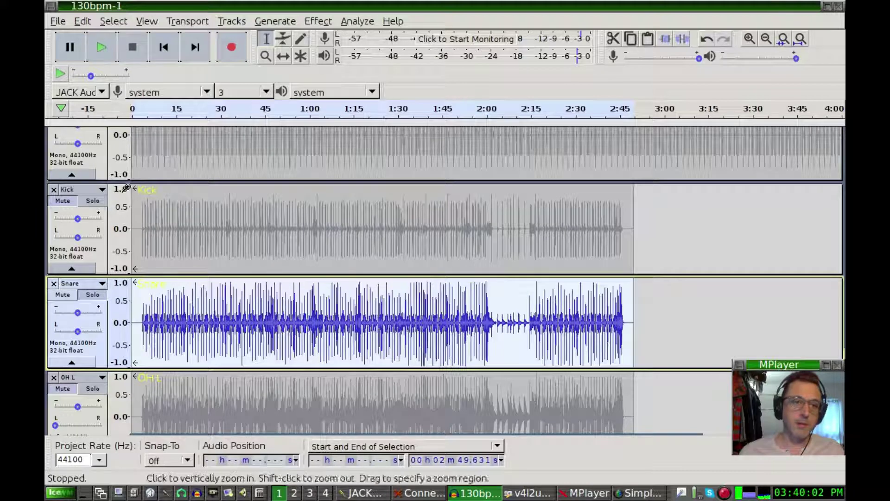
{"action": "left_click", "coordinate": [139, 109]}
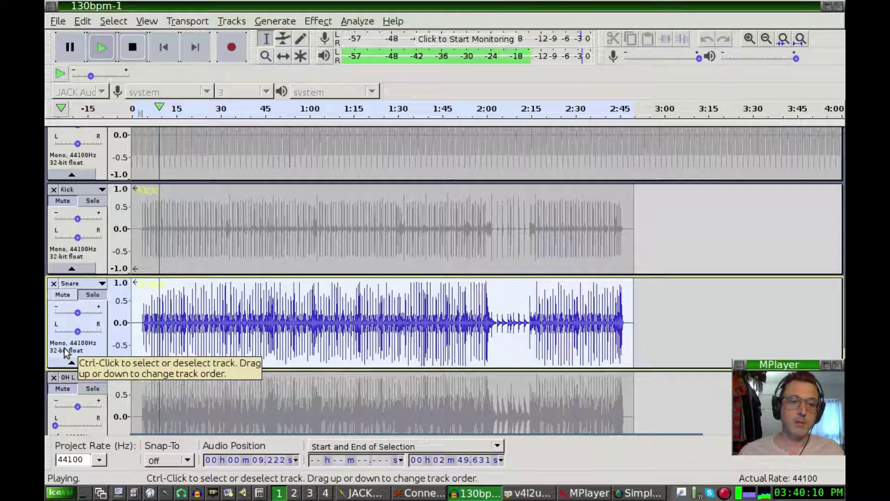
{"action": "left_click", "coordinate": [93, 295]}
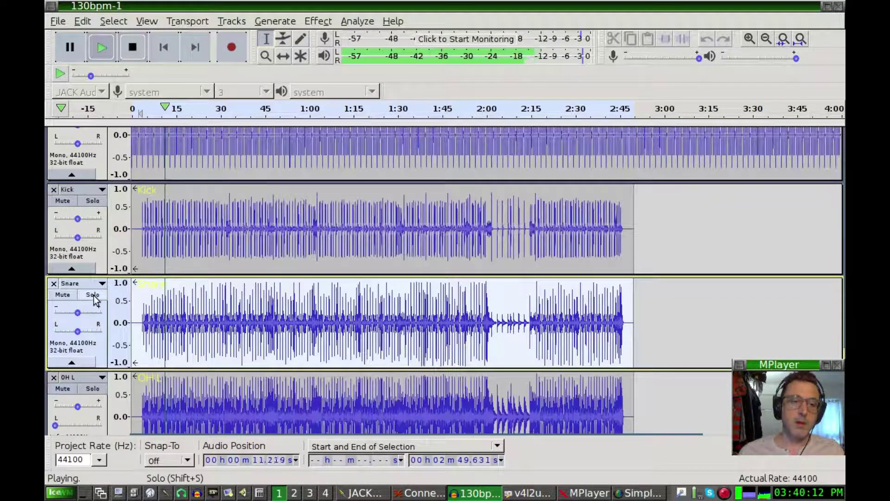
{"action": "left_click", "coordinate": [98, 295]}
{"action": "left_click", "coordinate": [132, 47]}
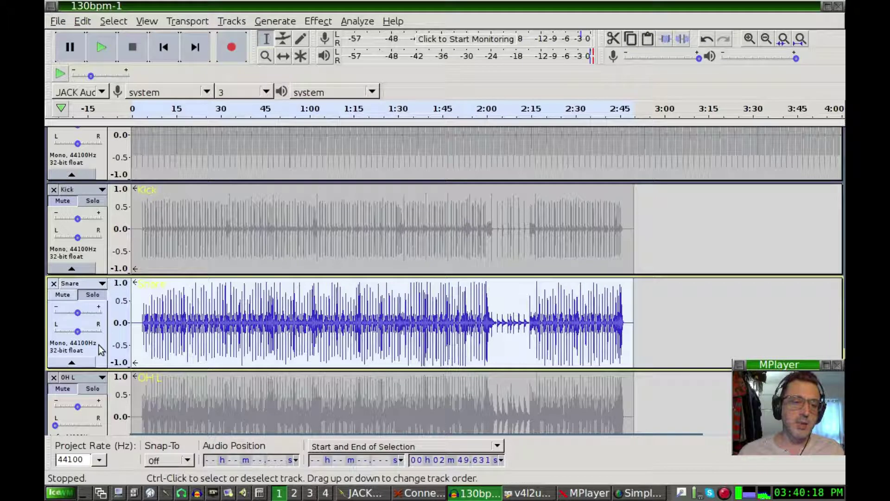
Step: Examine the Tracks and Effects preferences, including the enabled plug-in types and effect grouping, and cancel without changing anything
{"action": "left_click", "coordinate": [318, 22]}
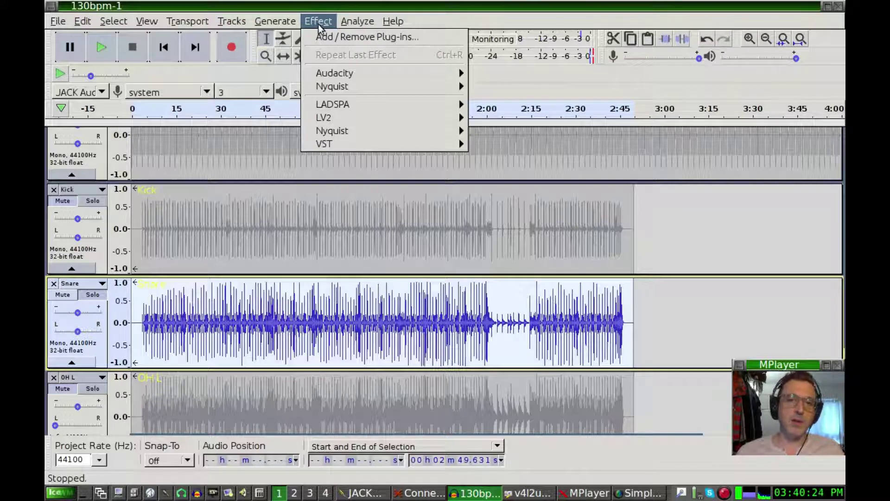
{"action": "mouse_move", "coordinate": [336, 74]}
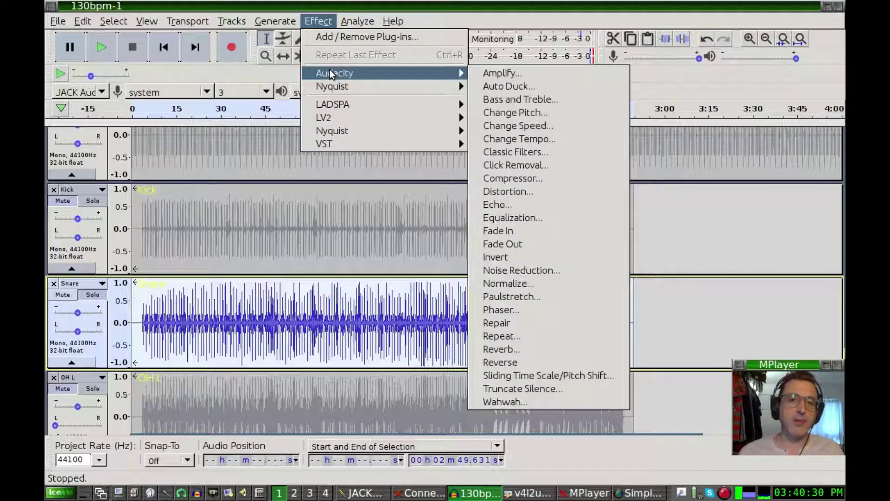
{"action": "mouse_move", "coordinate": [108, 23]}
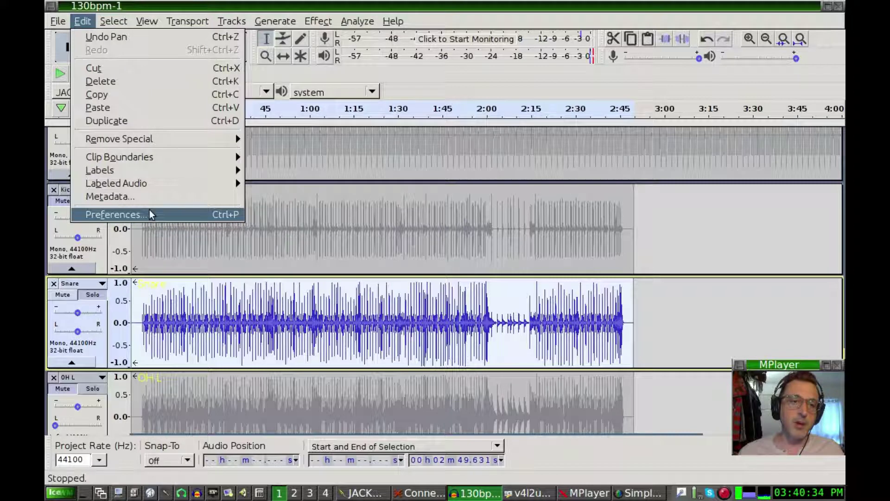
{"action": "left_click", "coordinate": [149, 213]}
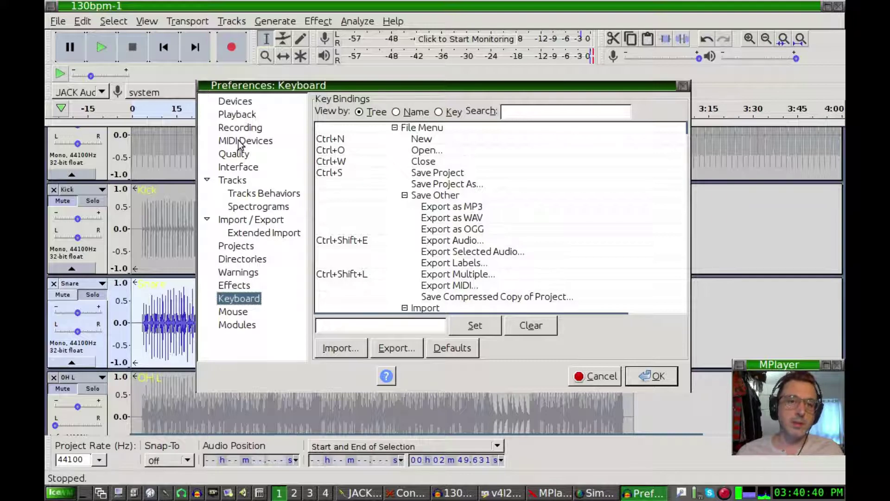
{"action": "left_click", "coordinate": [240, 178]}
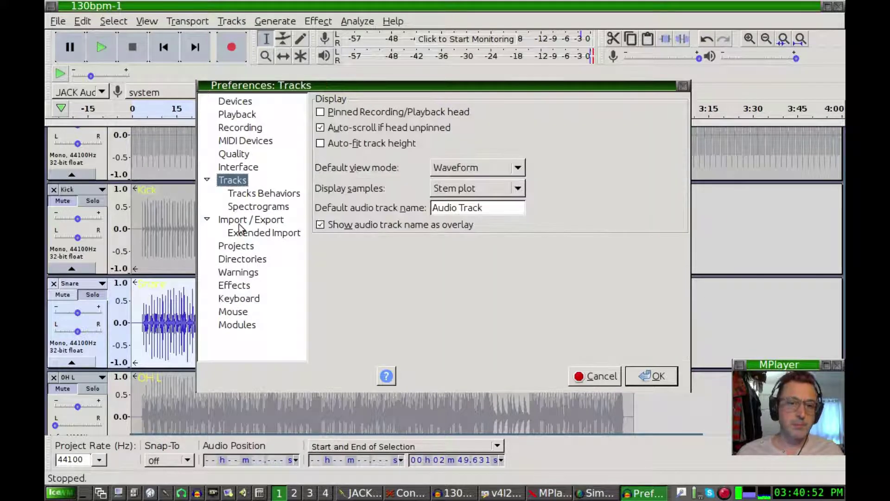
{"action": "left_click", "coordinate": [237, 285]}
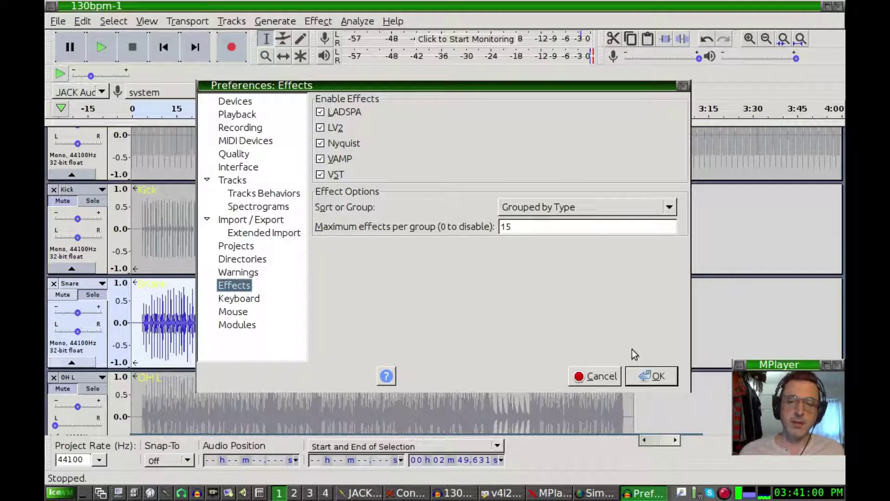
{"action": "left_click", "coordinate": [612, 380]}
Step: Examine the available effects by type, covering the built-in Audacity, Nyquist, LADSPA, LV2 and VST groups, without applying any
{"action": "left_click", "coordinate": [318, 21]}
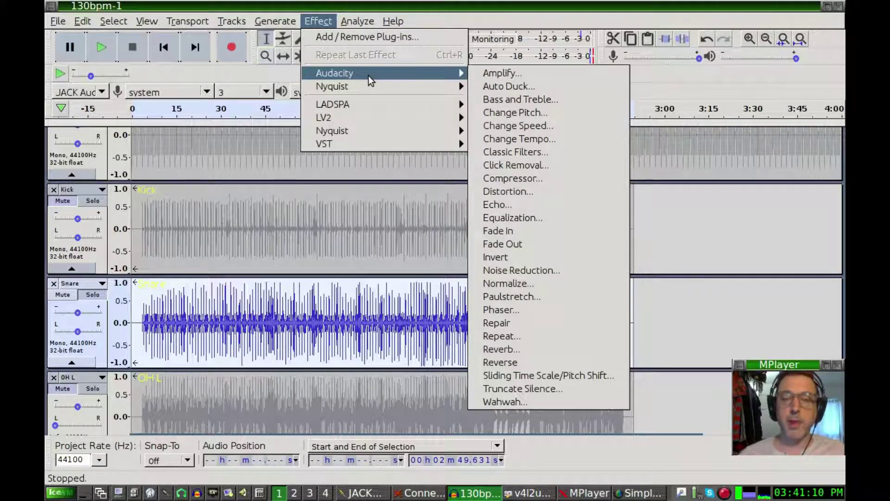
{"action": "mouse_move", "coordinate": [370, 95]}
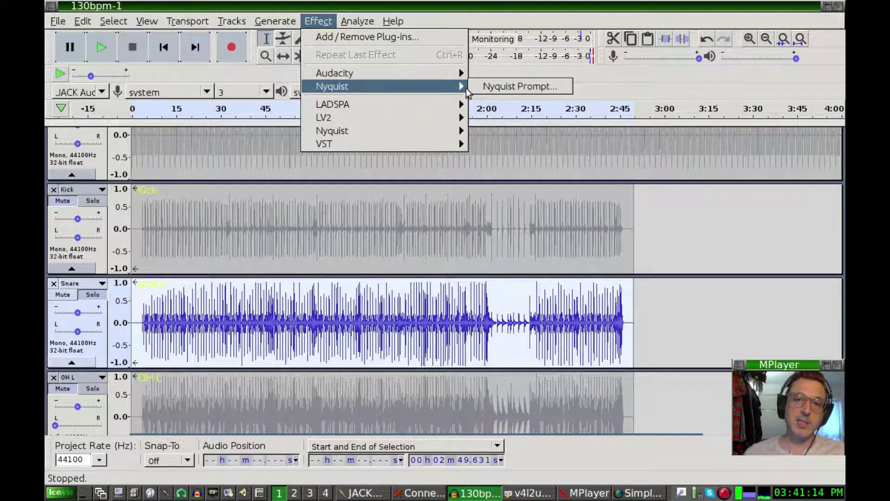
{"action": "mouse_move", "coordinate": [449, 107]}
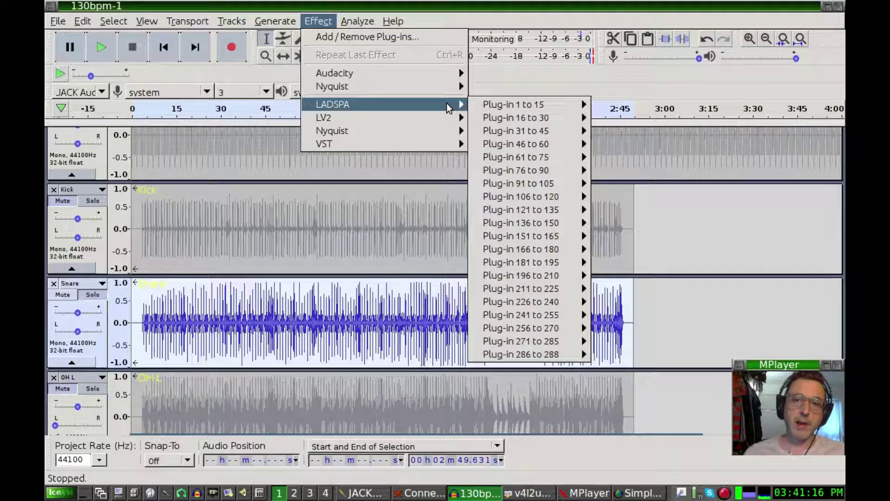
{"action": "mouse_move", "coordinate": [518, 106]}
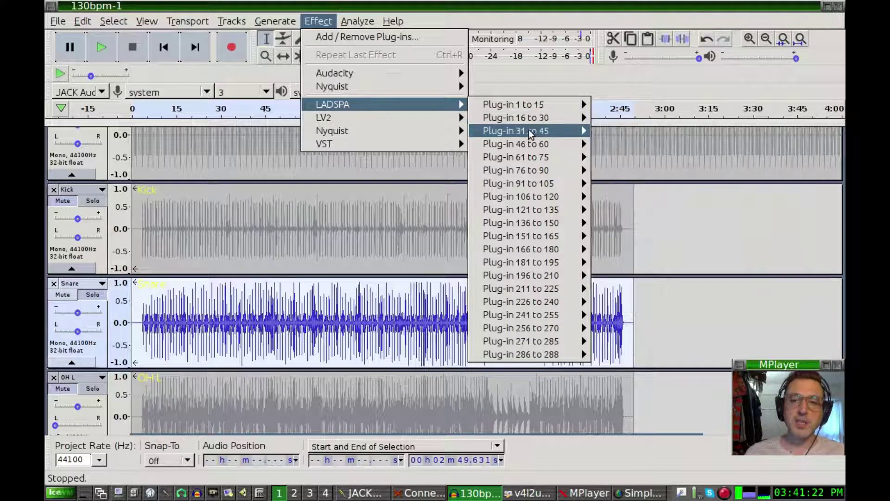
{"action": "mouse_move", "coordinate": [542, 160]}
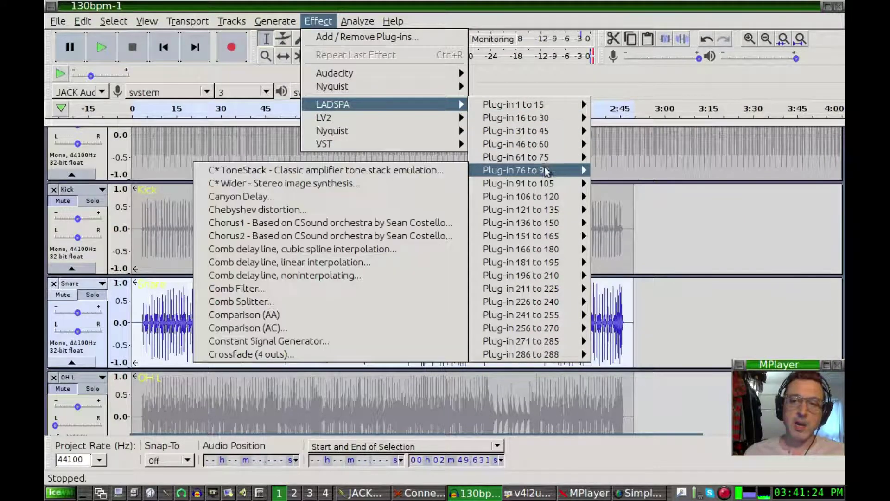
{"action": "mouse_move", "coordinate": [548, 354]}
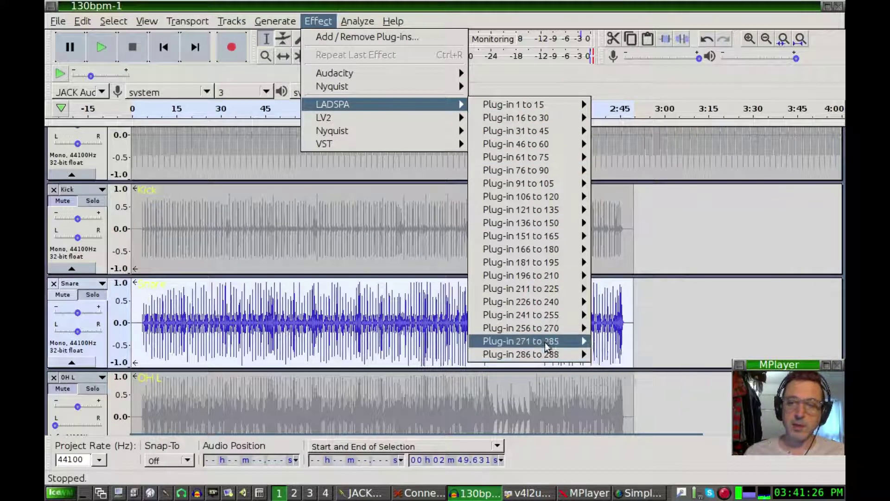
{"action": "mouse_move", "coordinate": [396, 120]}
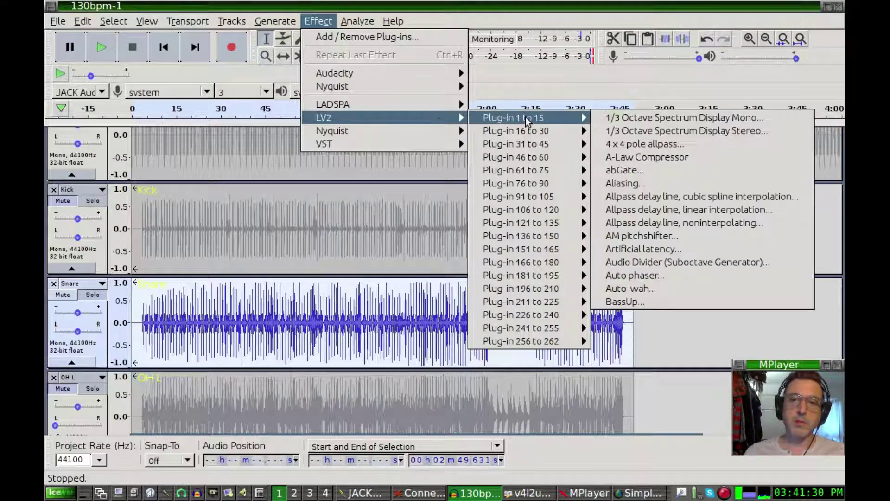
{"action": "mouse_move", "coordinate": [528, 176]}
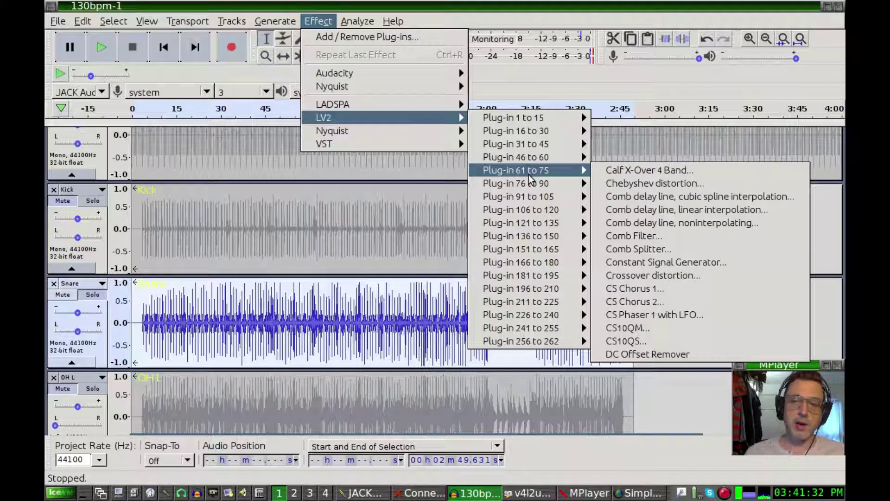
{"action": "mouse_move", "coordinate": [441, 130]}
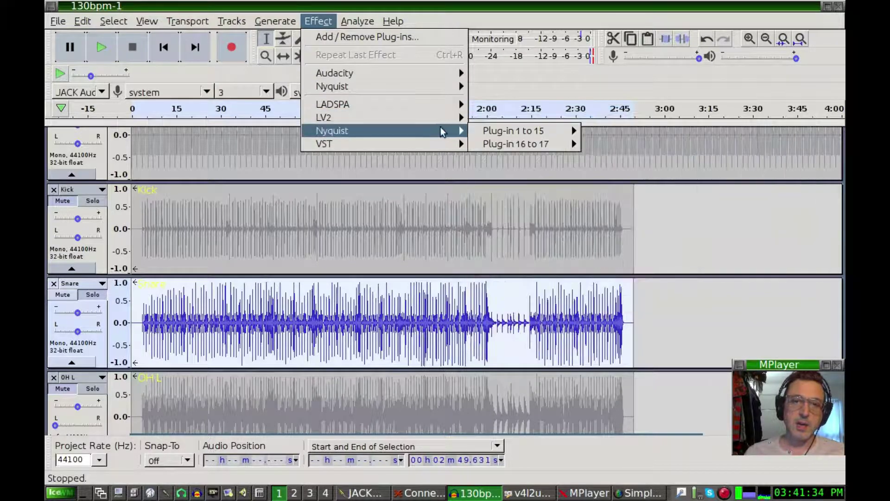
{"action": "mouse_move", "coordinate": [525, 133]}
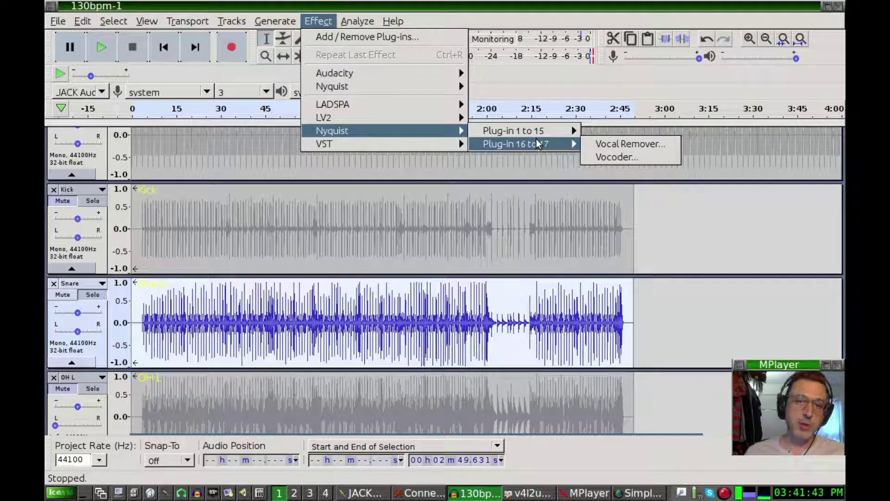
{"action": "mouse_move", "coordinate": [398, 140]}
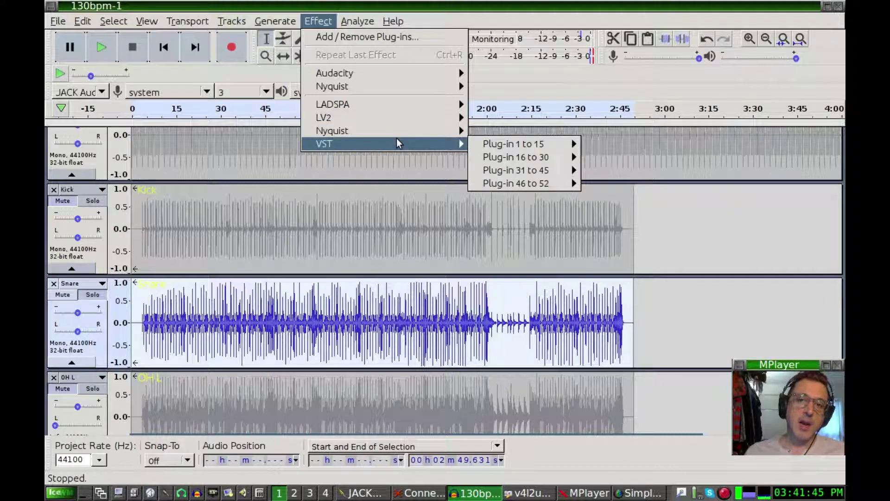
{"action": "mouse_move", "coordinate": [504, 146]}
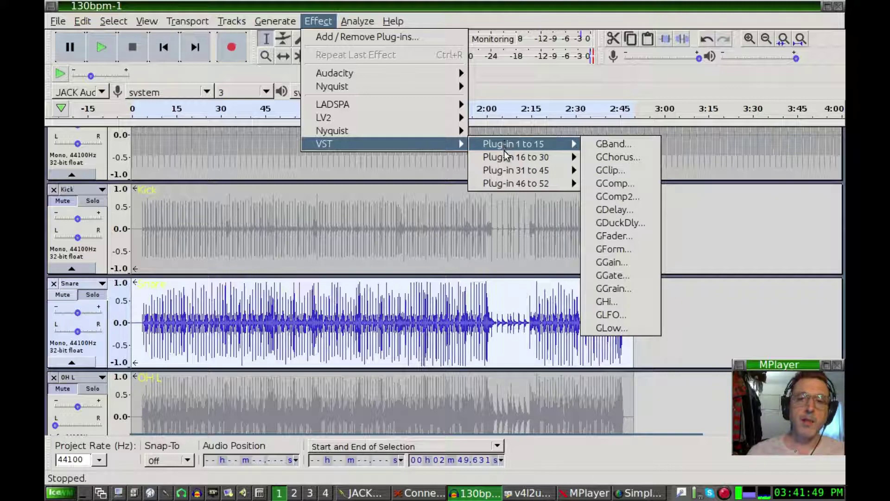
{"action": "mouse_move", "coordinate": [507, 171]}
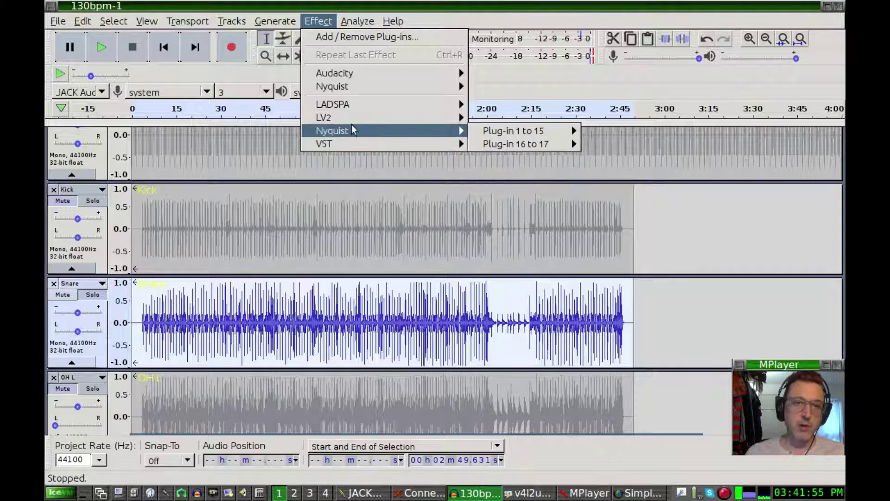
{"action": "mouse_move", "coordinate": [338, 106]}
{"action": "mouse_move", "coordinate": [343, 24]}
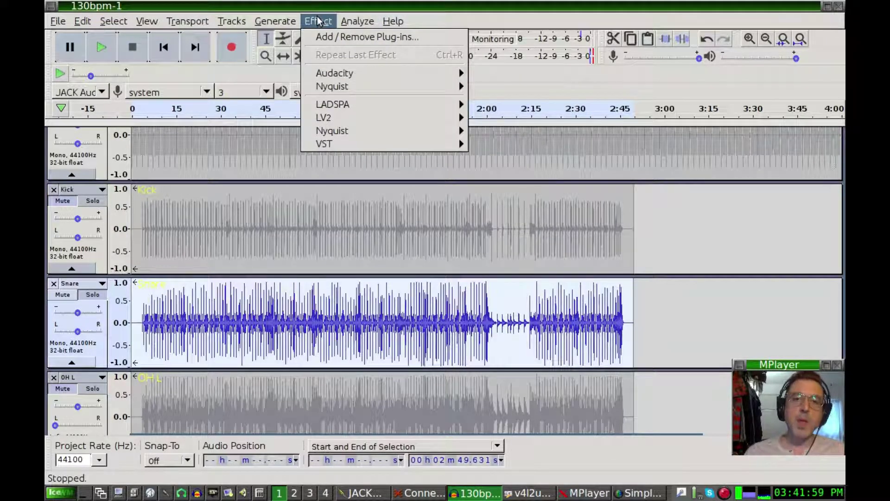
{"action": "mouse_move", "coordinate": [346, 78]}
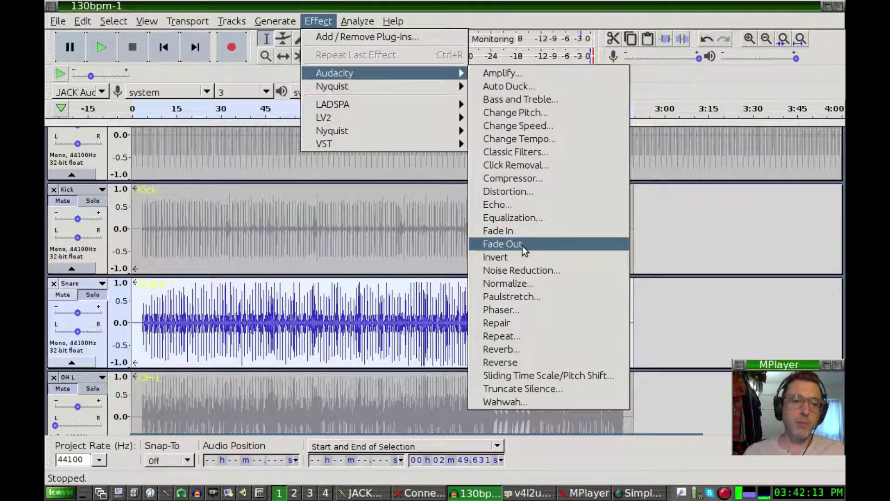
{"action": "left_click", "coordinate": [321, 21]}
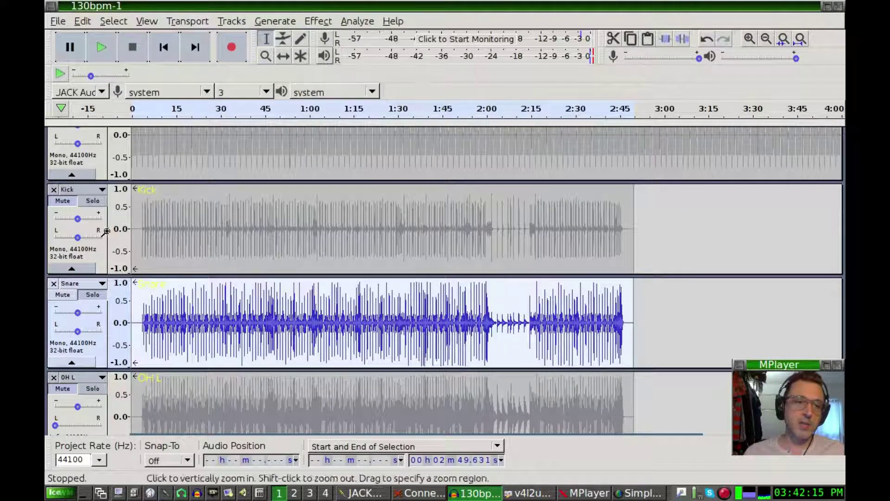
Step: Try twice to preview the Equalization effect with its unnamed curve on the Snare track, and cancel the effect
{"action": "left_click", "coordinate": [101, 349]}
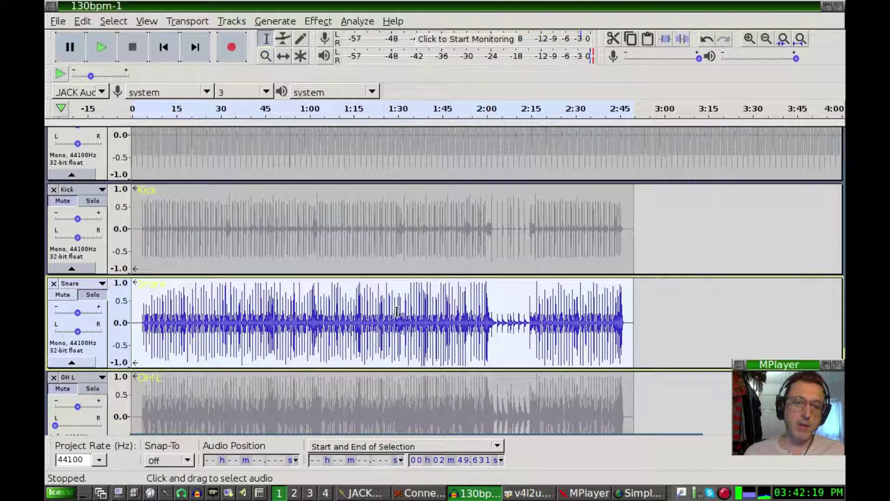
{"action": "left_click", "coordinate": [318, 21]}
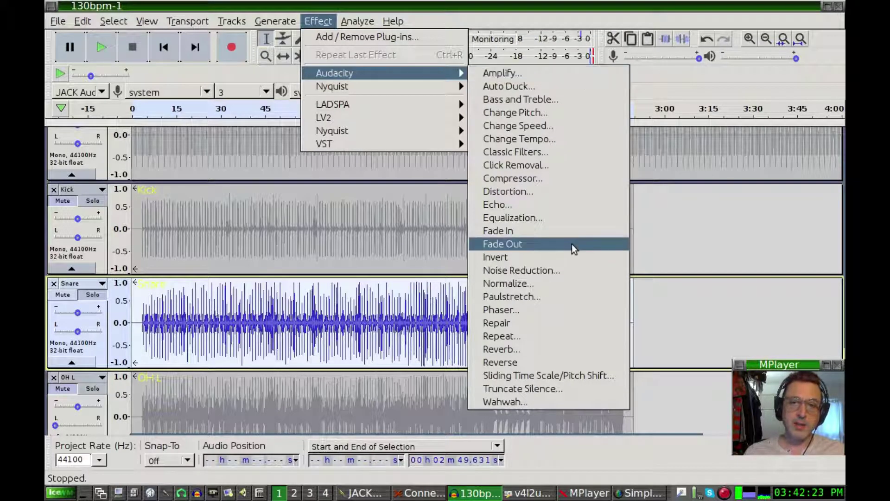
{"action": "left_click", "coordinate": [547, 217]}
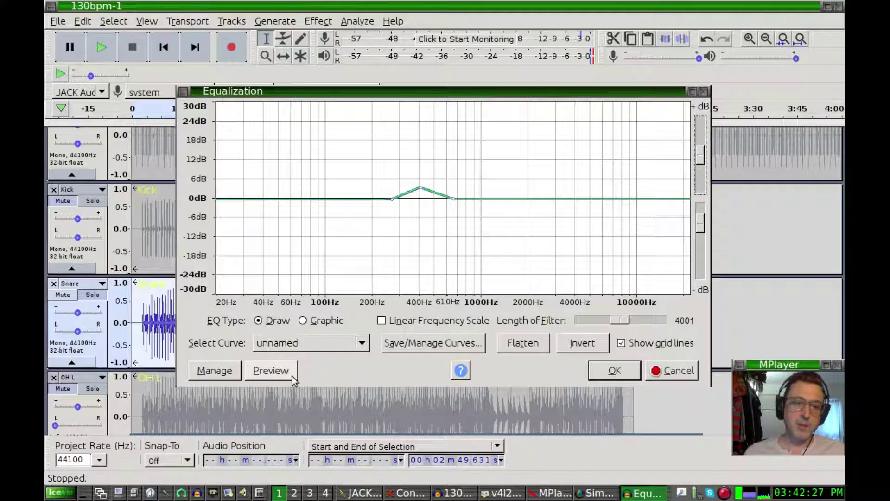
{"action": "left_click", "coordinate": [271, 371]}
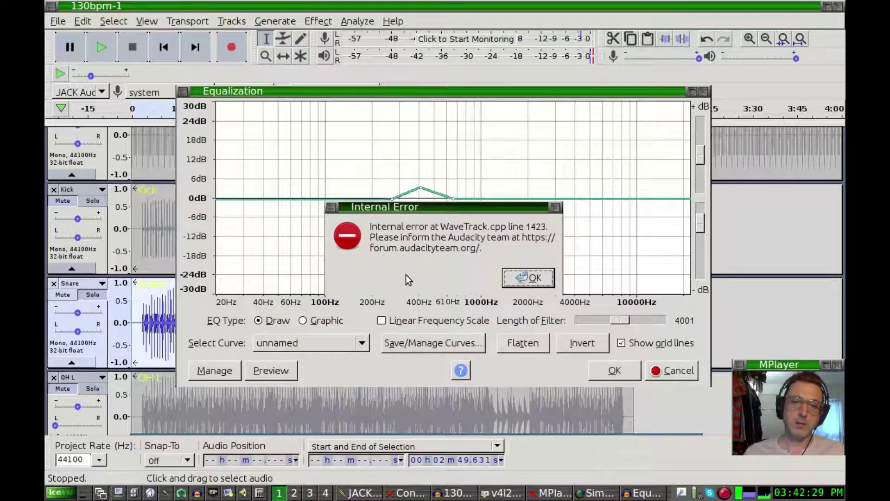
{"action": "left_click", "coordinate": [534, 279]}
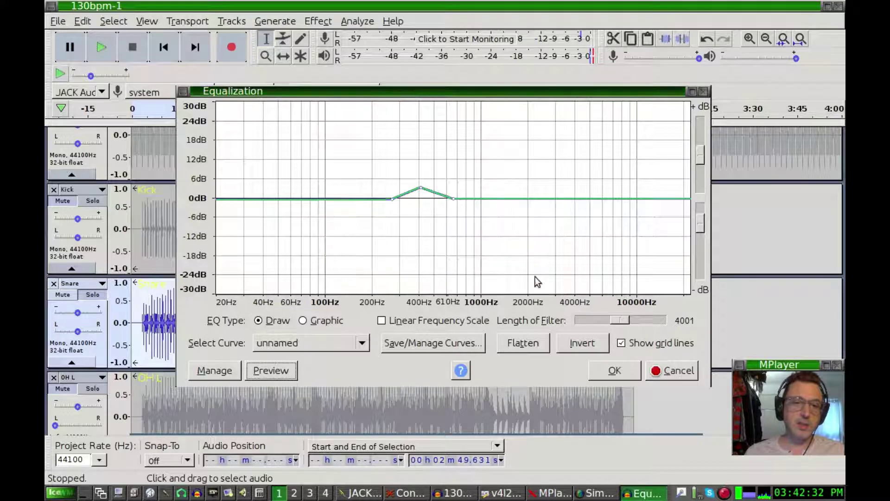
{"action": "left_click", "coordinate": [264, 376]}
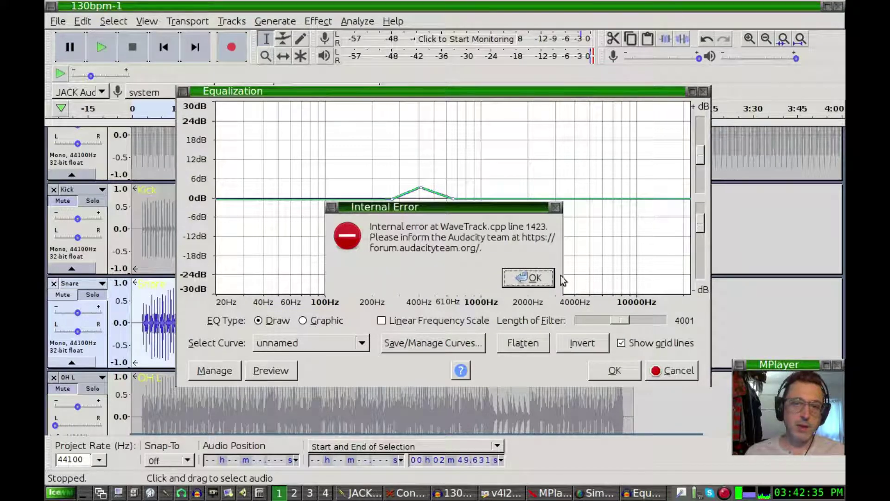
{"action": "left_click", "coordinate": [531, 279]}
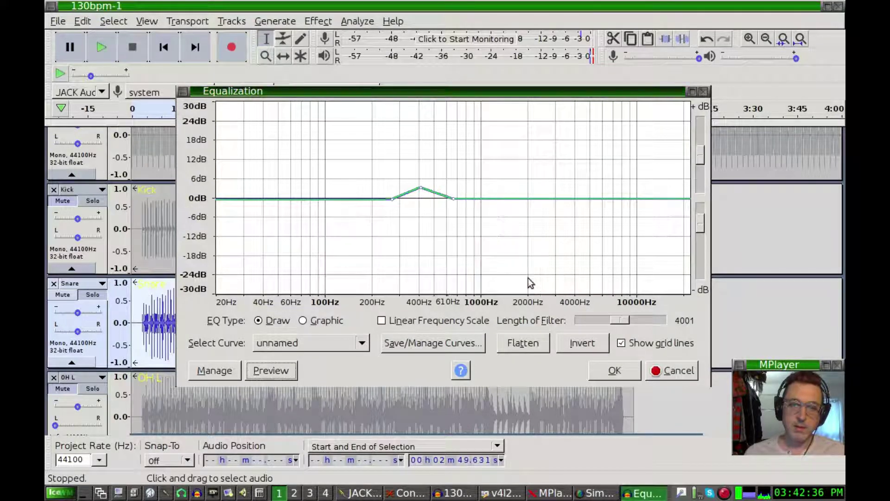
{"action": "left_click", "coordinate": [679, 371]}
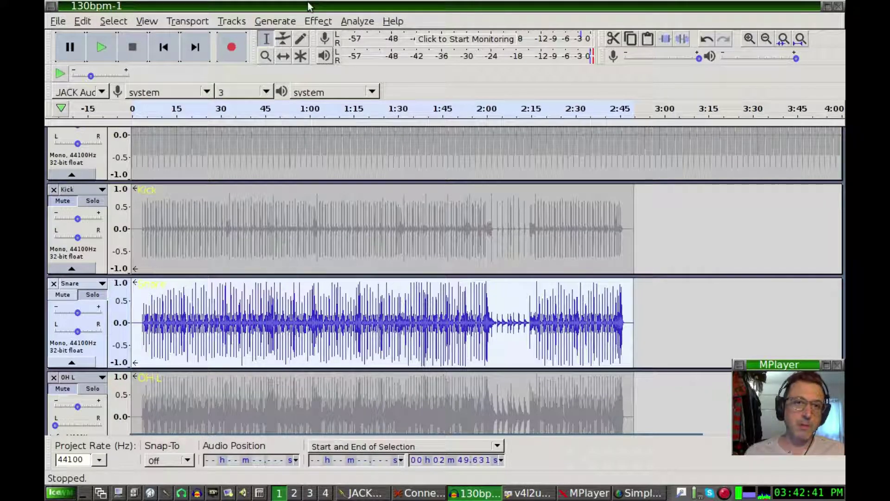
Step: Reopen the Equalization effect for the Snare track, try previewing the unchanged curve once more, and cancel it
{"action": "left_click", "coordinate": [291, 22]}
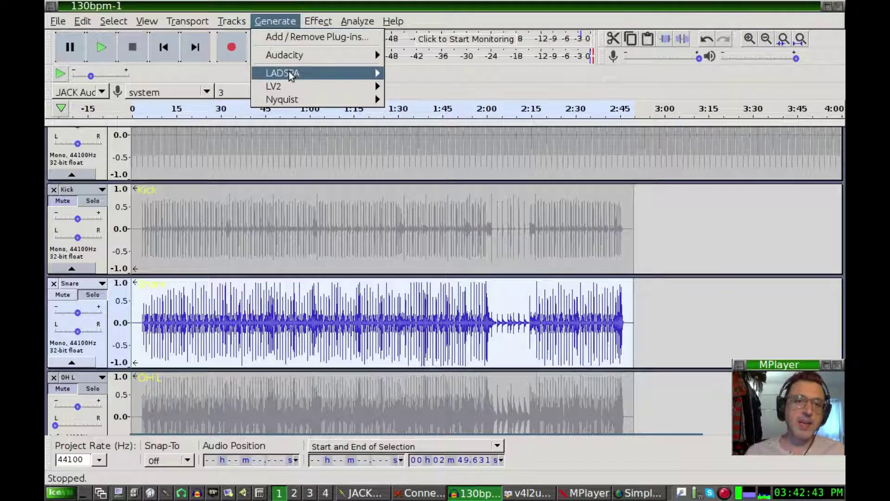
{"action": "mouse_move", "coordinate": [291, 76]}
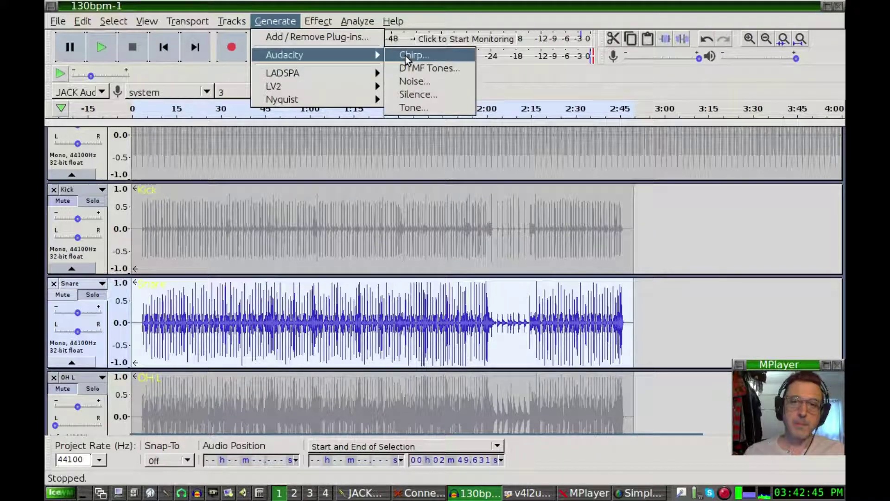
{"action": "mouse_move", "coordinate": [346, 18]}
{"action": "mouse_move", "coordinate": [318, 21]}
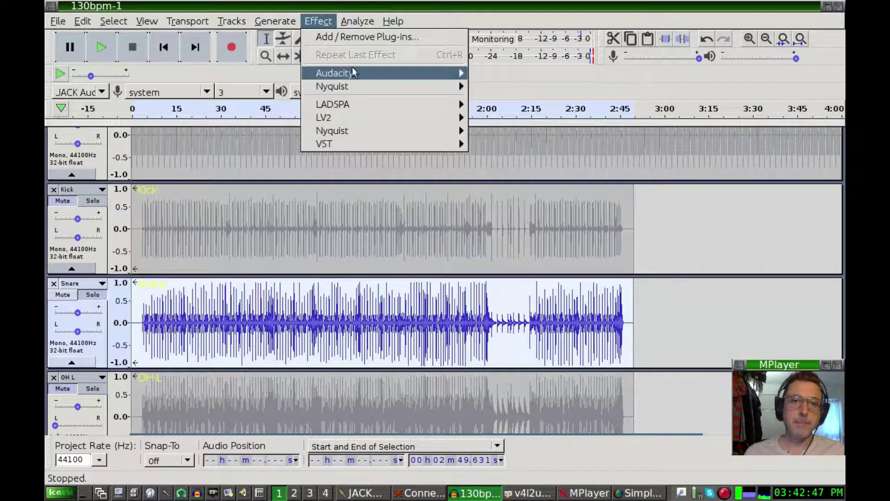
{"action": "mouse_move", "coordinate": [388, 72]}
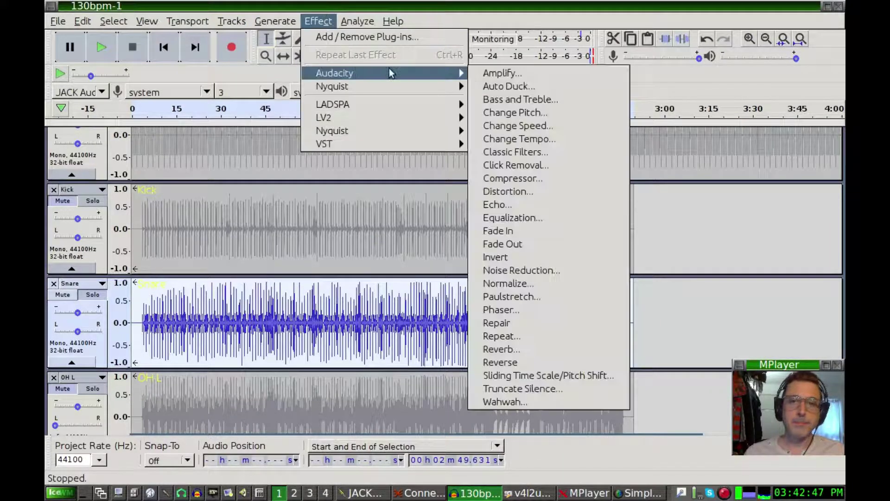
{"action": "left_click", "coordinate": [534, 218]}
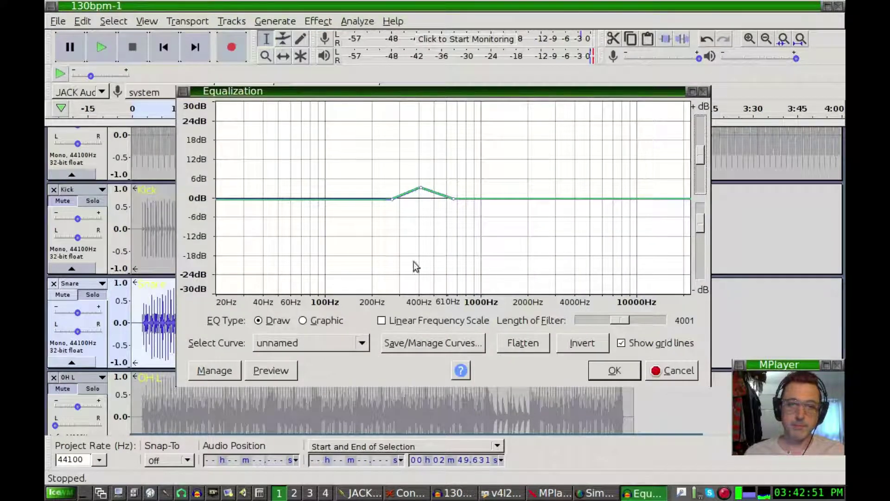
{"action": "left_click", "coordinate": [267, 374]}
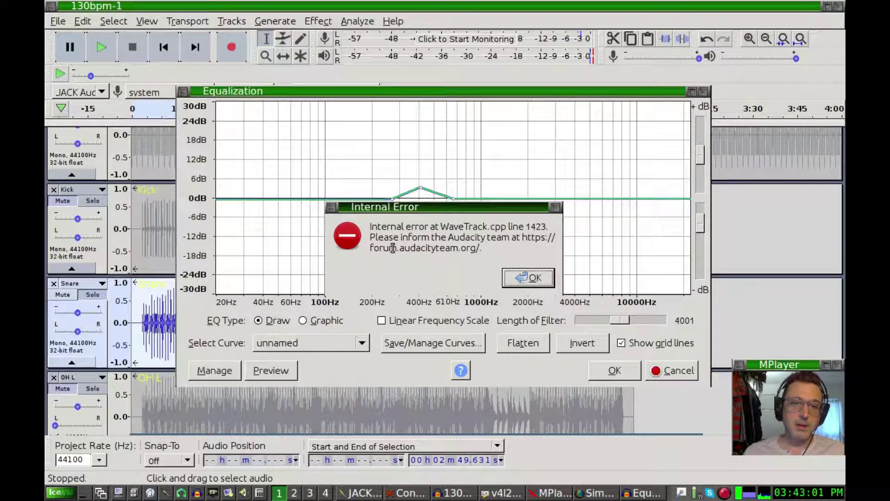
{"action": "left_click", "coordinate": [529, 278]}
{"action": "left_click", "coordinate": [661, 370]}
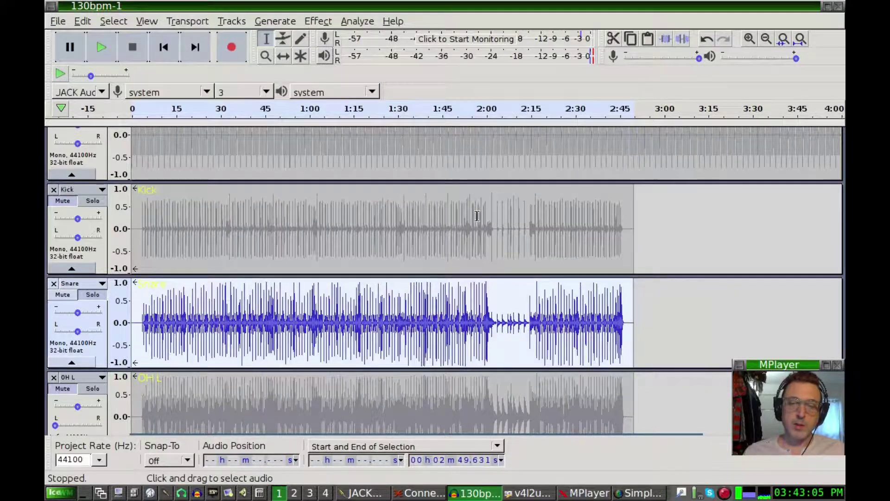
Step: Try previewing the Echo effect on the Snare track with a 0.15 s delay time and 0.3 decay factor, and cancel it
{"action": "left_click", "coordinate": [318, 21]}
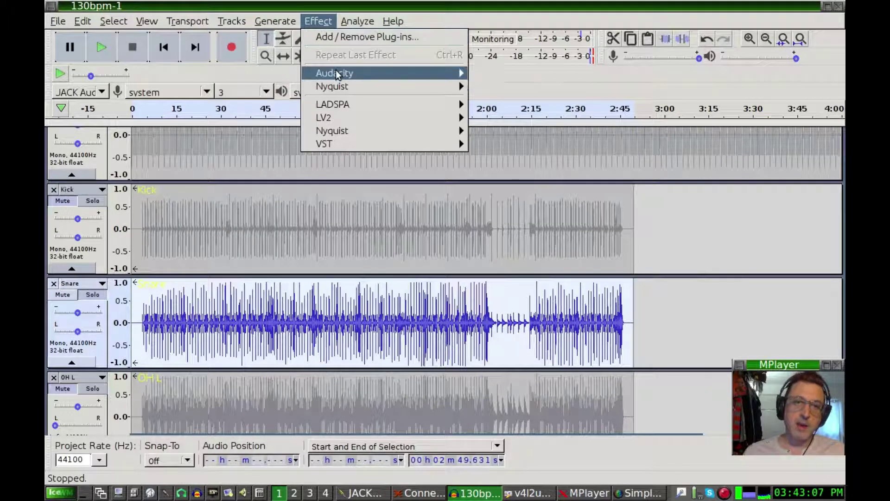
{"action": "mouse_move", "coordinate": [337, 72]}
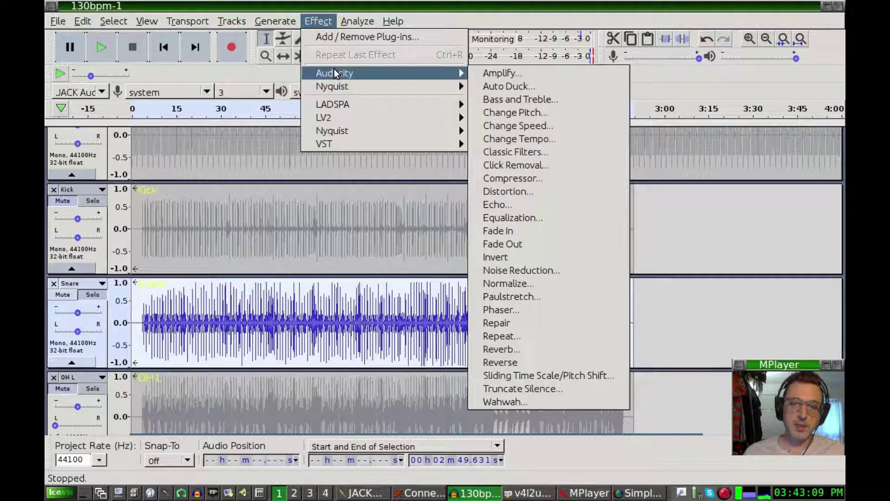
{"action": "left_click", "coordinate": [501, 204]}
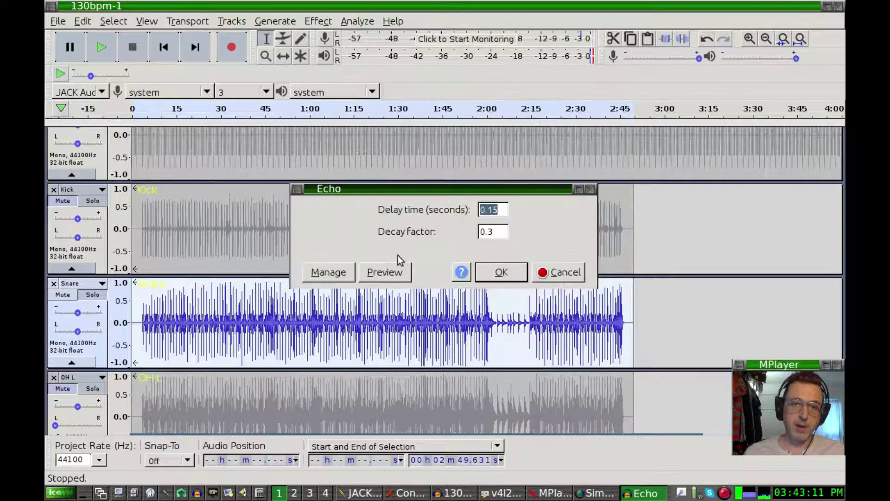
{"action": "left_click", "coordinate": [385, 272]}
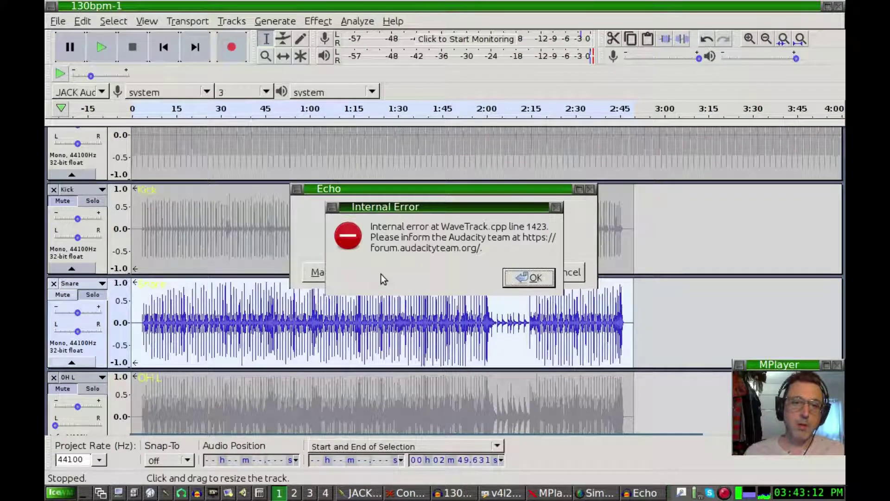
{"action": "left_click", "coordinate": [524, 278]}
{"action": "left_click", "coordinate": [560, 275]}
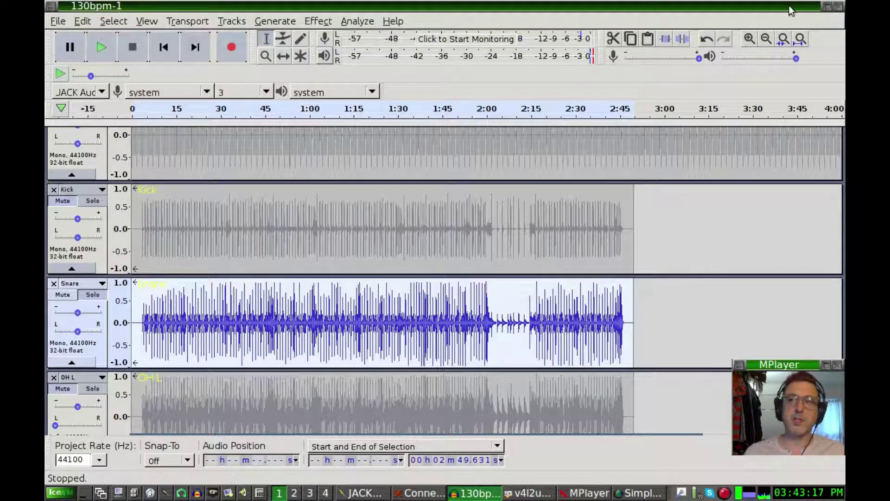
Step: Close the 130bpm-1 project without saving its changes, and reopen 130bpm-1.aup from the recently used files
{"action": "left_click", "coordinate": [839, 7]}
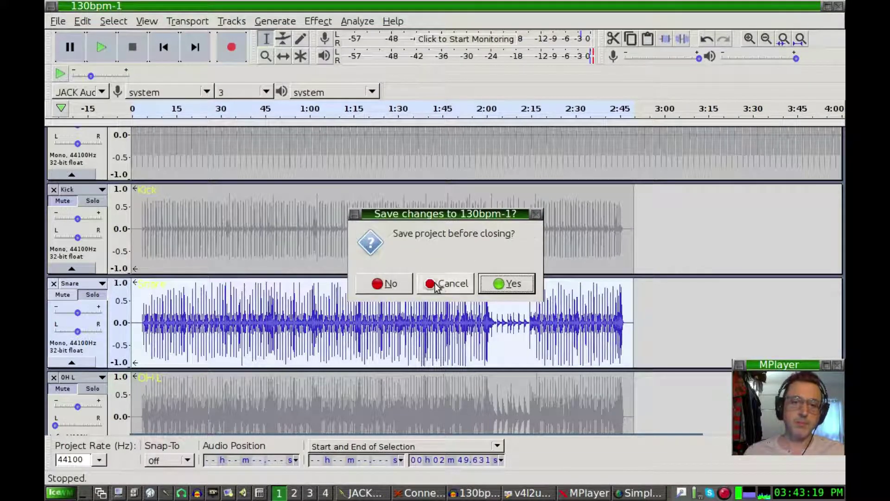
{"action": "left_click", "coordinate": [378, 283]}
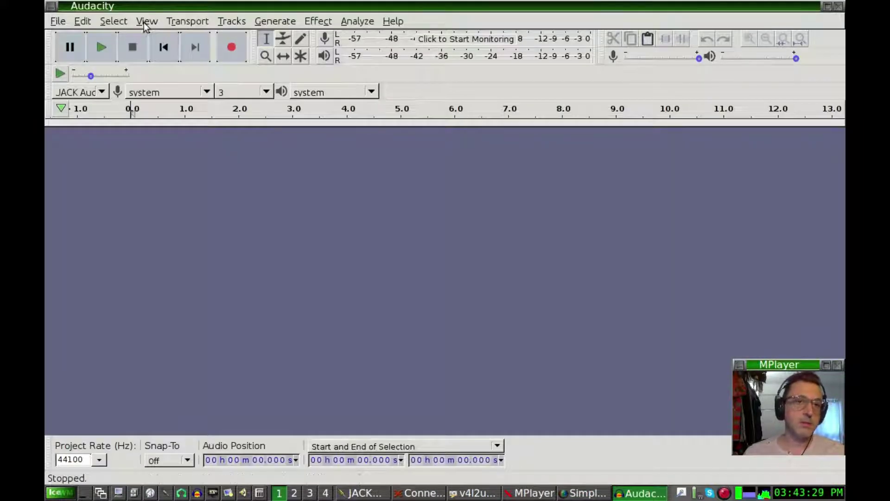
{"action": "left_click", "coordinate": [62, 21]}
{"action": "mouse_move", "coordinate": [70, 65]}
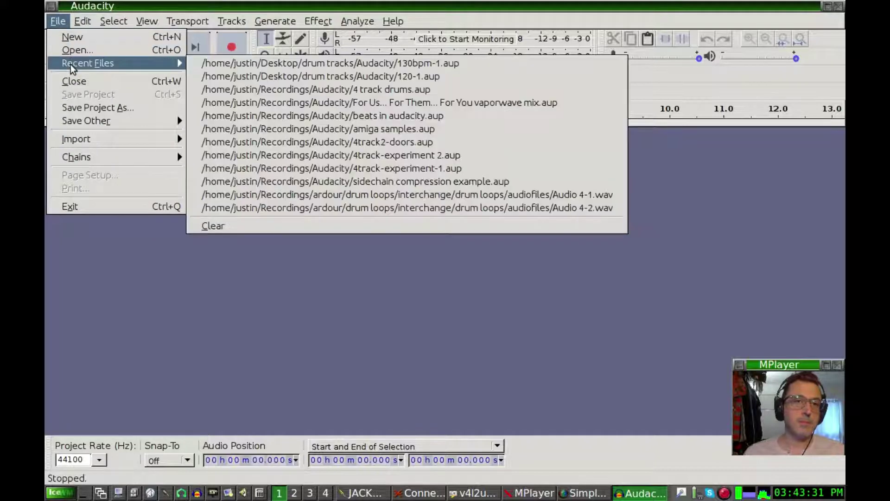
{"action": "left_click", "coordinate": [255, 62]}
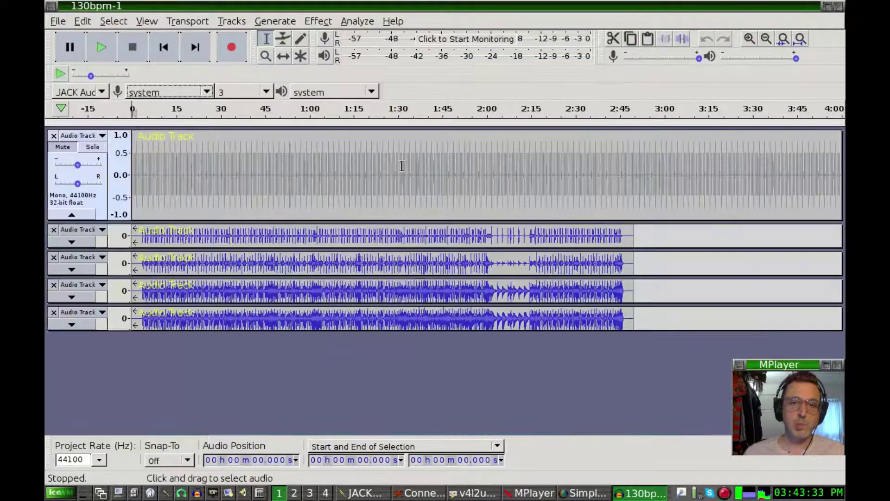
Step: Expand all collapsed tracks and select the entire third audio track
{"action": "left_click", "coordinate": [79, 259]}
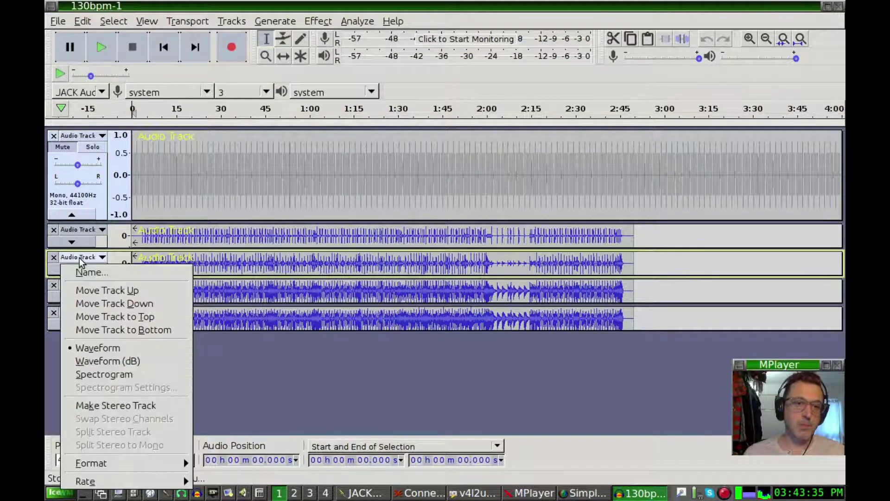
{"action": "left_click", "coordinate": [80, 261]}
{"action": "left_click", "coordinate": [147, 21]}
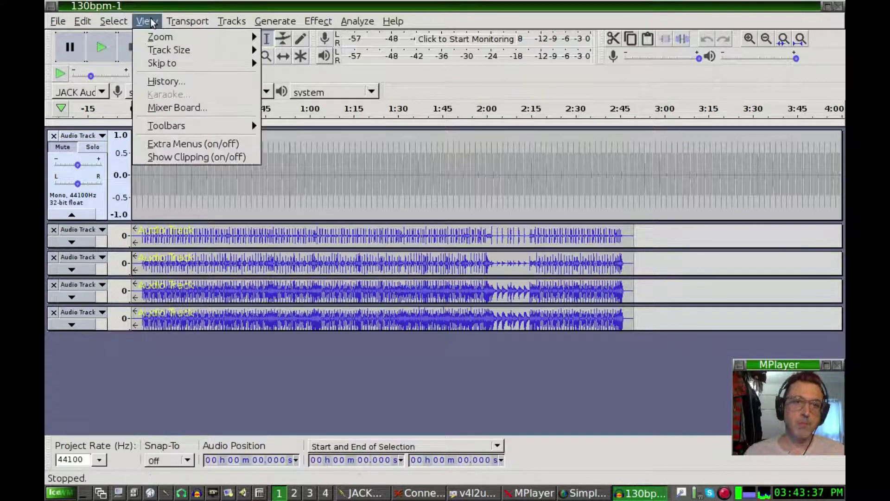
{"action": "mouse_move", "coordinate": [172, 50]}
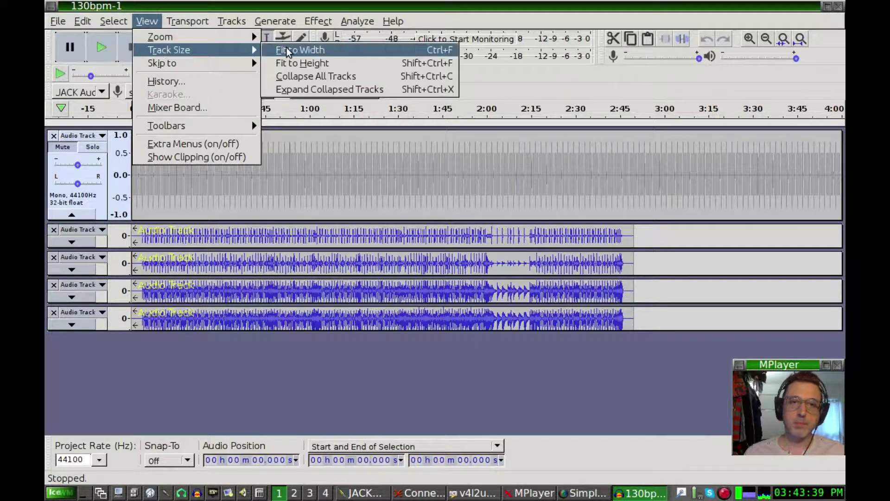
{"action": "left_click", "coordinate": [297, 90]}
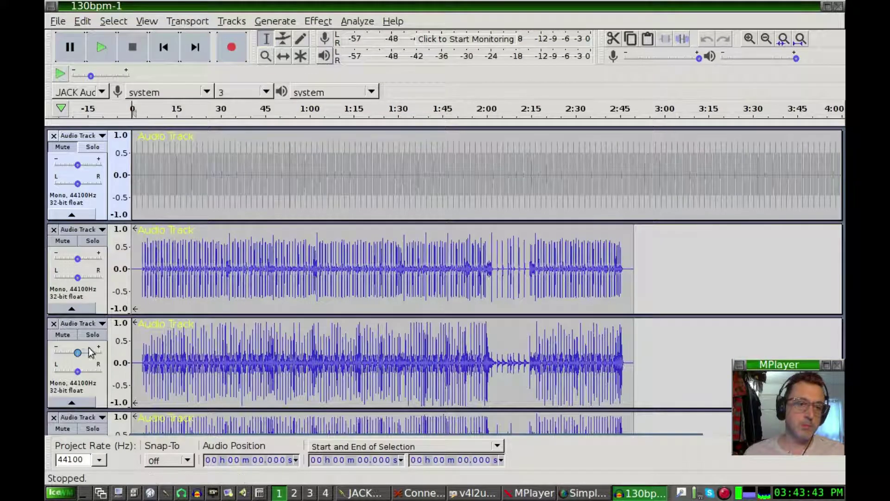
{"action": "left_click", "coordinate": [87, 324]}
{"action": "left_click", "coordinate": [88, 327]}
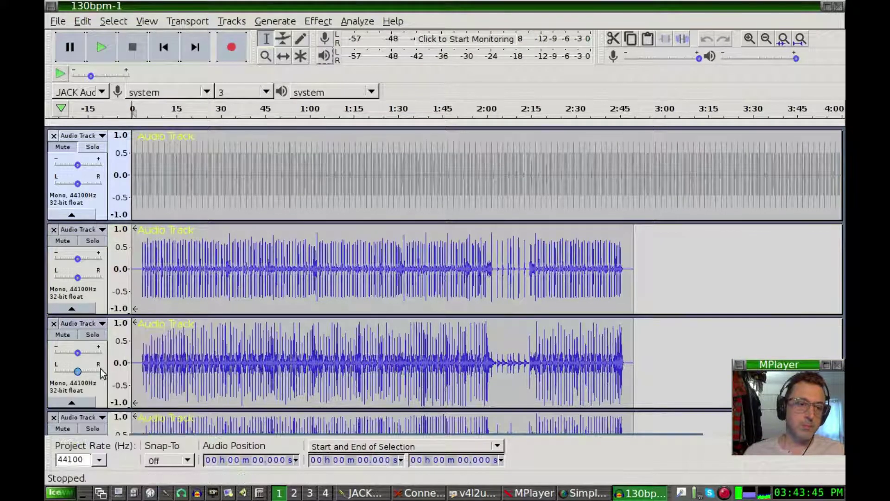
{"action": "left_click", "coordinate": [101, 384]}
Step: Try previewing the Equalization effect with its unnamed curve on the selected third track, and cancel it
{"action": "left_click", "coordinate": [297, 22]}
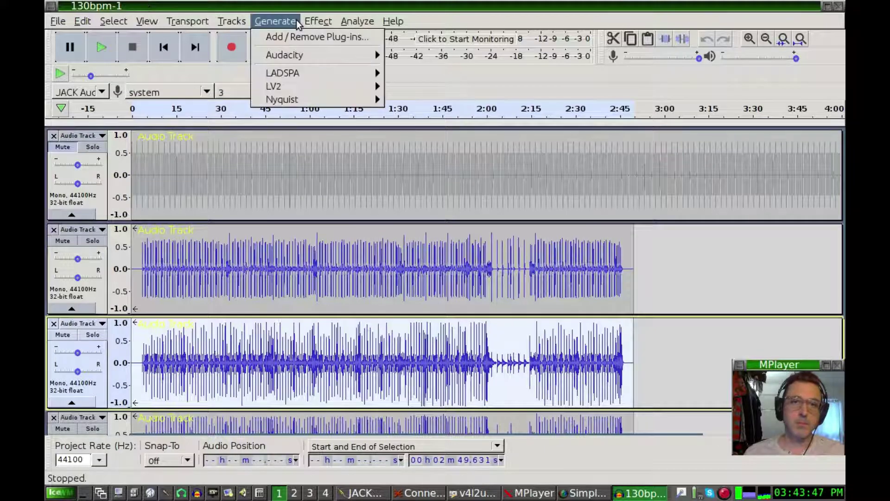
{"action": "mouse_move", "coordinate": [303, 55]}
{"action": "mouse_move", "coordinate": [318, 21]}
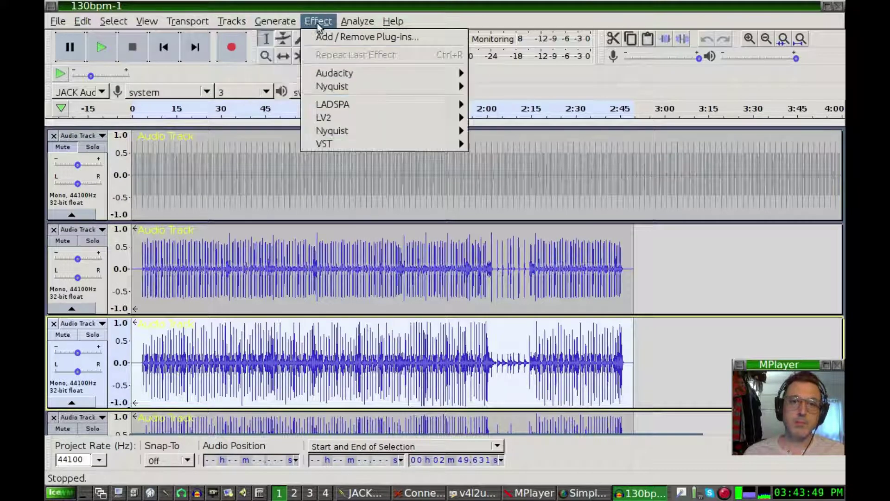
{"action": "mouse_move", "coordinate": [324, 73]}
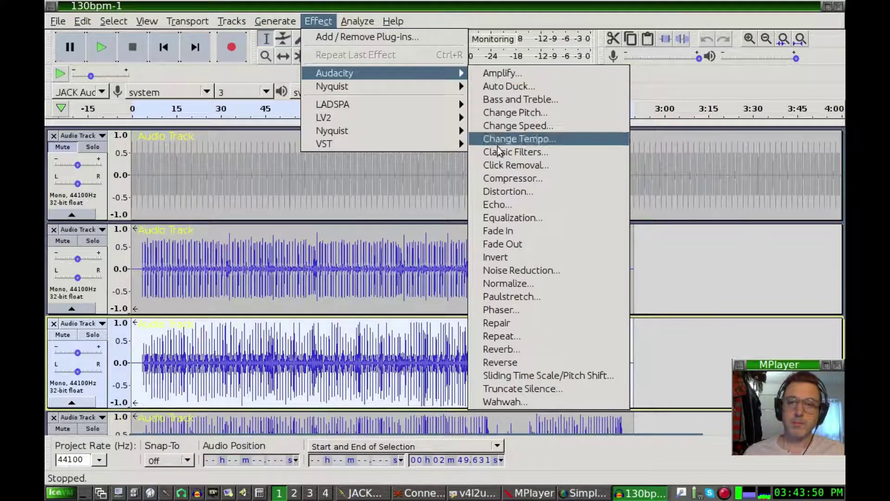
{"action": "left_click", "coordinate": [496, 219]}
{"action": "left_click", "coordinate": [277, 390]}
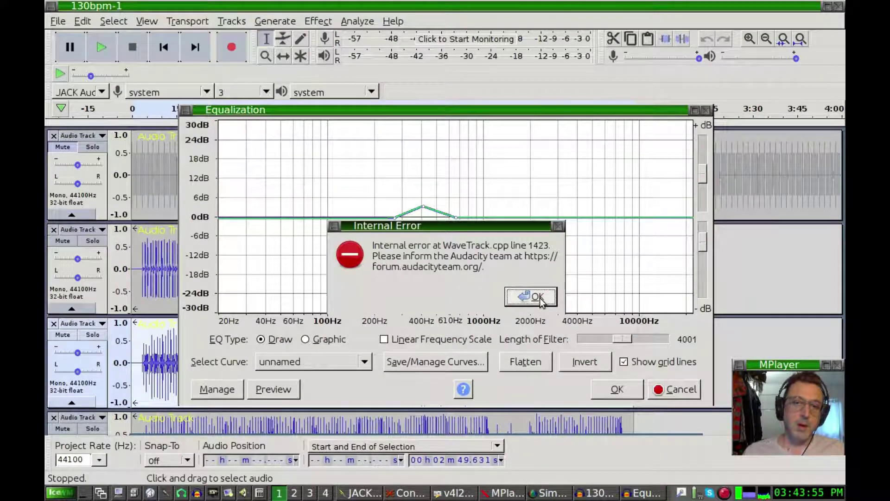
{"action": "left_click", "coordinate": [538, 298]}
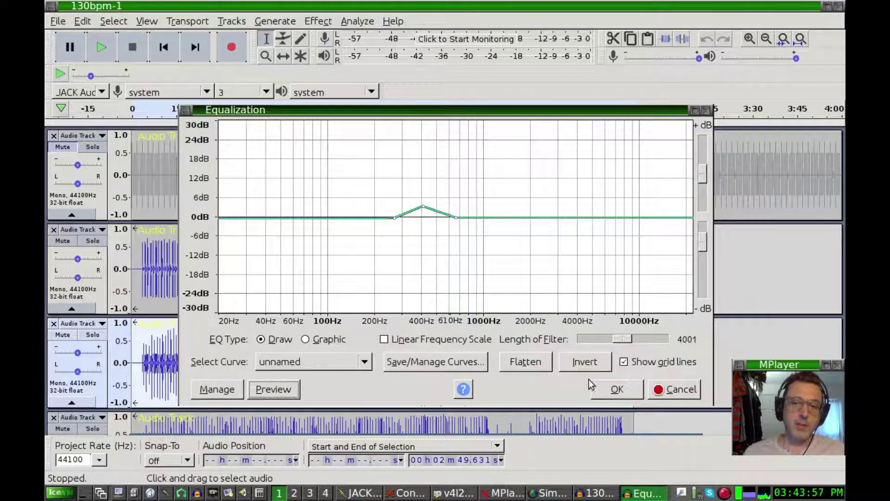
{"action": "left_click", "coordinate": [693, 392]}
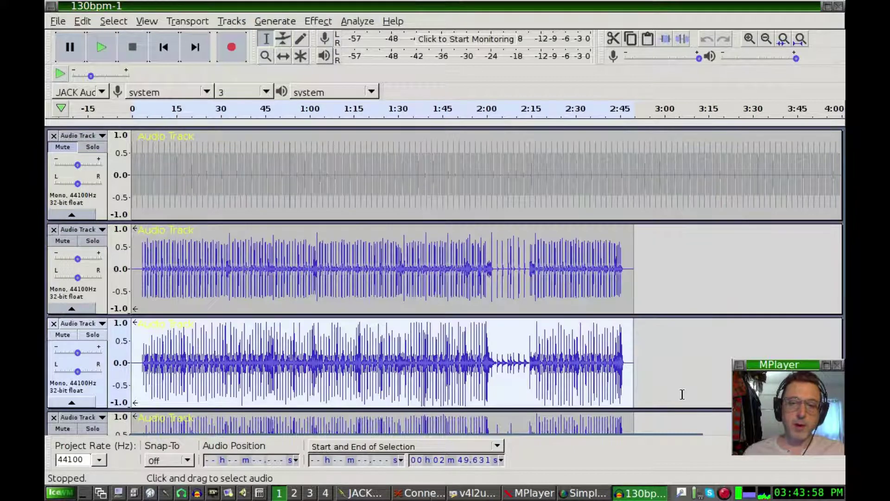
Step: Audition the LADSPA DJ EQ effect on the third track with low, mid and high gains at 0 dB, and close it without applying
{"action": "left_click", "coordinate": [318, 21]}
{"action": "mouse_move", "coordinate": [329, 145]}
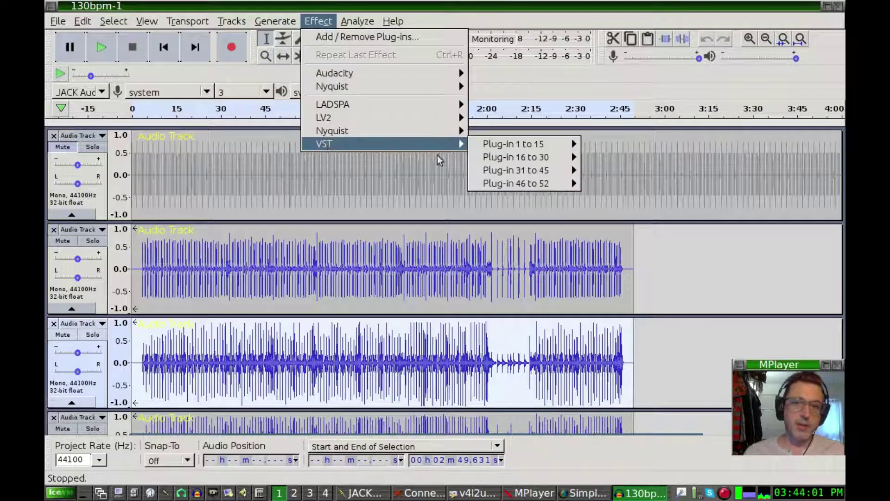
{"action": "mouse_move", "coordinate": [369, 105]}
{"action": "mouse_move", "coordinate": [544, 112]}
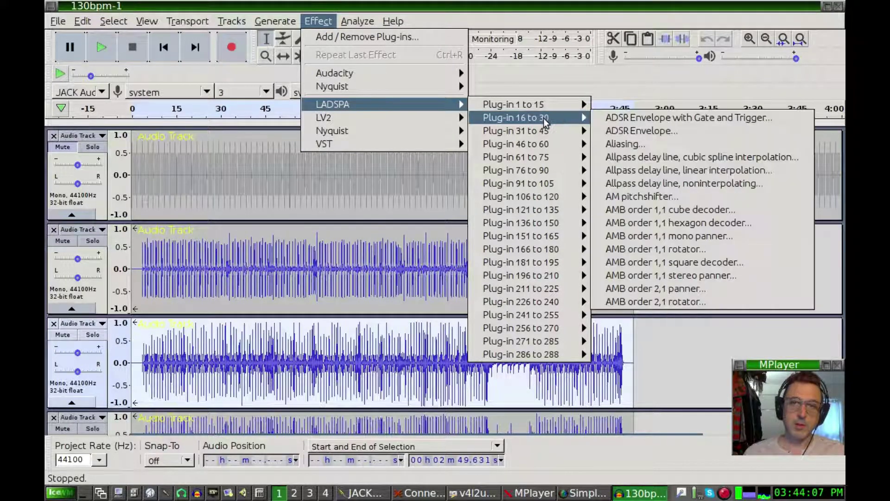
{"action": "mouse_move", "coordinate": [546, 171]}
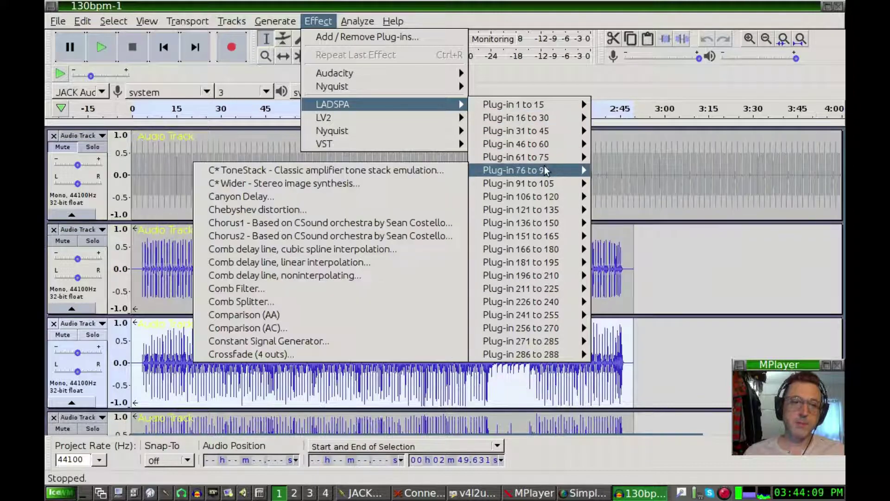
{"action": "mouse_move", "coordinate": [547, 199]}
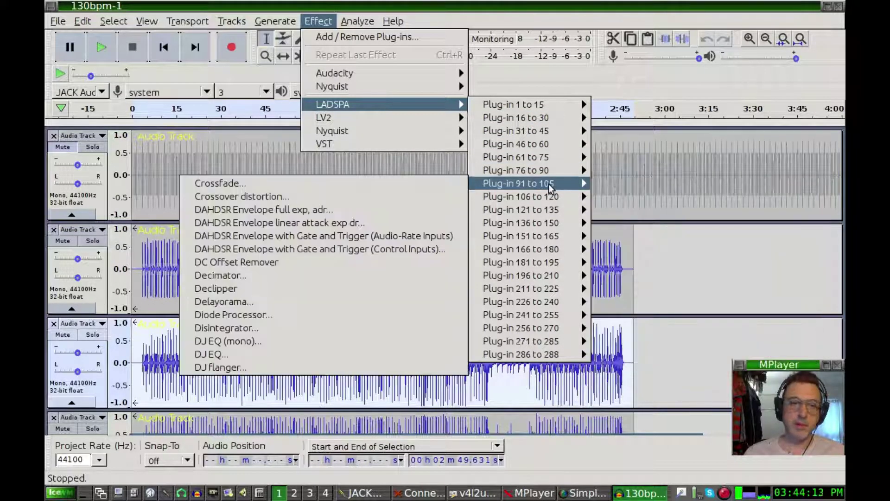
{"action": "left_click", "coordinate": [265, 356]}
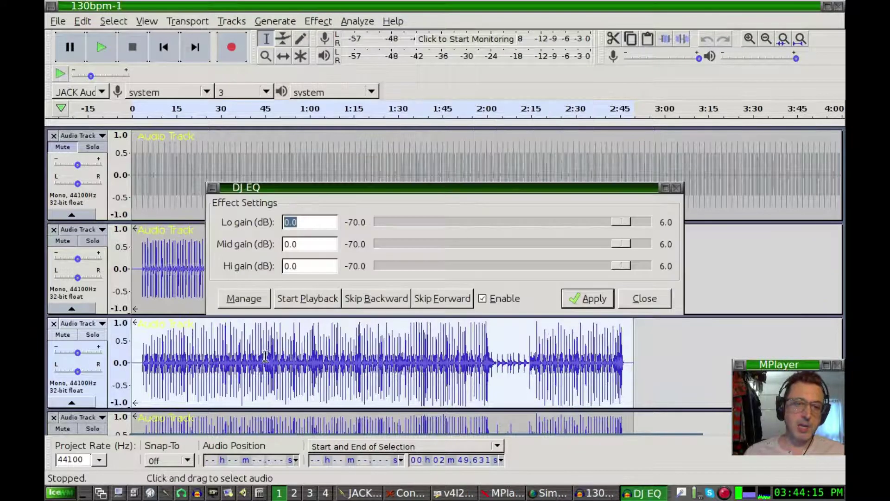
{"action": "left_click", "coordinate": [292, 300]}
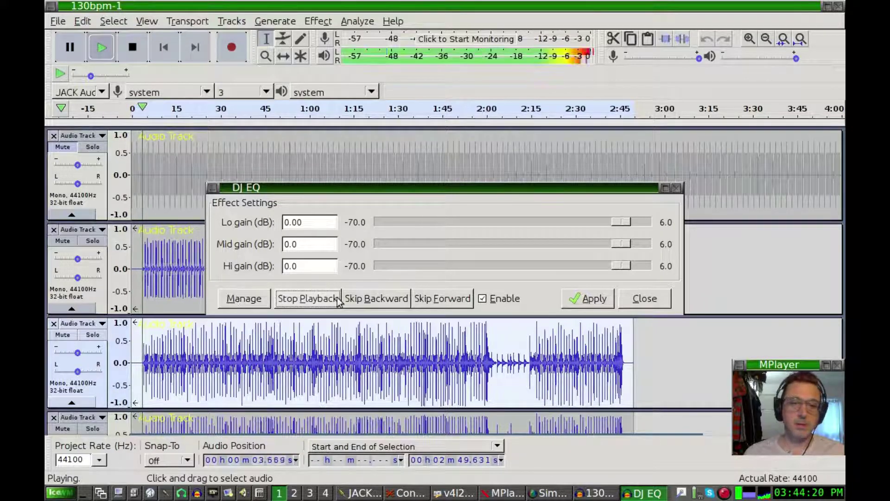
{"action": "left_click", "coordinate": [308, 301]}
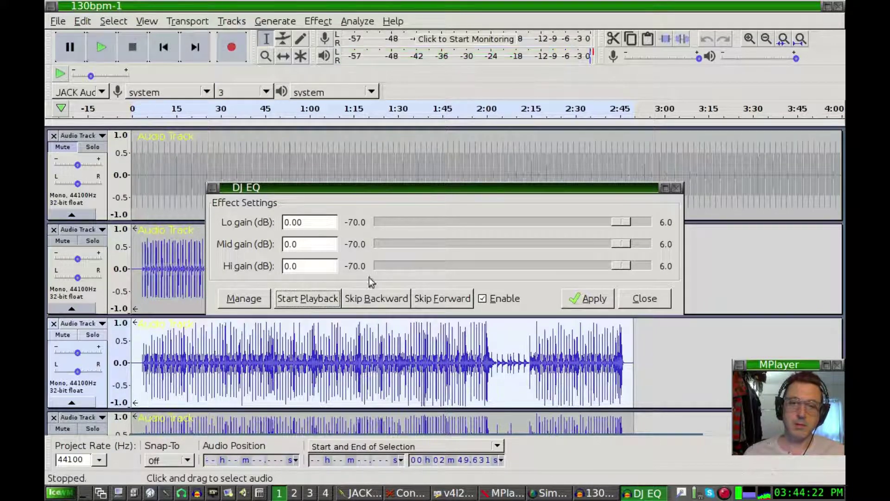
{"action": "left_click", "coordinate": [588, 298]}
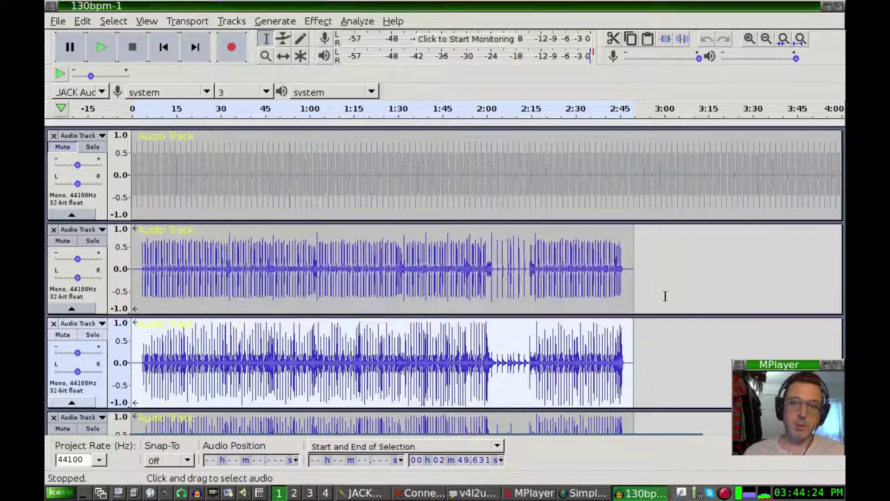
Step: Try previewing the Nyquist High Pass Filter on the third track at 1000 Hz with a 6 dB rolloff, and cancel it
{"action": "left_click", "coordinate": [332, 22]}
{"action": "mouse_move", "coordinate": [336, 74]}
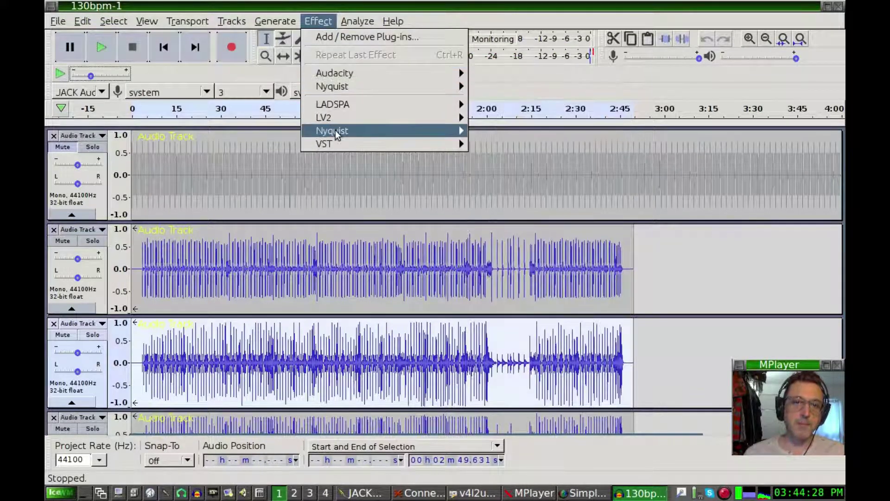
{"action": "mouse_move", "coordinate": [513, 131]}
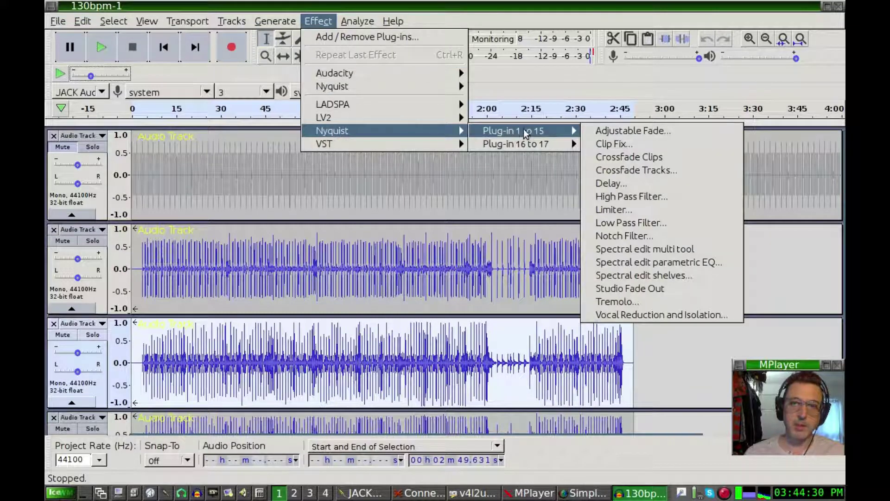
{"action": "left_click", "coordinate": [643, 197]}
{"action": "left_click", "coordinate": [392, 286]}
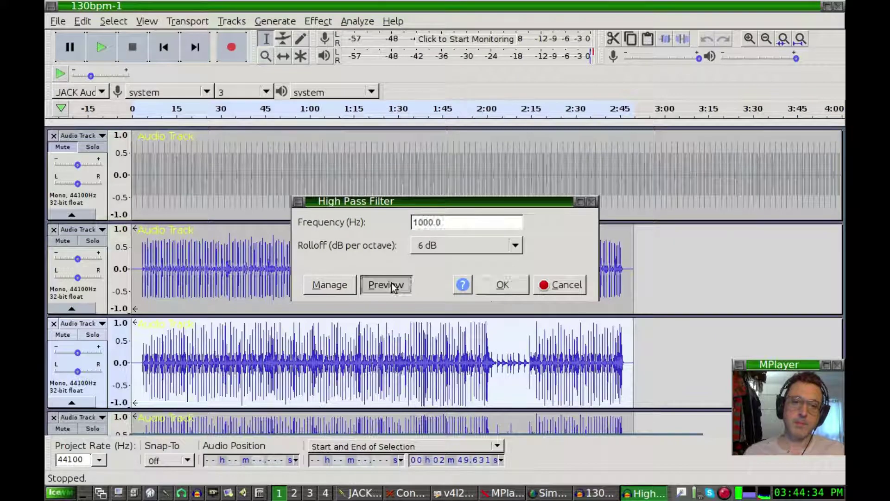
{"action": "left_click", "coordinate": [525, 289]}
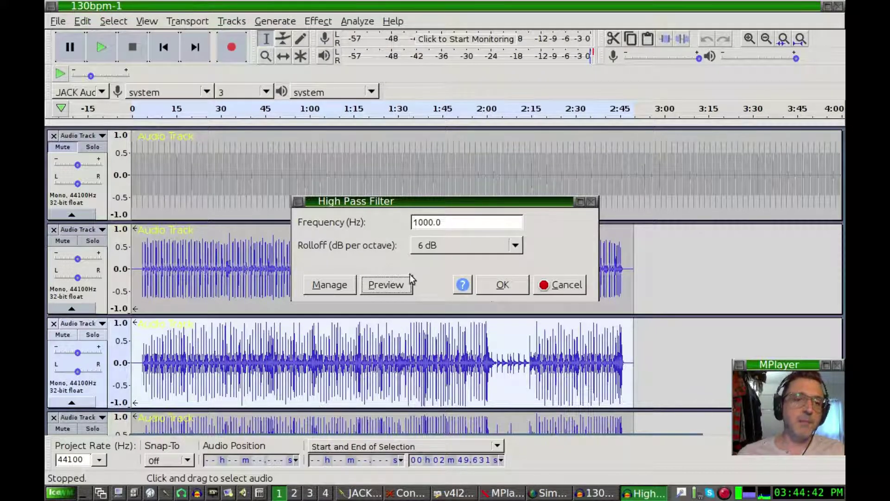
{"action": "left_click", "coordinate": [564, 287]}
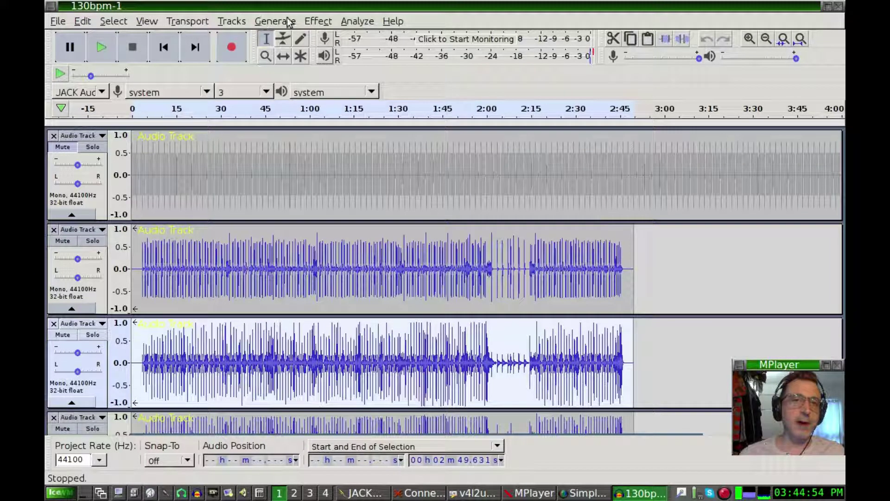
{"action": "left_click", "coordinate": [352, 25]}
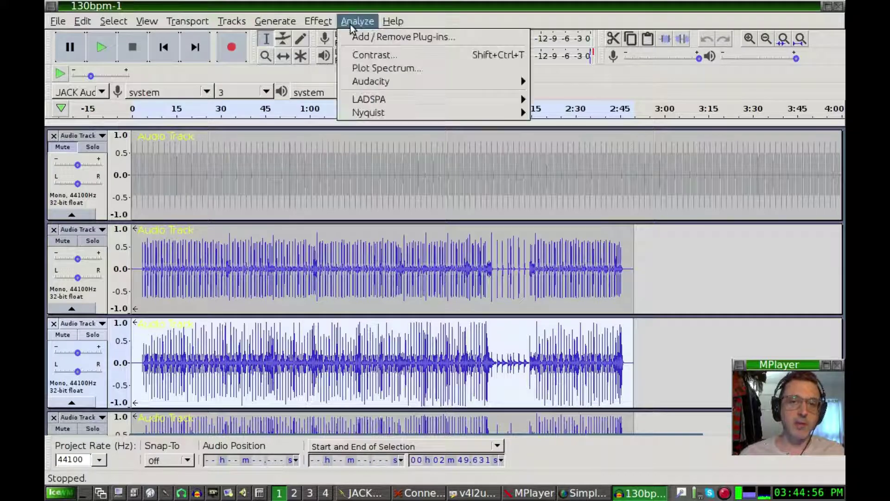
{"action": "left_click", "coordinate": [366, 5]}
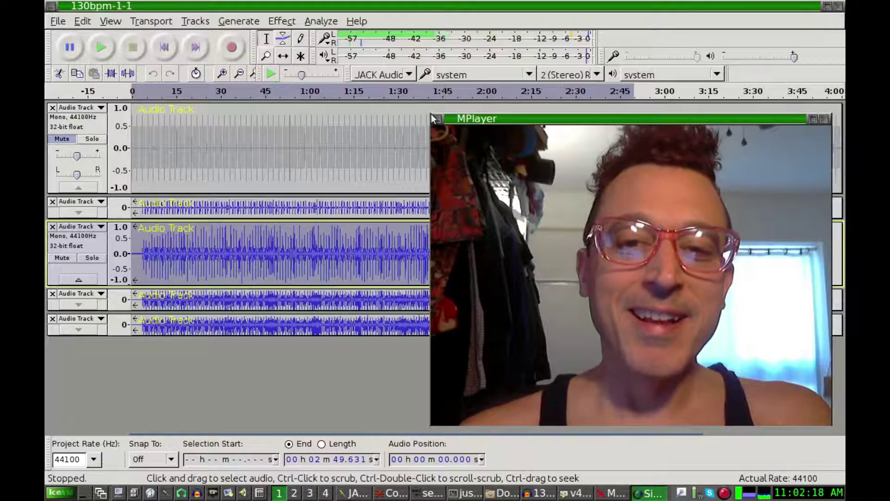
Step: Check the installed program version in the About Audacity window and close it
{"action": "left_click_drag", "start_coordinate": [434, 119], "coordinate": [618, 246]}
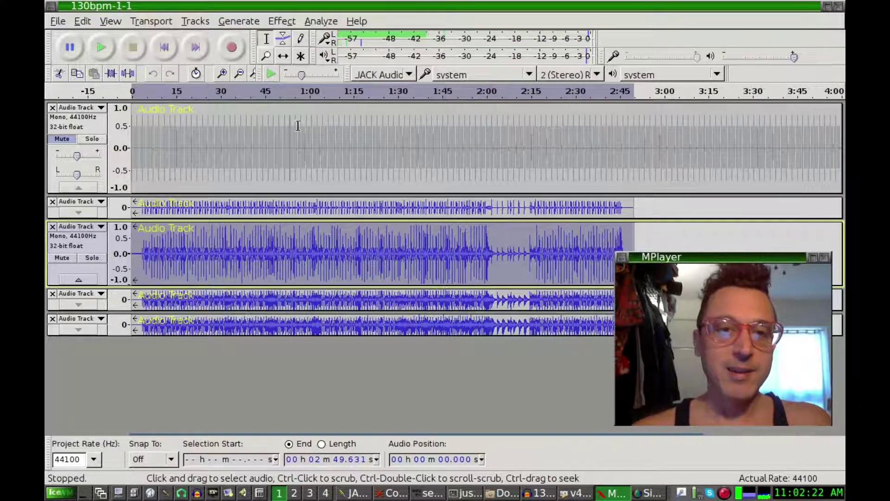
{"action": "left_click", "coordinate": [357, 21]}
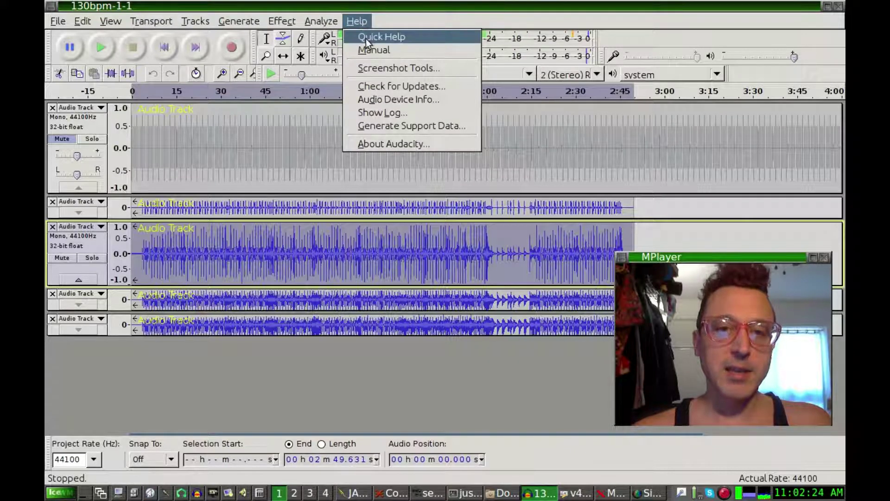
{"action": "left_click", "coordinate": [388, 142]}
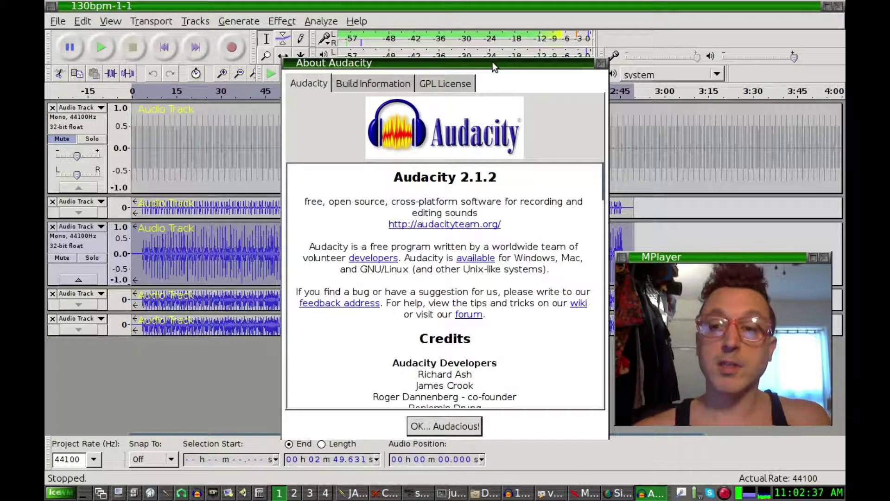
{"action": "left_click", "coordinate": [602, 65]}
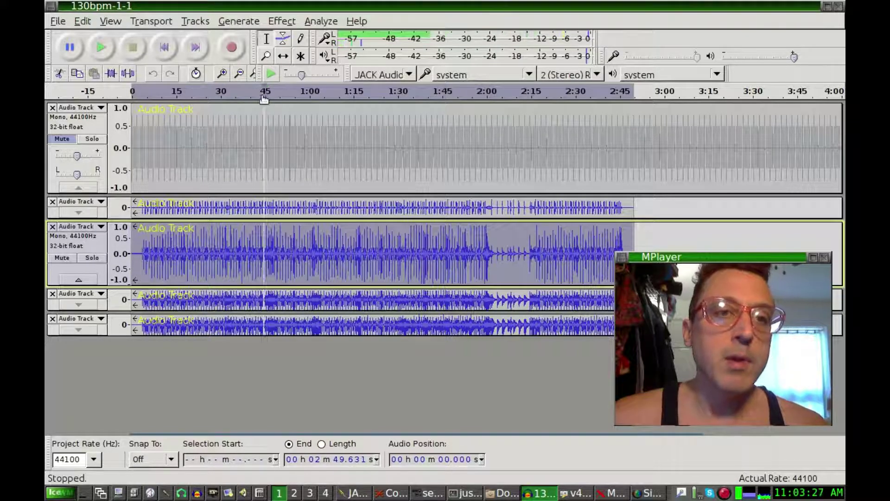
Step: Play the project from about 28 seconds to hear the drums, and stop playback
{"action": "left_click", "coordinate": [214, 89]}
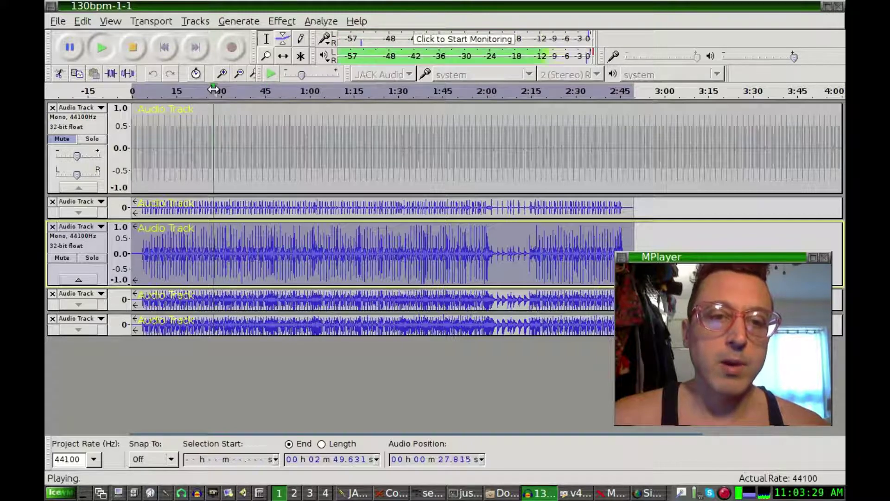
{"action": "left_click", "coordinate": [133, 47]}
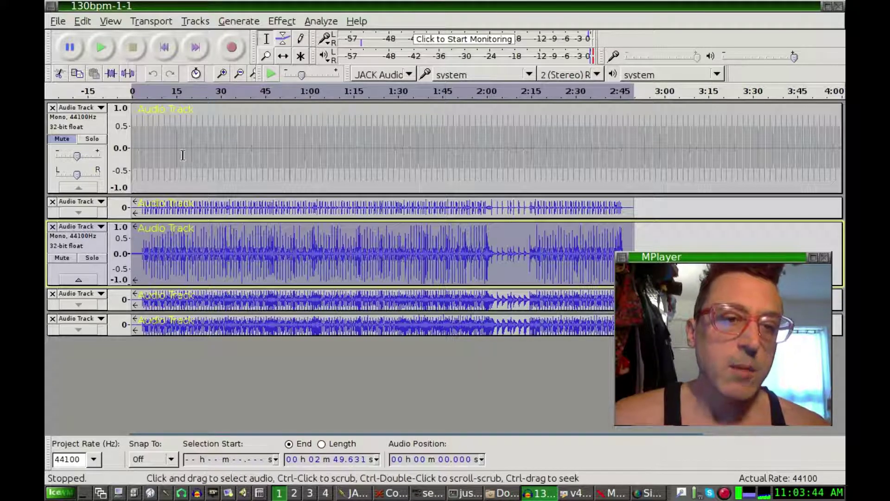
Step: Open the Equalization effect for the selected third track and flatten its unnamed curve
{"action": "left_click", "coordinate": [277, 23]}
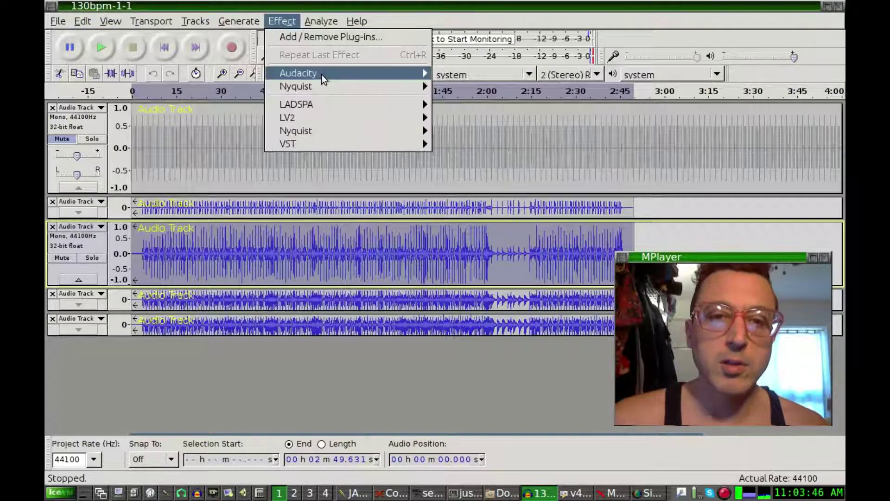
{"action": "mouse_move", "coordinate": [325, 77]}
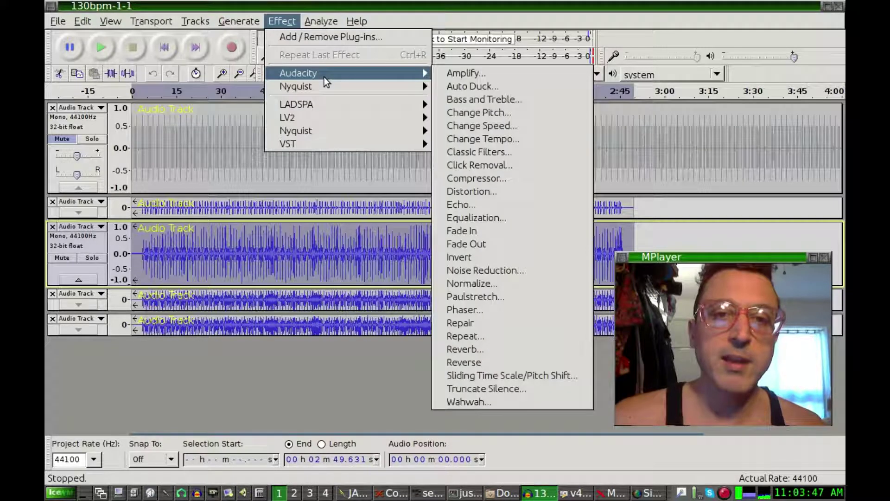
{"action": "left_click", "coordinate": [486, 218]}
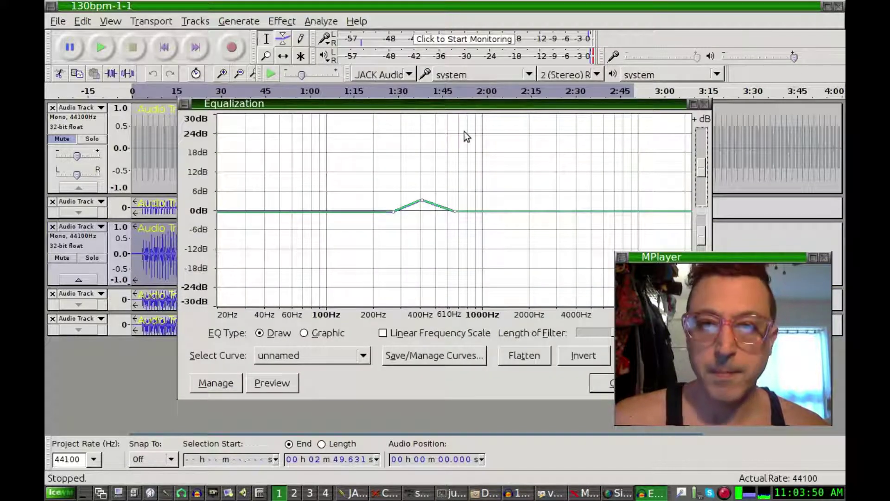
{"action": "left_click_drag", "start_coordinate": [467, 110], "coordinate": [378, 95]}
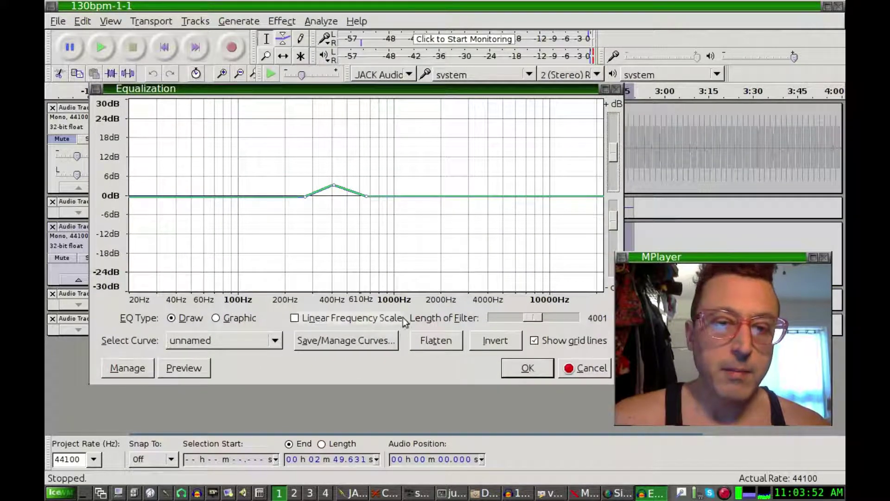
{"action": "left_click", "coordinate": [425, 342]}
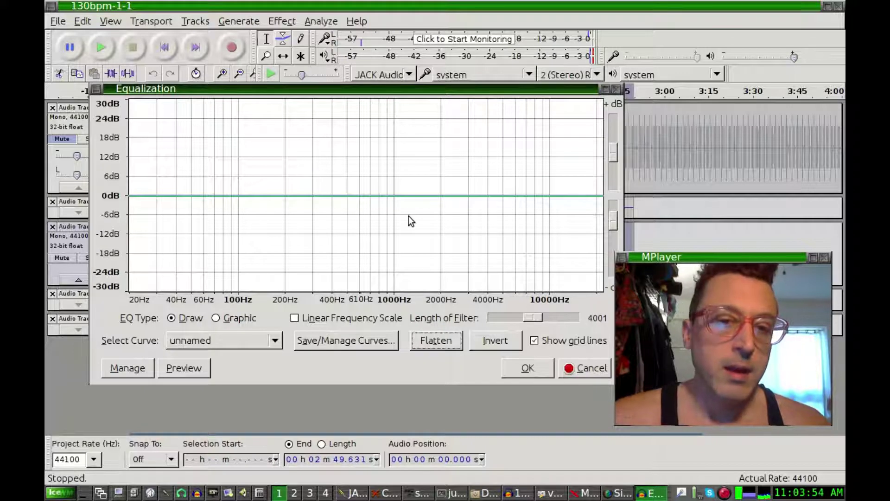
Step: Draw a dip of about -6 dB near 400 Hz, spanning about 300 to 700 Hz on the curve
{"action": "left_click", "coordinate": [314, 194]}
{"action": "left_click", "coordinate": [350, 196]}
{"action": "left_click", "coordinate": [332, 195]}
{"action": "left_click_drag", "start_coordinate": [327, 206], "coordinate": [309, 195]}
{"action": "left_click", "coordinate": [312, 196]}
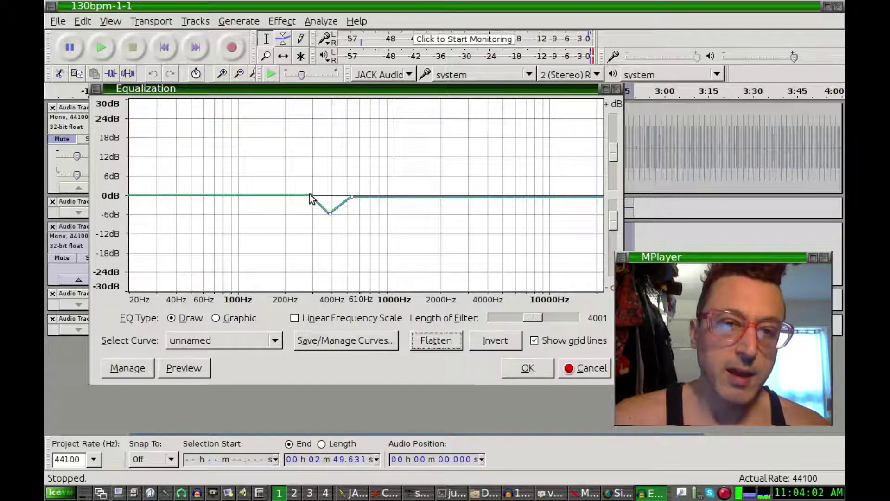
{"action": "left_click_drag", "start_coordinate": [354, 196], "coordinate": [372, 194]}
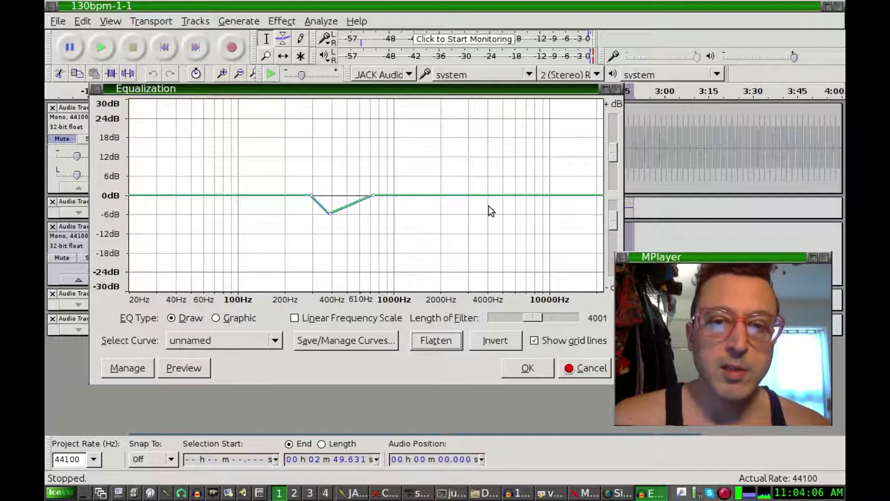
Step: Add a boost of about 6 dB near 4000 Hz to the equalization curve and preview it
{"action": "left_click", "coordinate": [525, 195]}
{"action": "left_click_drag", "start_coordinate": [503, 193], "coordinate": [503, 177]}
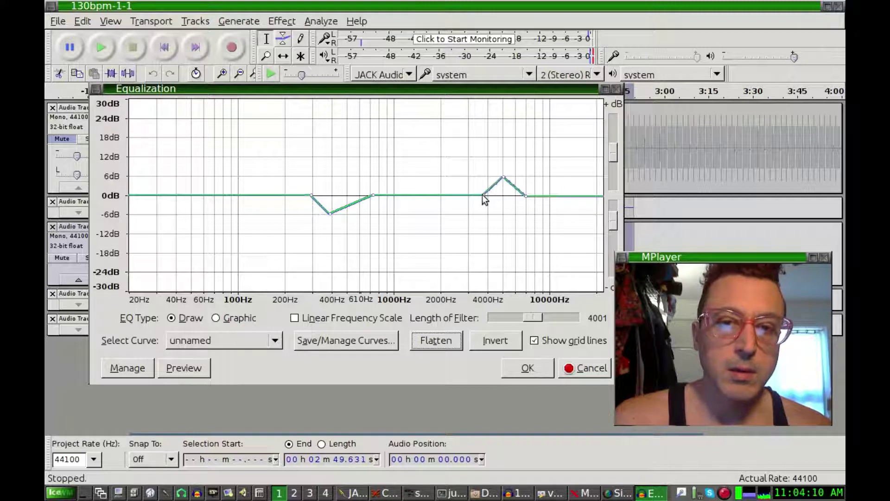
{"action": "left_click_drag", "start_coordinate": [482, 193], "coordinate": [461, 193]}
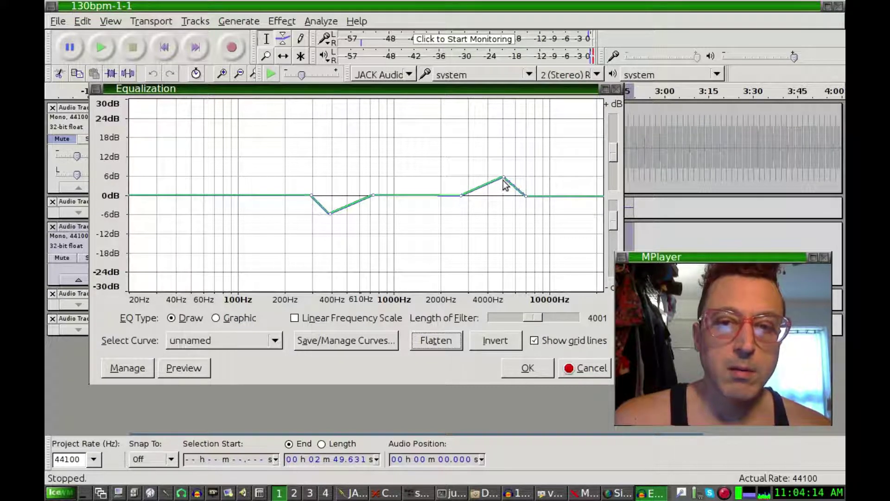
{"action": "left_click_drag", "start_coordinate": [491, 174], "coordinate": [488, 174]}
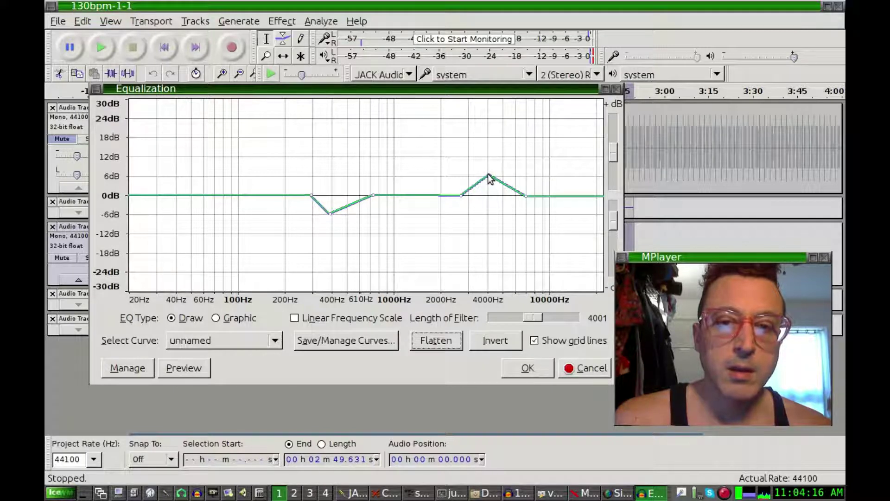
{"action": "left_click", "coordinate": [191, 371]}
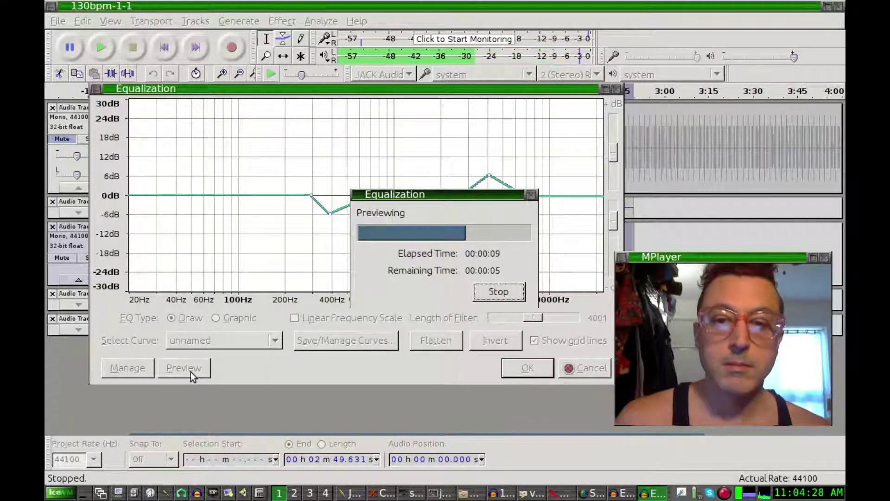
{"action": "left_click", "coordinate": [508, 291]}
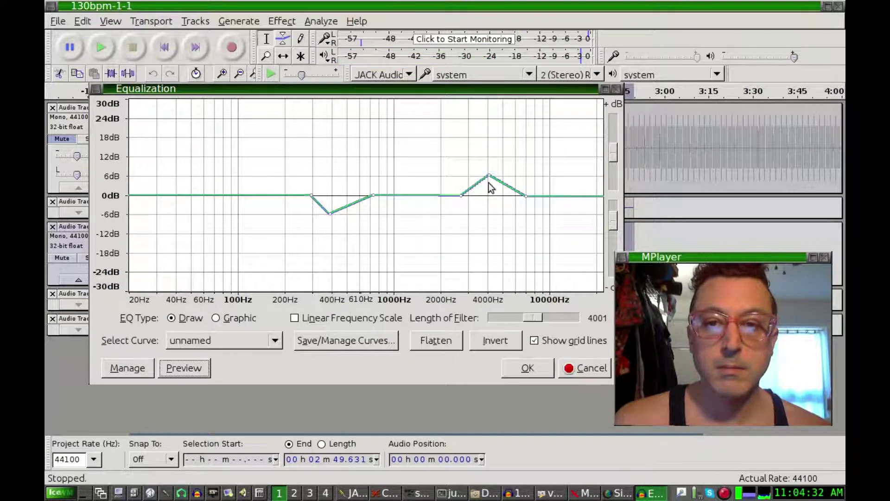
Step: Shift the boost's peak to about 5000 Hz and the dip to about 500 Hz, and preview the curve
{"action": "left_click_drag", "start_coordinate": [527, 196], "coordinate": [538, 197]}
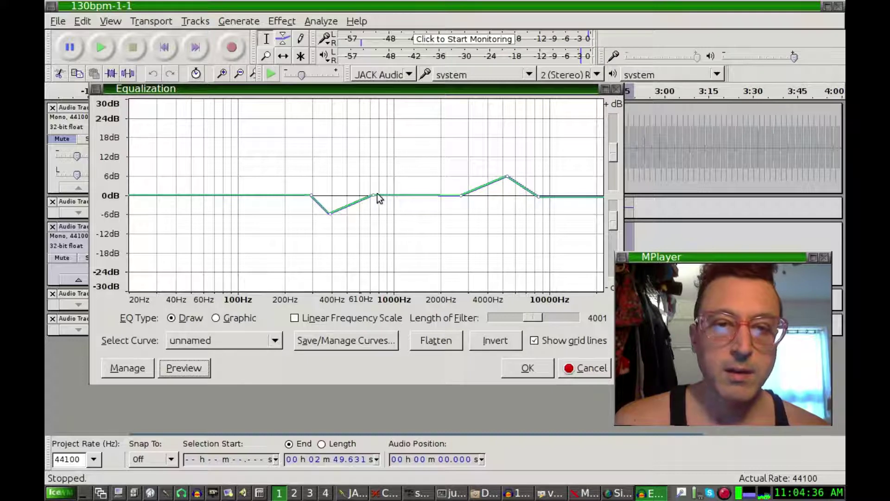
{"action": "left_click_drag", "start_coordinate": [329, 214], "coordinate": [349, 214]}
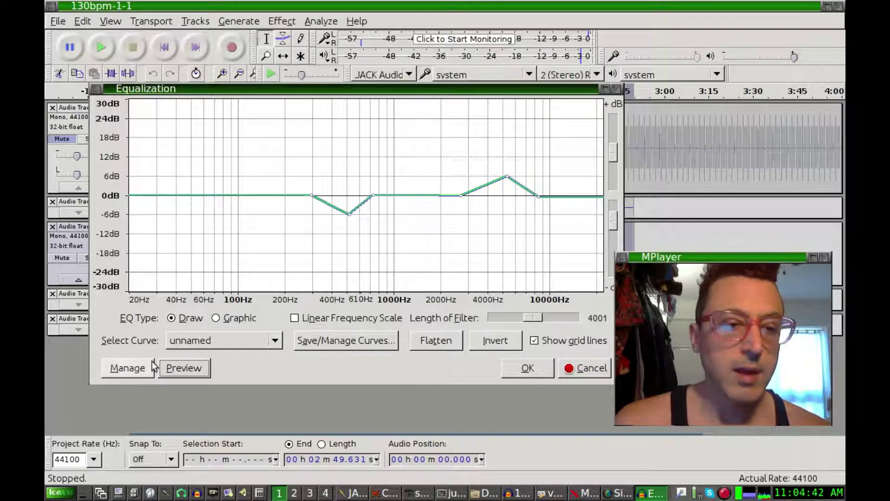
{"action": "left_click", "coordinate": [170, 365]}
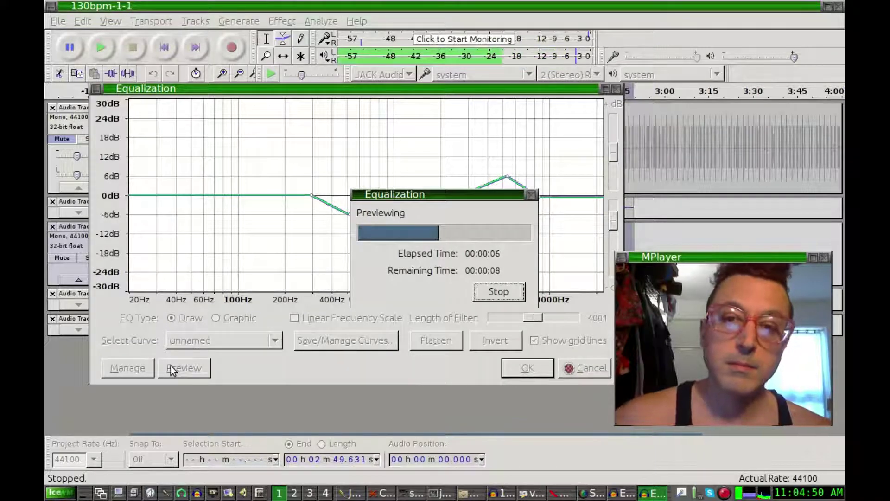
{"action": "left_click", "coordinate": [497, 293]}
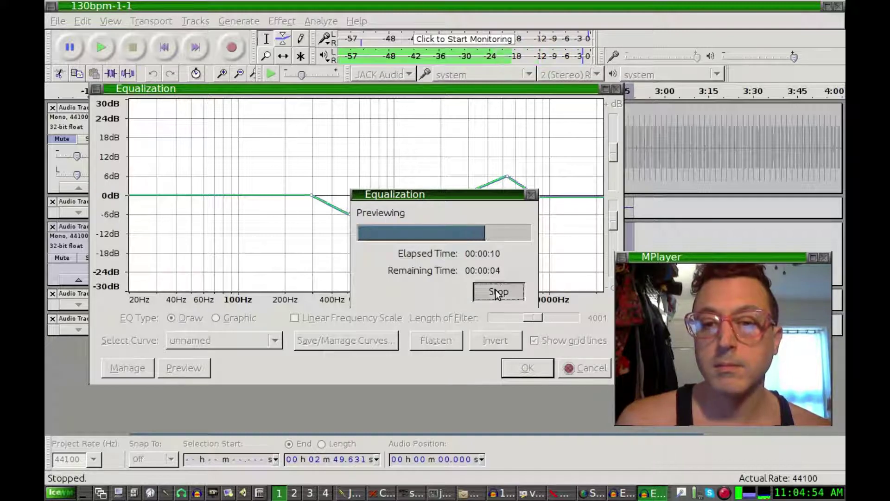
Step: Move the -6 dB dip down to about 220 Hz, spanning about 150 to 300 Hz
{"action": "left_click_drag", "start_coordinate": [348, 213], "coordinate": [269, 197]}
{"action": "left_click_drag", "start_coordinate": [311, 216], "coordinate": [292, 214]}
{"action": "left_click_drag", "start_coordinate": [373, 196], "coordinate": [316, 195]}
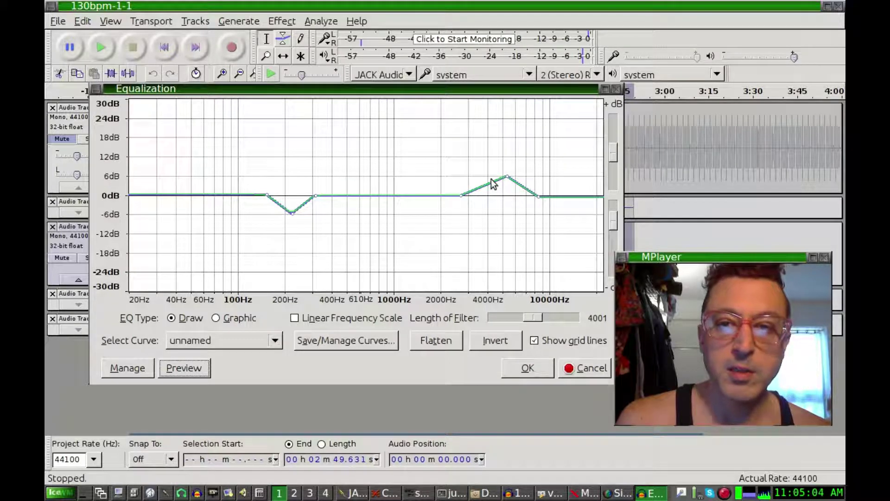
Step: Replace the high boost with one of about 5 dB near 1800 Hz and preview the curve
{"action": "left_click_drag", "start_coordinate": [501, 191], "coordinate": [478, 195]}
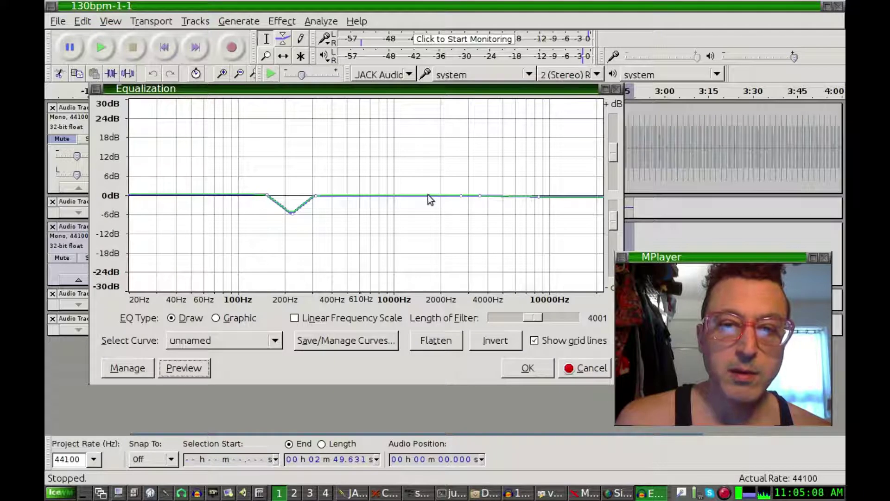
{"action": "mouse_move", "coordinate": [429, 195]}
{"action": "left_mouse_down"}
{"action": "mouse_move", "coordinate": [408, 197]}
{"action": "mouse_move", "coordinate": [435, 181]}
{"action": "left_mouse_up"}
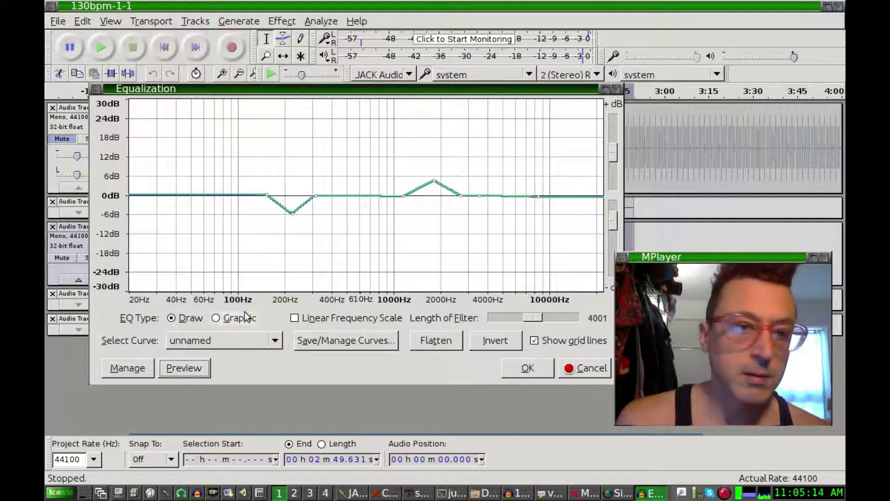
{"action": "left_click", "coordinate": [183, 367]}
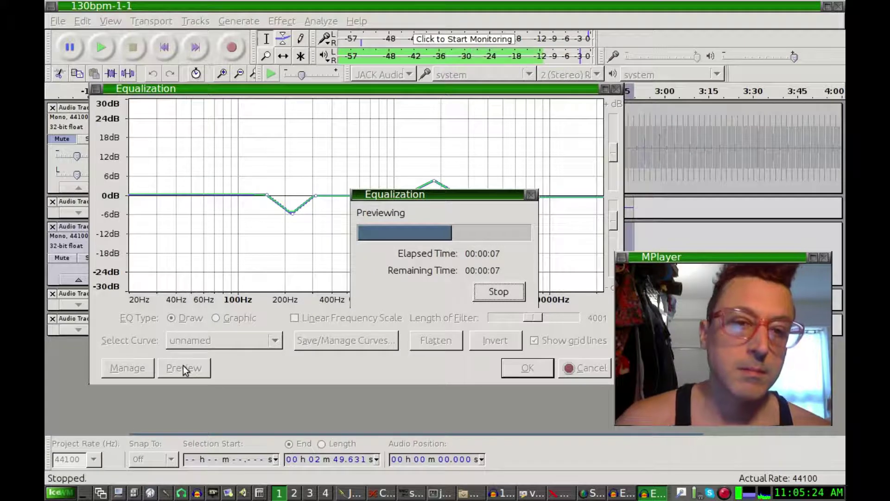
{"action": "left_click", "coordinate": [499, 292]}
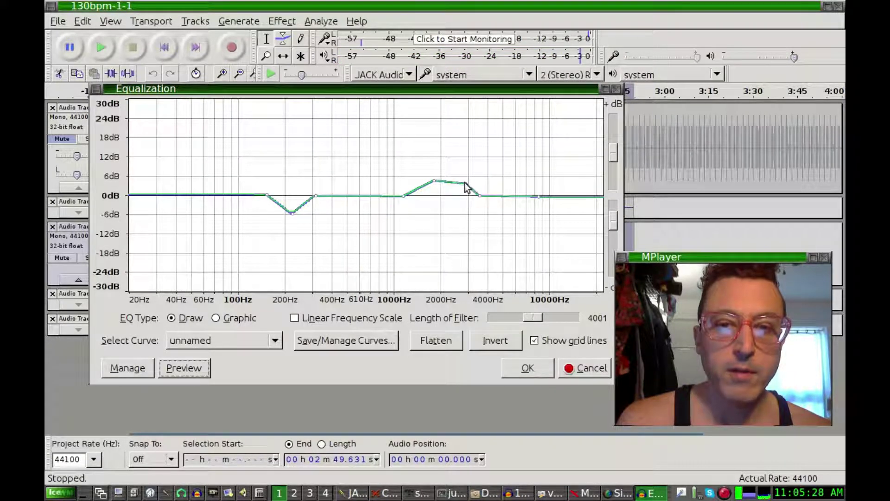
Step: Widen the boost into a rounded peak of about 5 dB near 3000 Hz, ending at about 8000 Hz, and preview it
{"action": "left_click_drag", "start_coordinate": [433, 180], "coordinate": [479, 181]}
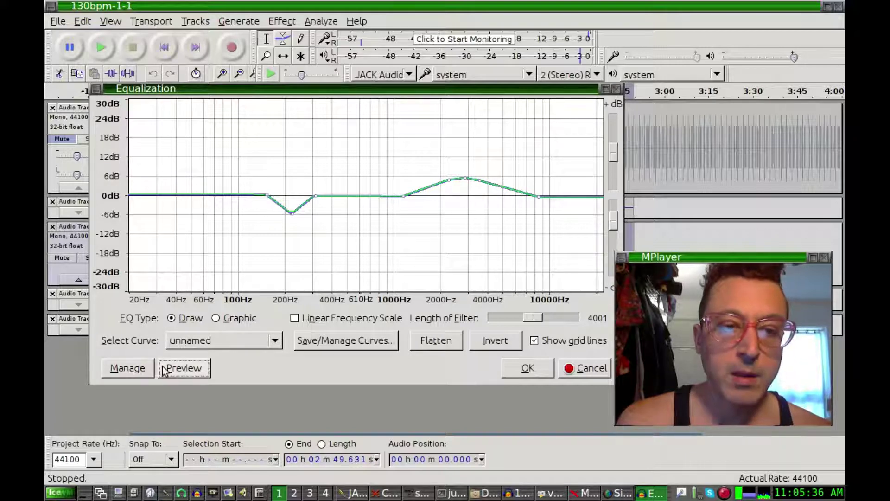
{"action": "left_click", "coordinate": [181, 369]}
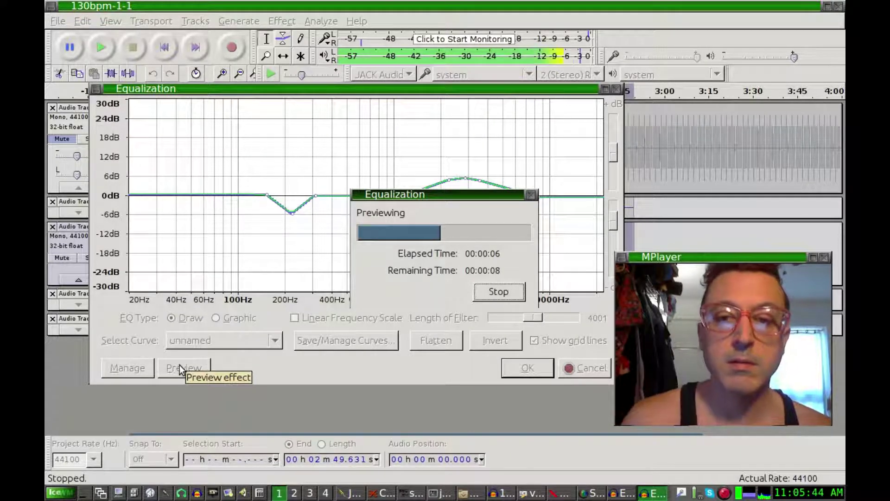
{"action": "left_click", "coordinate": [489, 291]}
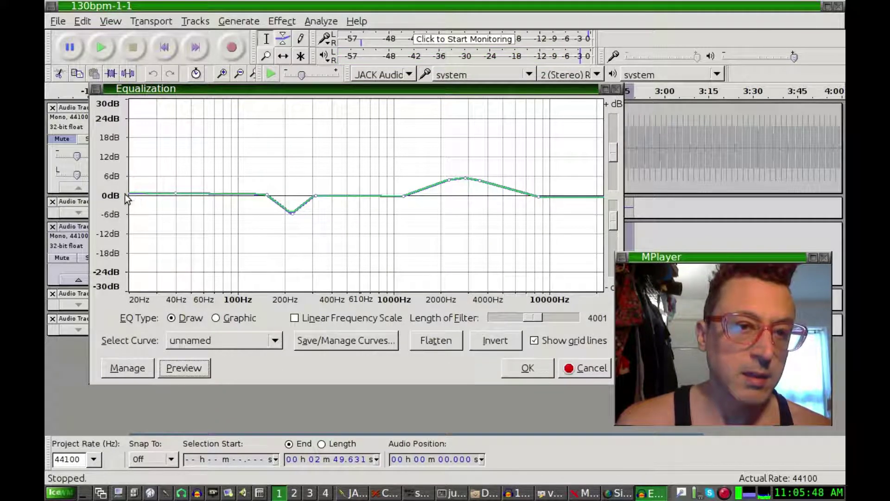
Step: Add a steep rolloff below about 60 Hz, and apply the previewed equalization to the third track
{"action": "left_click", "coordinate": [137, 292]}
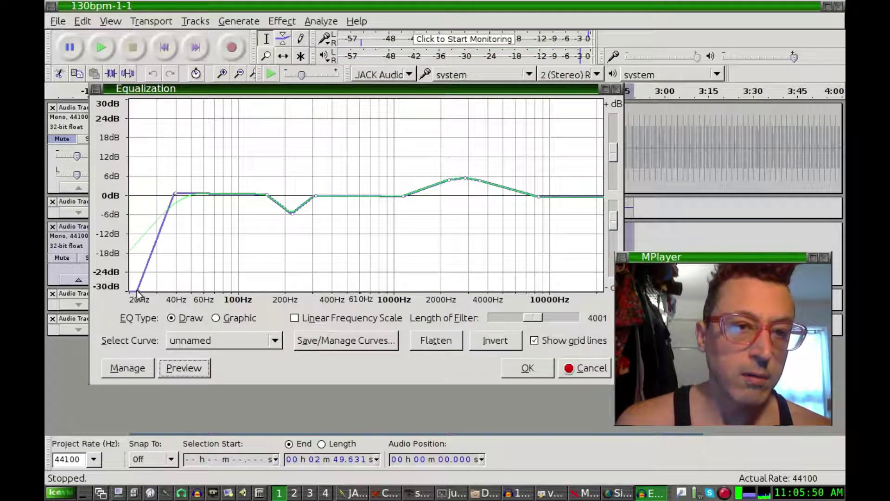
{"action": "left_click_drag", "start_coordinate": [174, 194], "coordinate": [199, 196]}
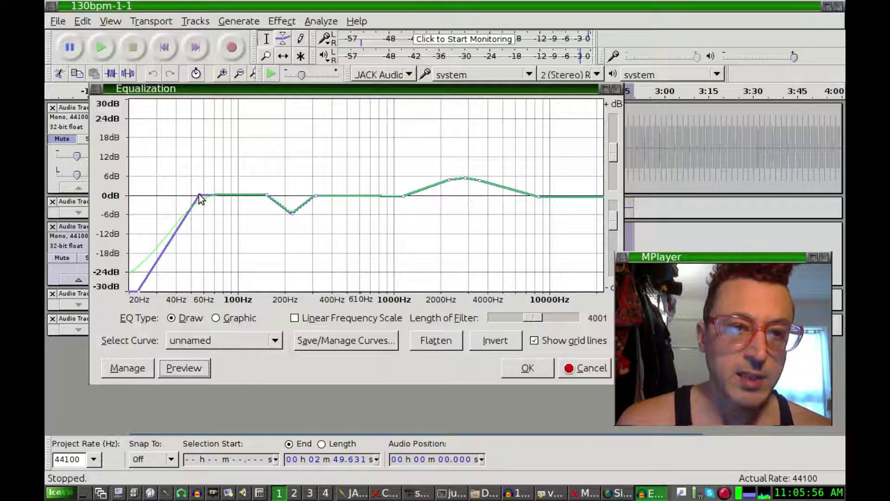
{"action": "left_click", "coordinate": [199, 369]}
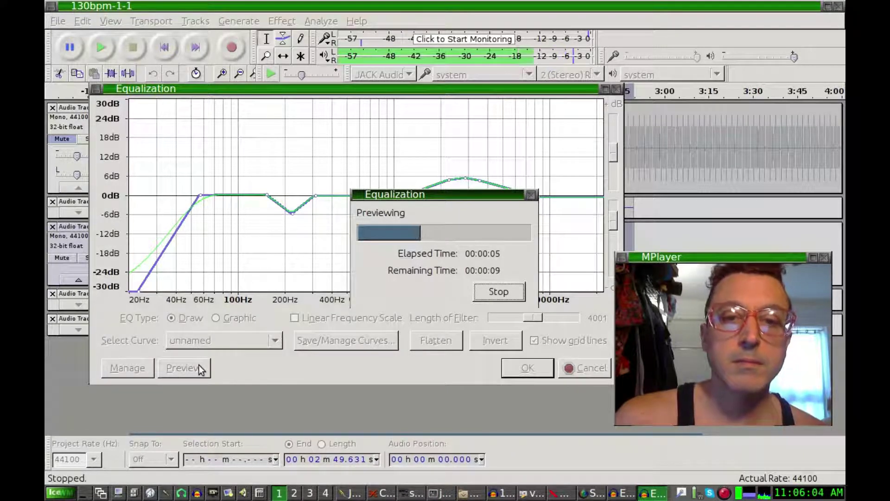
{"action": "left_click", "coordinate": [500, 294]}
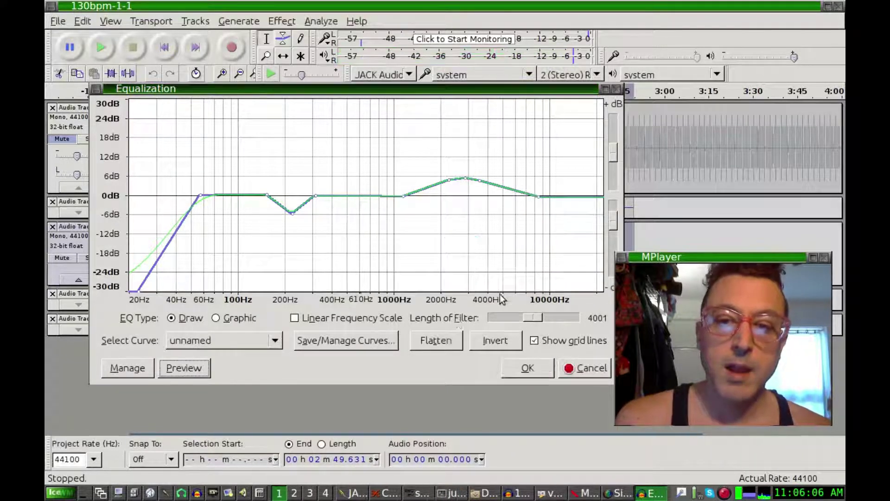
{"action": "left_click", "coordinate": [536, 369]}
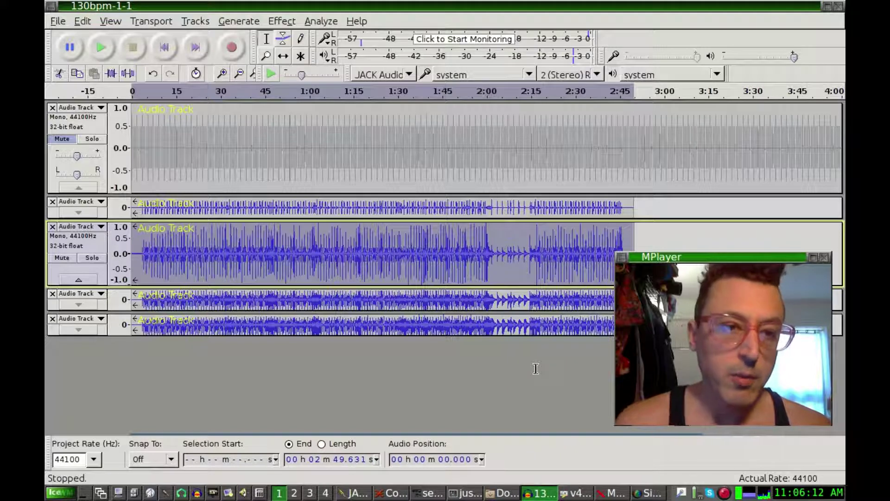
Step: Play the equalized drum mix twice from near its beginning, stopping playback each time
{"action": "left_click", "coordinate": [145, 90]}
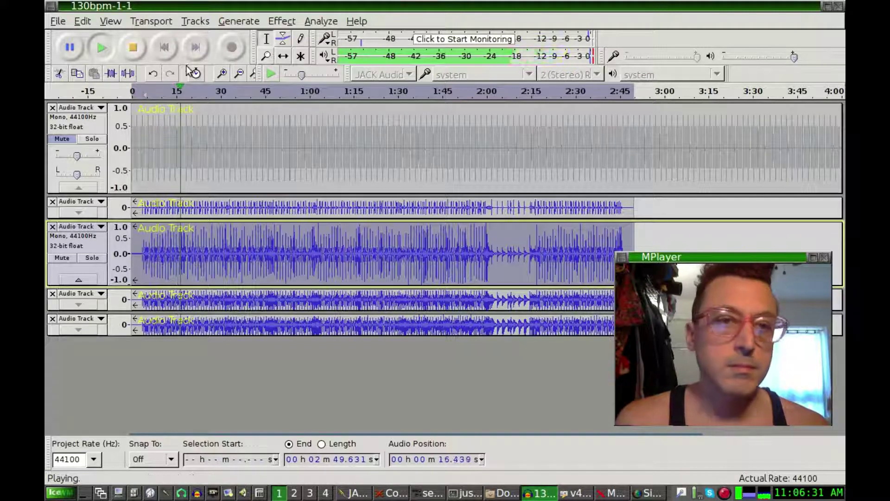
{"action": "left_click", "coordinate": [135, 47]}
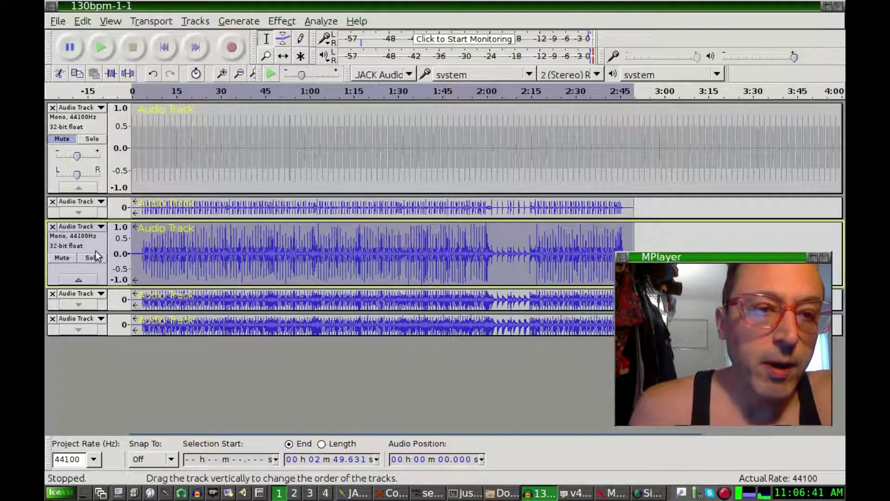
{"action": "left_click", "coordinate": [141, 91]}
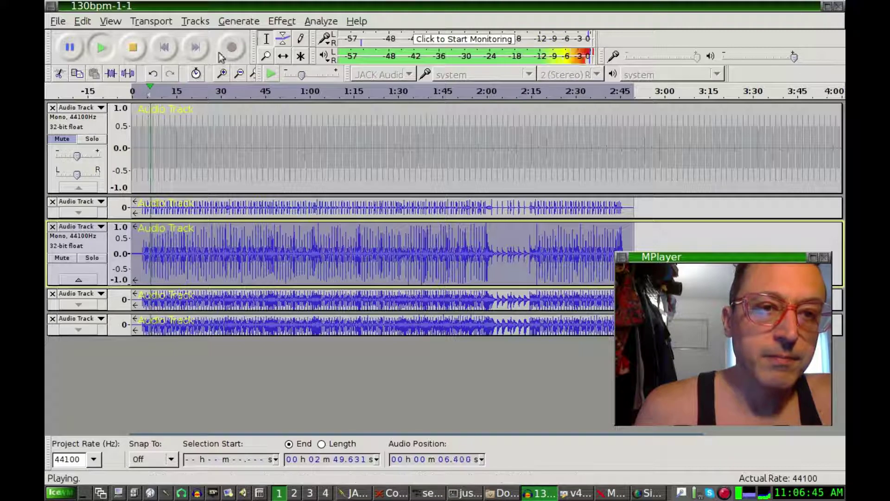
{"action": "left_click", "coordinate": [133, 49]}
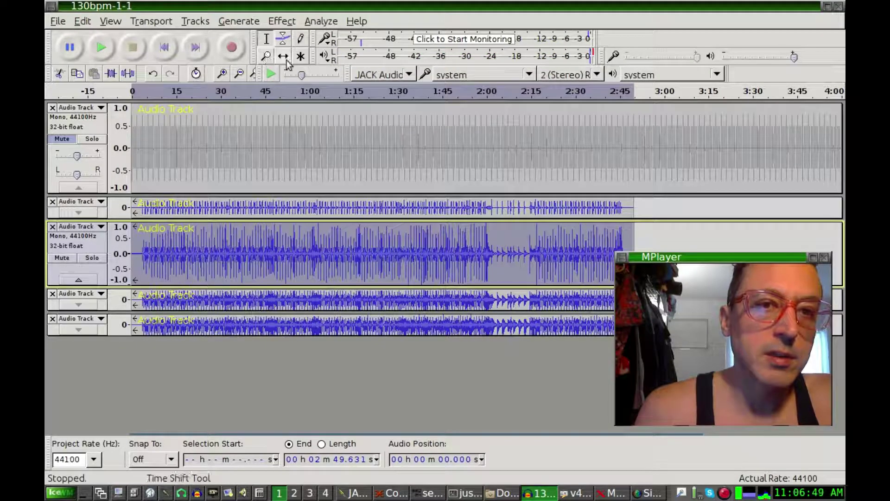
Step: Unmute the click track and play the mix from about 3 seconds to hear it against the drums
{"action": "left_click", "coordinate": [96, 124]}
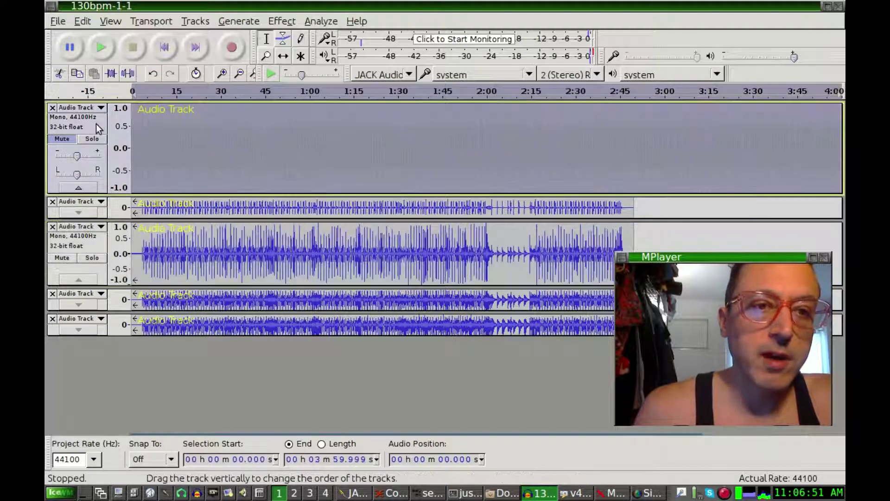
{"action": "left_click", "coordinate": [66, 139]}
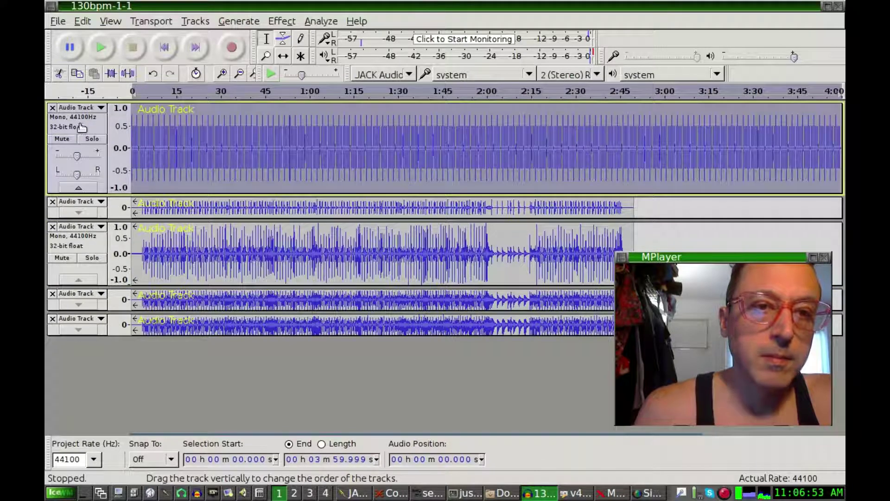
{"action": "left_click", "coordinate": [142, 92]}
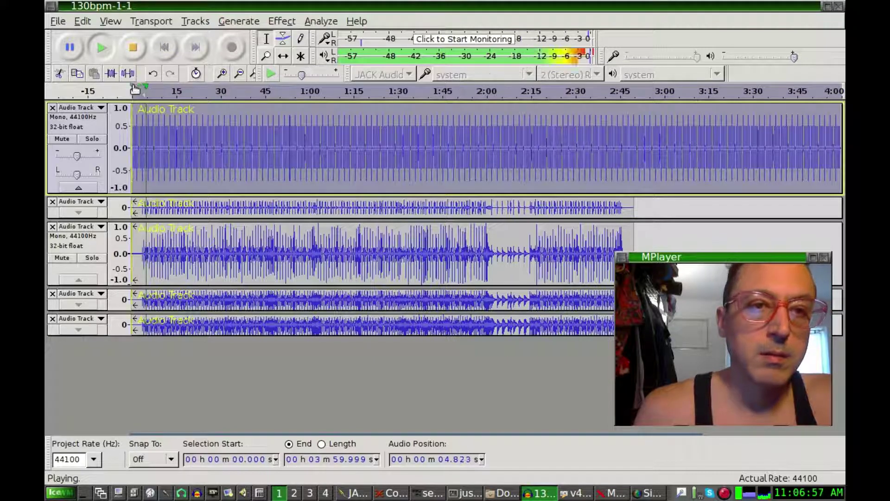
{"action": "left_click", "coordinate": [135, 48]}
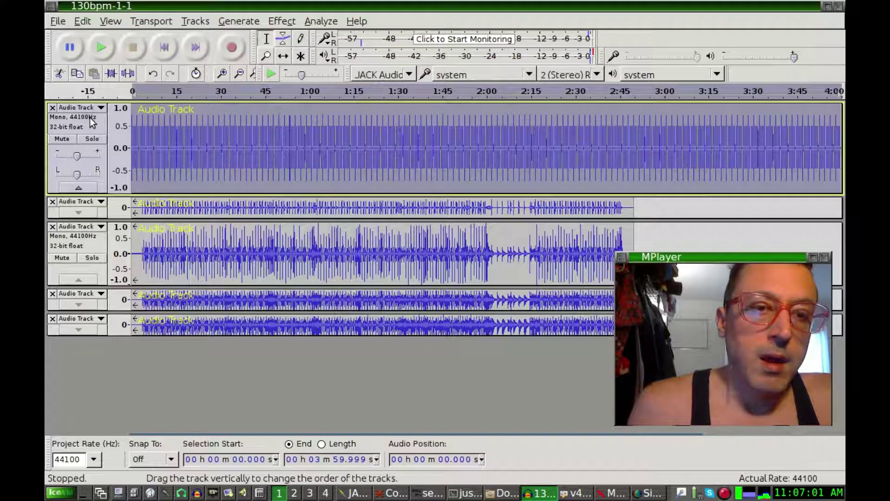
Step: Generate beat labels from the click track with Beat Finder at a threshold of 65 percent, and place the label track directly below it
{"action": "left_click", "coordinate": [313, 23]}
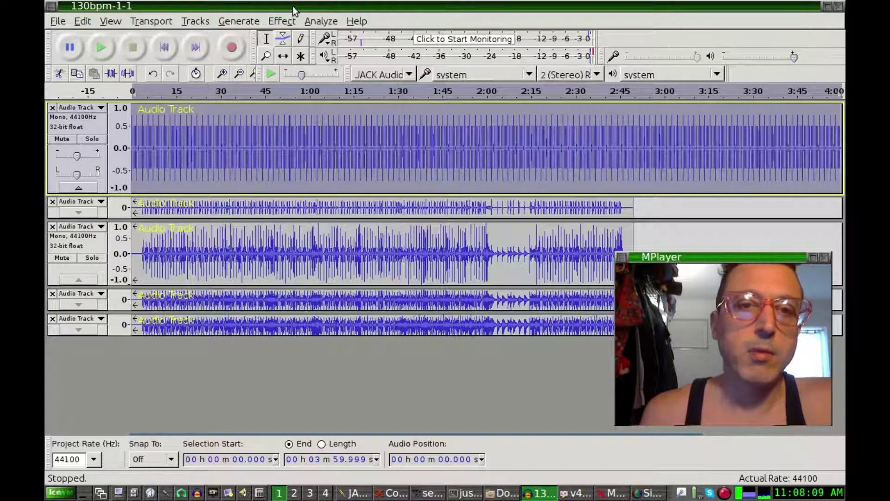
{"action": "left_click", "coordinate": [328, 23]}
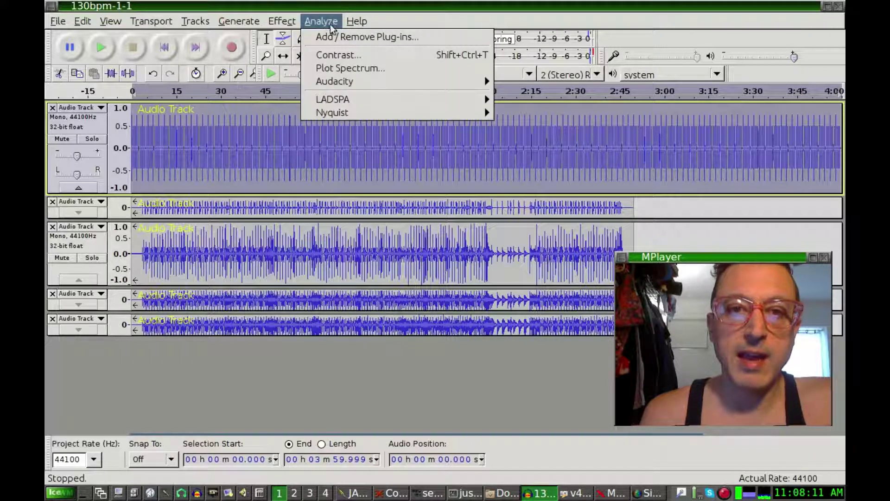
{"action": "mouse_move", "coordinate": [358, 113]}
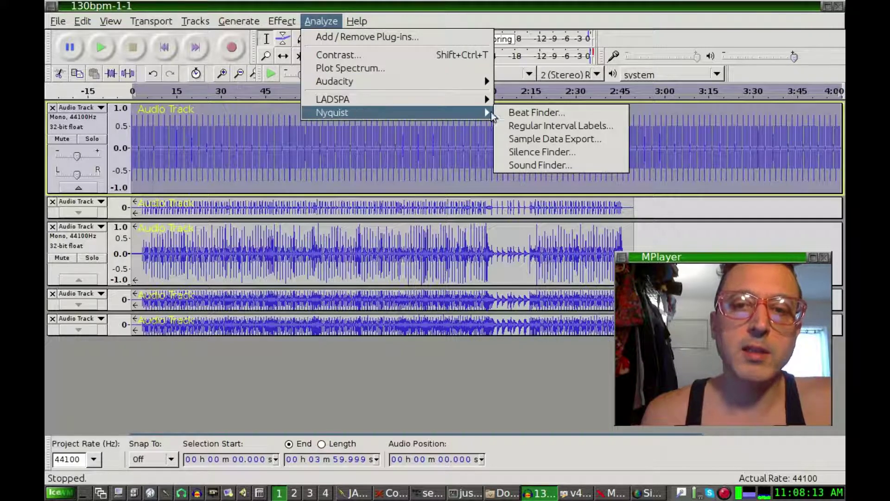
{"action": "left_click", "coordinate": [527, 112]}
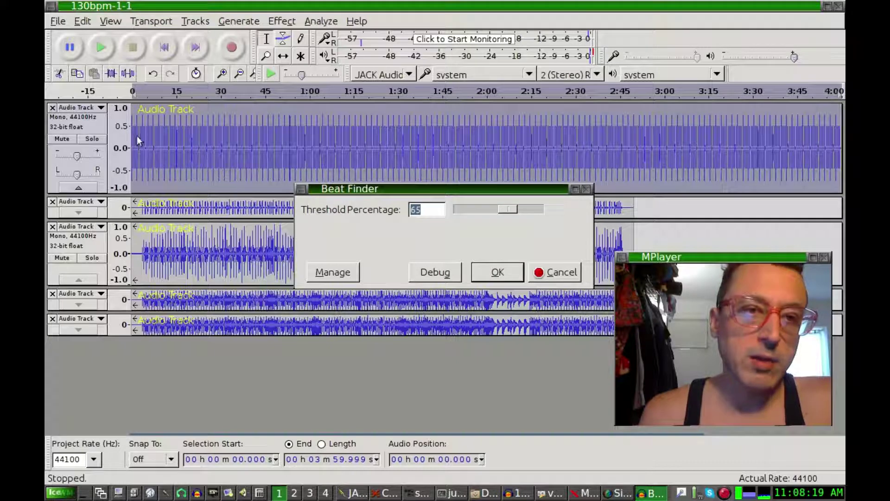
{"action": "left_click", "coordinate": [485, 274]}
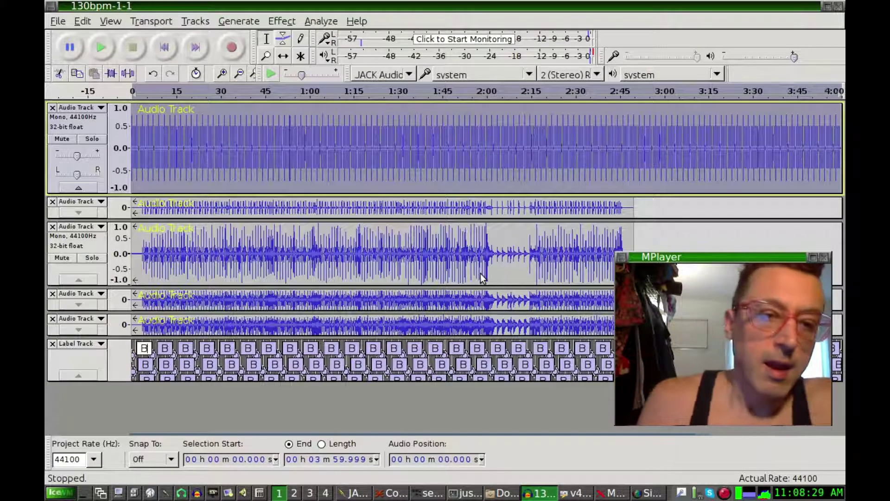
{"action": "left_click_drag", "start_coordinate": [89, 367], "coordinate": [90, 209]}
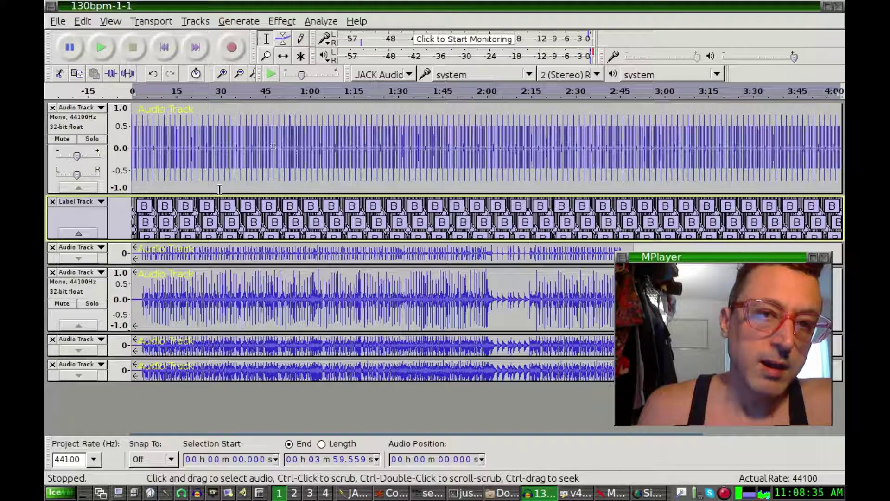
Step: Shift the beat labels slightly earlier so the first one lines up with the first click at 0 seconds
{"action": "left_click", "coordinate": [224, 76]}
{"action": "left_click", "coordinate": [225, 75]}
{"action": "left_click", "coordinate": [225, 76]}
{"action": "left_click", "coordinate": [226, 76]}
{"action": "left_click", "coordinate": [227, 76]}
{"action": "left_click", "coordinate": [226, 76]}
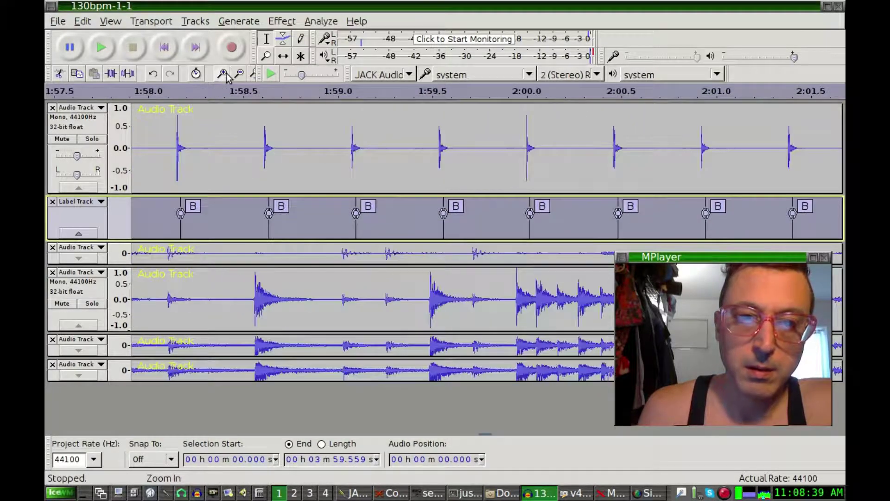
{"action": "left_click", "coordinate": [224, 74]}
{"action": "left_click", "coordinate": [227, 75]}
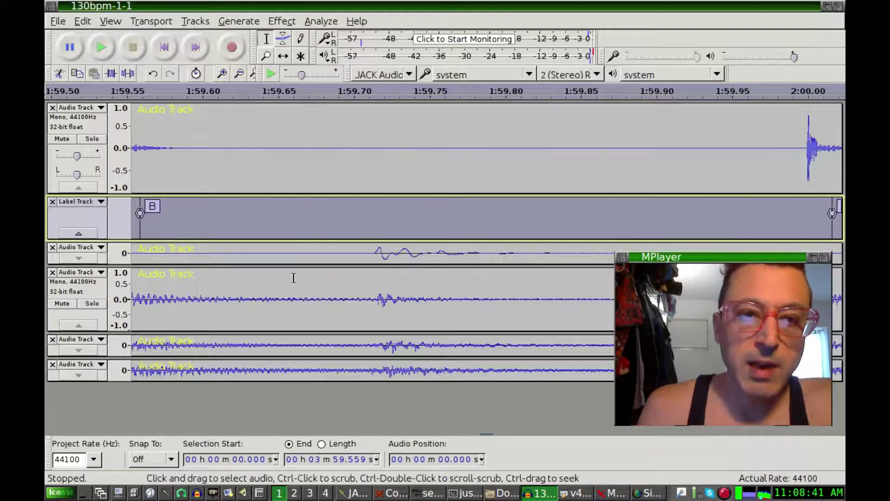
{"action": "left_click", "coordinate": [162, 48]}
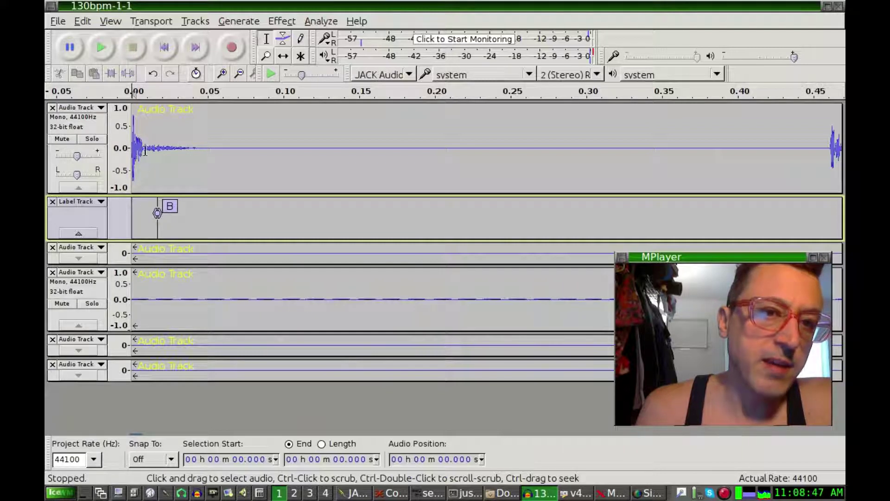
{"action": "left_click", "coordinate": [283, 56]}
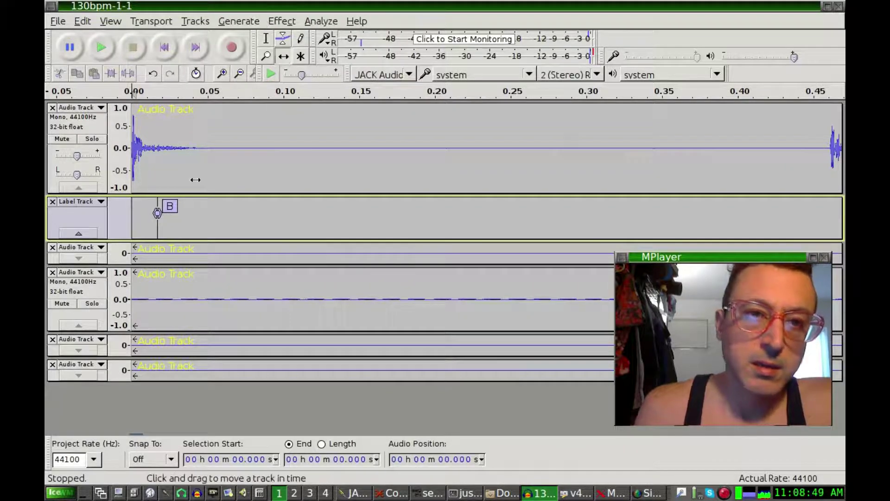
{"action": "left_click_drag", "start_coordinate": [226, 214], "coordinate": [200, 218]}
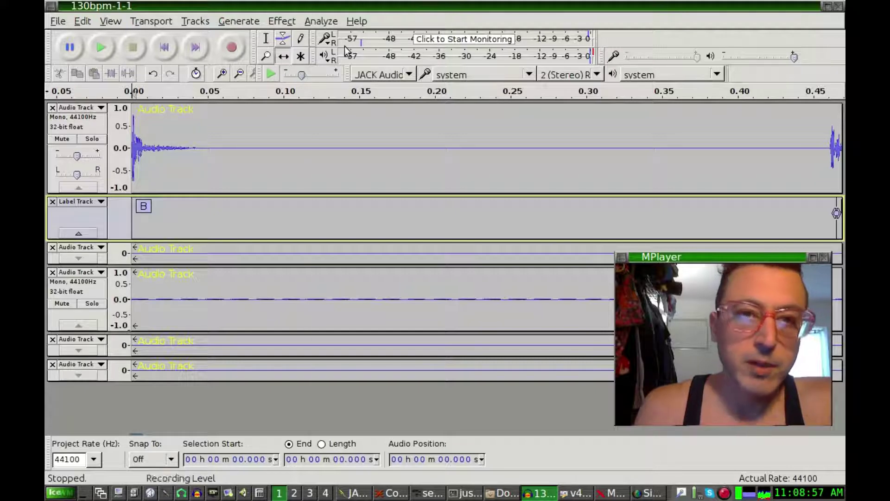
Step: Save the project and play the click, labels and drums from about 3 seconds
{"action": "left_click", "coordinate": [241, 77]}
{"action": "left_click", "coordinate": [241, 77]}
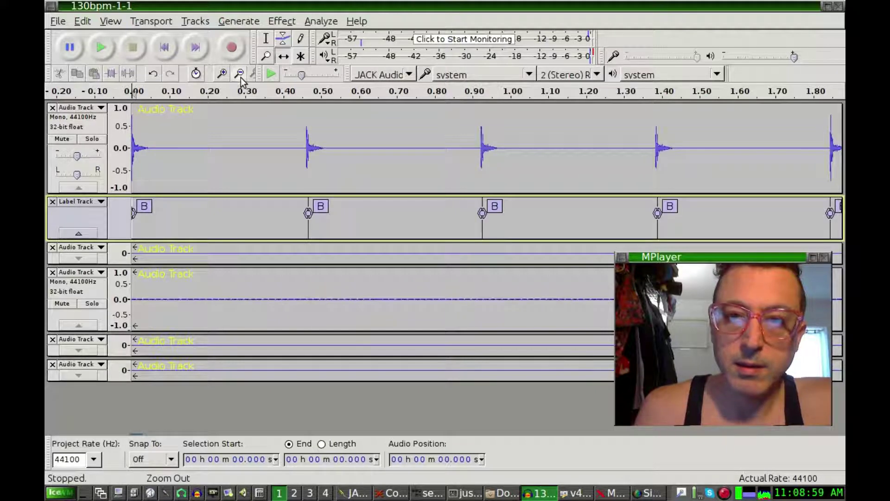
{"action": "left_click", "coordinate": [241, 77]}
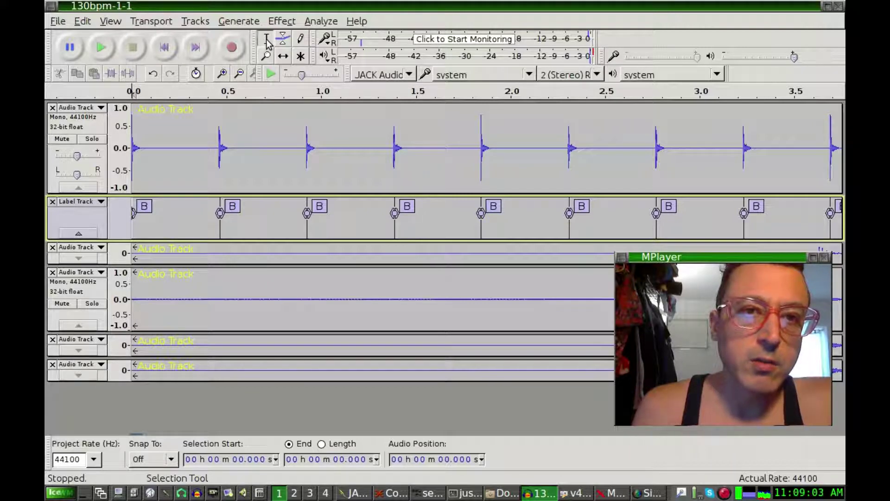
{"action": "left_click", "coordinate": [241, 78]}
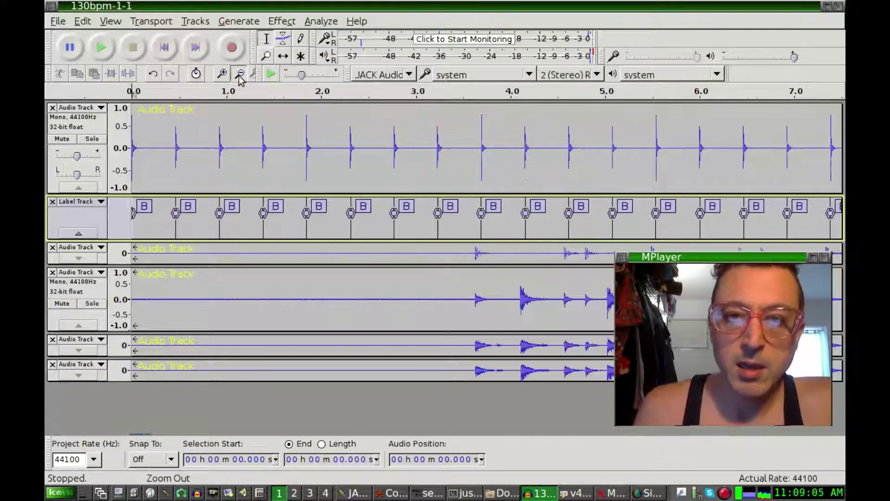
{"action": "left_click", "coordinate": [241, 78]}
{"action": "left_click", "coordinate": [58, 21]}
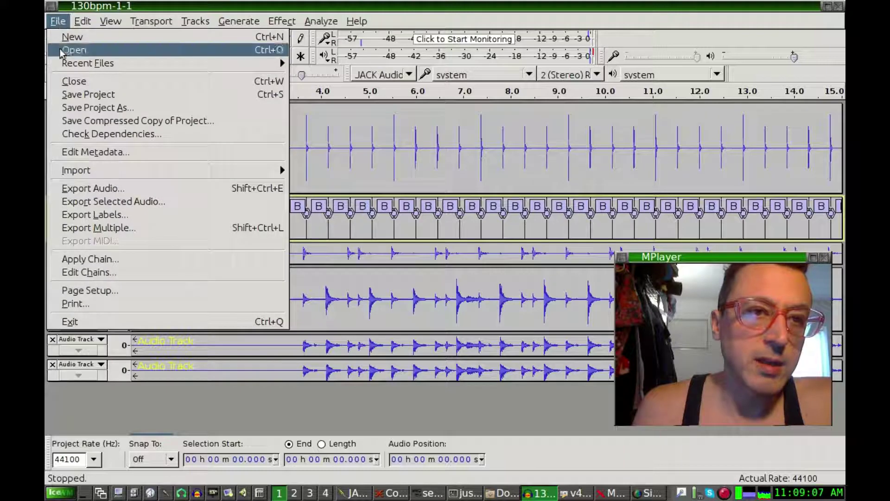
{"action": "left_click", "coordinate": [81, 96]}
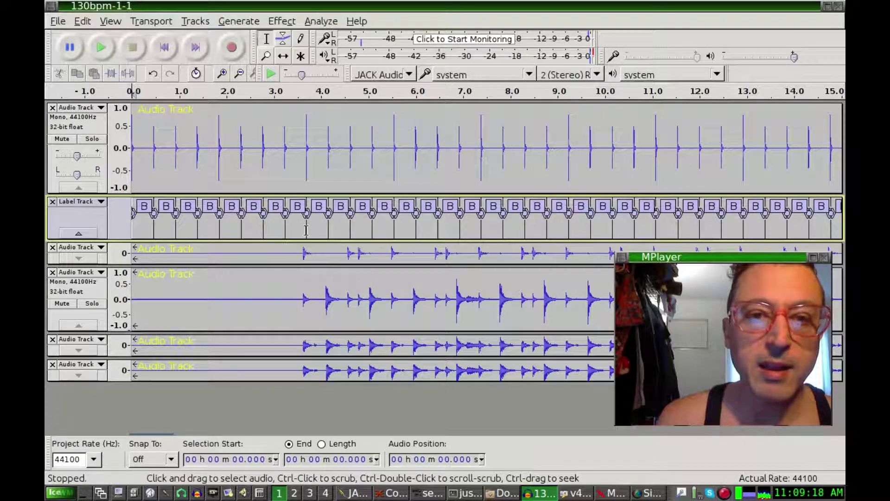
{"action": "left_click", "coordinate": [275, 90]}
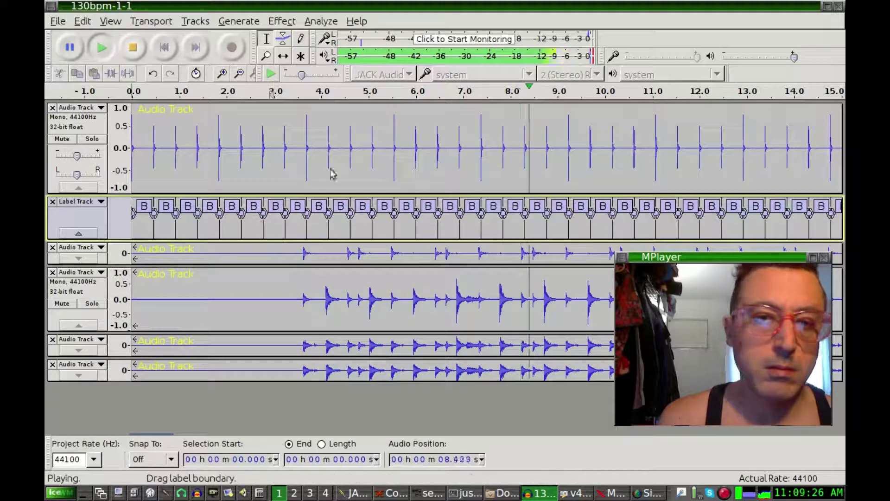
{"action": "left_click", "coordinate": [132, 47]}
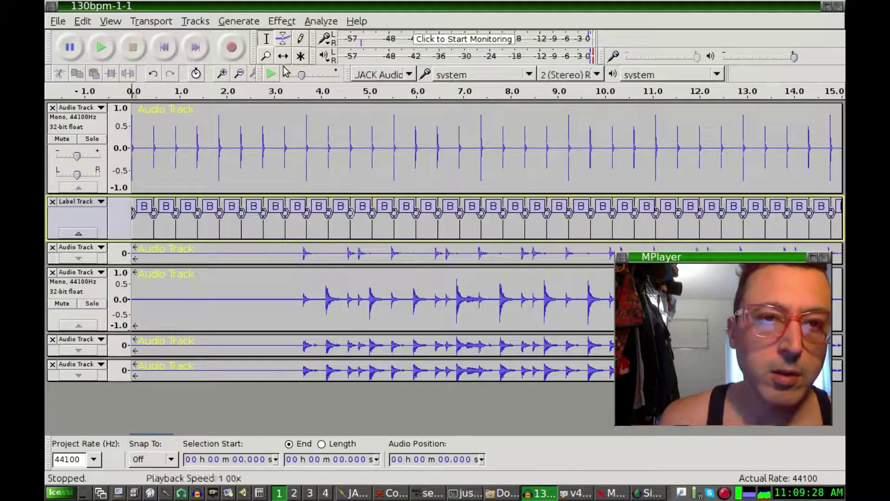
Step: Shift the beat labels in time until they line up with the recorded drum hits, with one on the first hit near 3.6 seconds
{"action": "left_click", "coordinate": [221, 74]}
{"action": "left_click", "coordinate": [222, 74]}
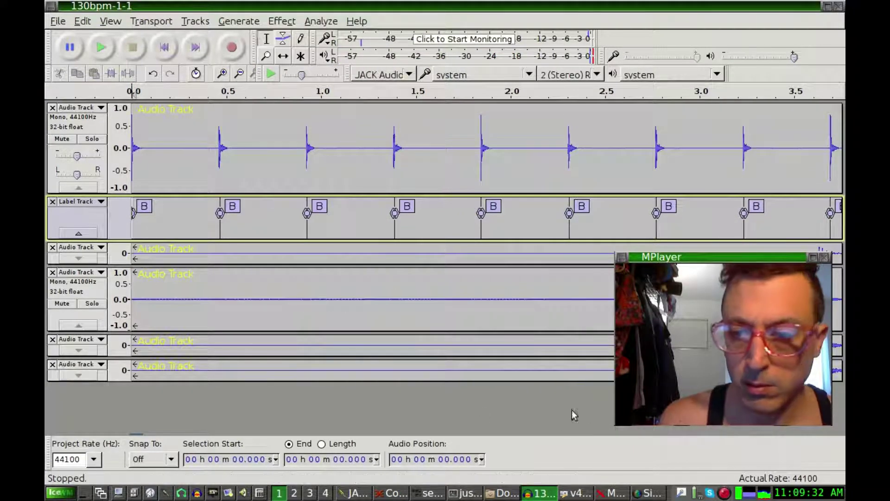
{"action": "left_click_drag", "start_coordinate": [538, 440], "coordinate": [551, 441]}
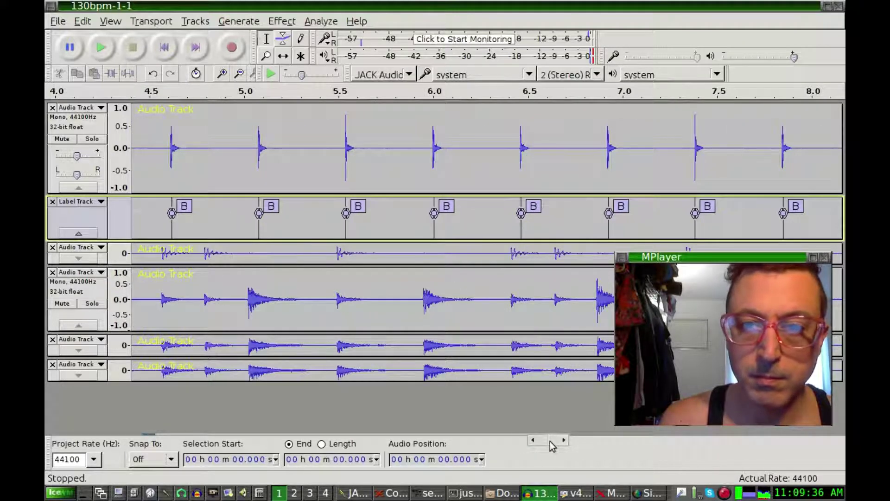
{"action": "left_click_drag", "start_coordinate": [550, 442], "coordinate": [518, 439]}
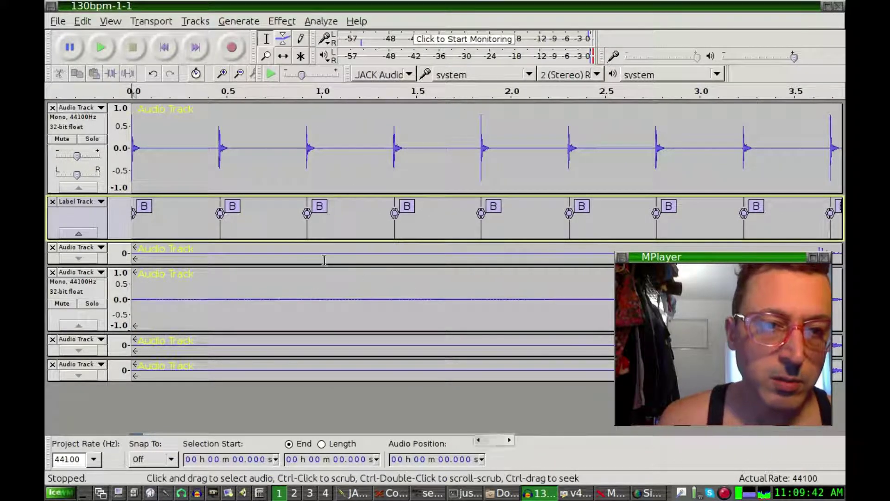
{"action": "left_click", "coordinate": [283, 56]}
{"action": "left_click_drag", "start_coordinate": [267, 228], "coordinate": [273, 228]}
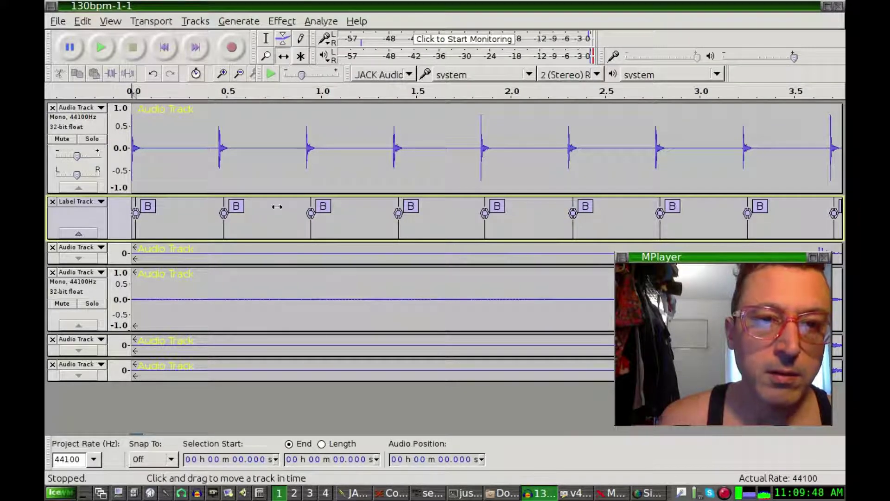
{"action": "left_click", "coordinate": [239, 73]}
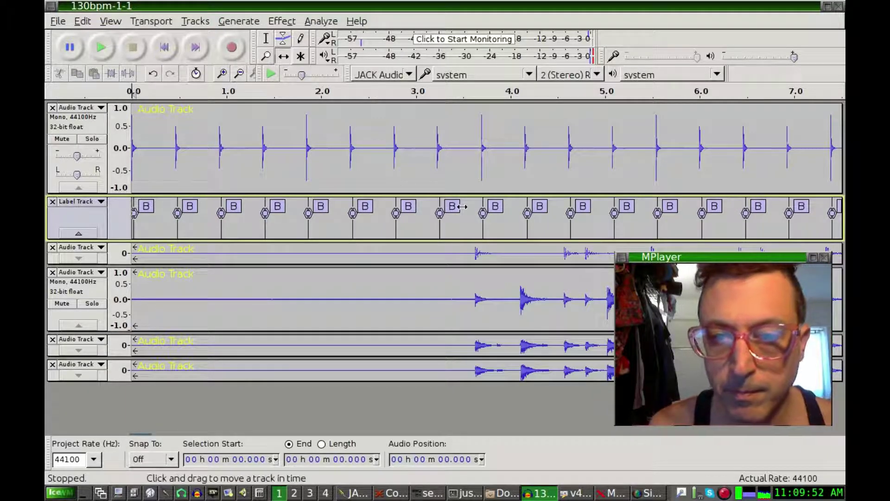
{"action": "left_click_drag", "start_coordinate": [463, 228], "coordinate": [456, 227]}
{"action": "left_click_drag", "start_coordinate": [456, 226], "coordinate": [454, 225]}
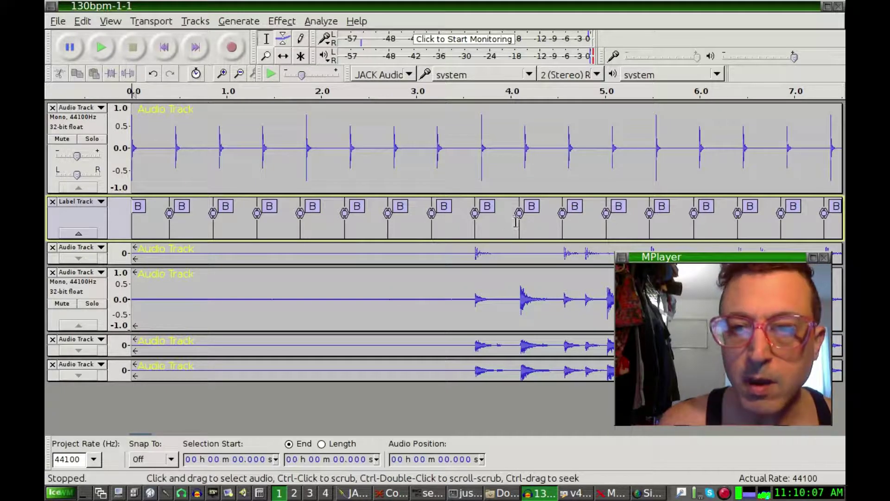
Step: Select the four drum tracks from 3.626 to 6.860 seconds, and close the webcam window covering them
{"action": "left_click_drag", "start_coordinate": [476, 252], "coordinate": [782, 267]}
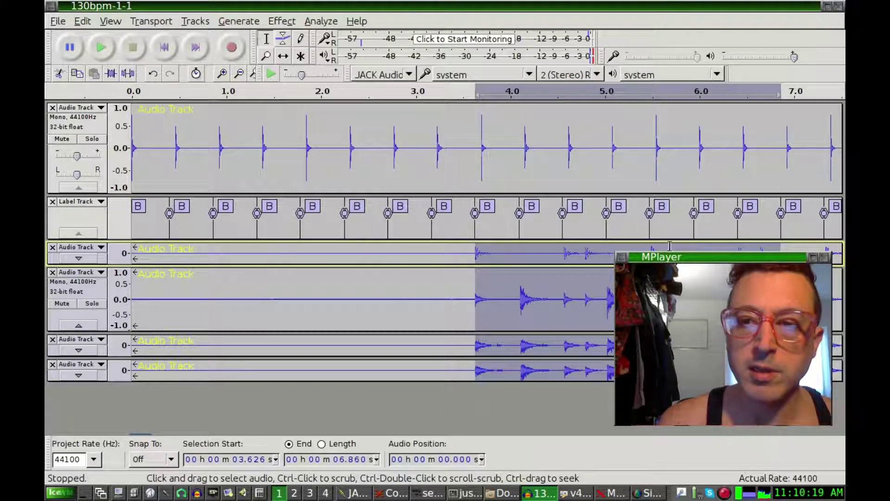
{"action": "left_click_drag", "start_coordinate": [763, 257], "coordinate": [325, 239]}
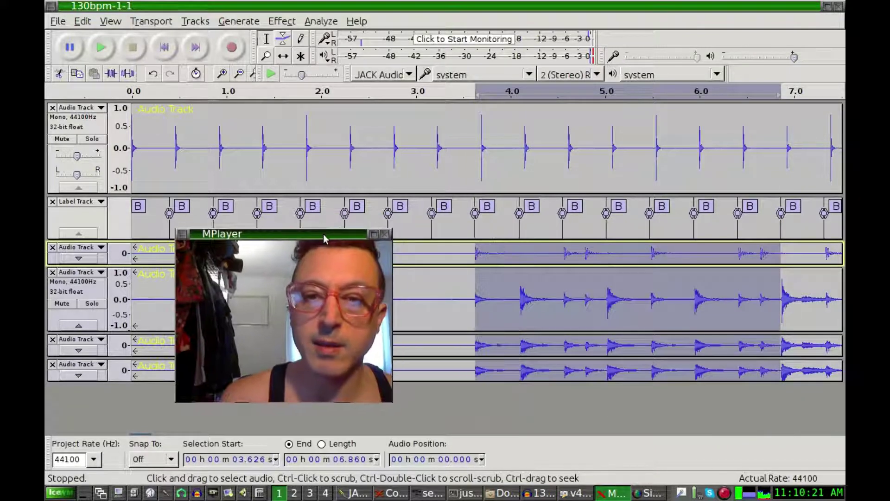
{"action": "left_click", "coordinate": [385, 234]}
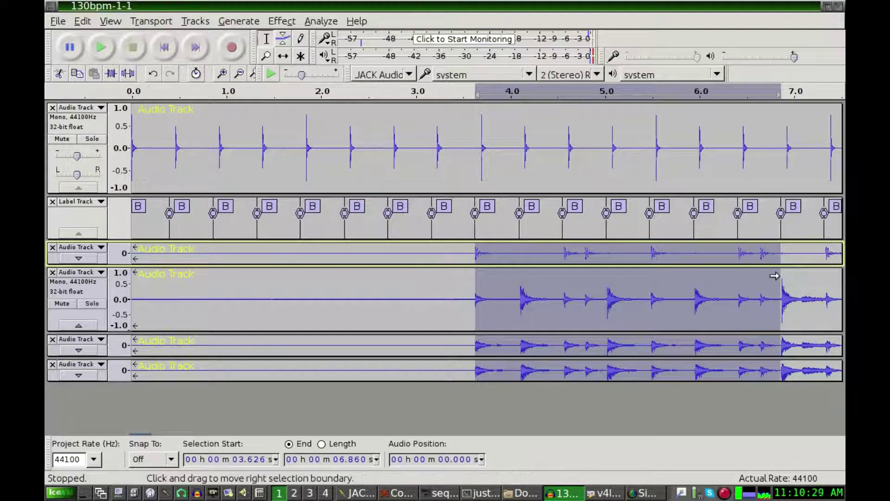
Step: Play the selected drum section from 3.626 to 6.860 seconds as a loop, and stop playback after listening
{"action": "left_click_drag", "start_coordinate": [774, 276], "coordinate": [773, 279]}
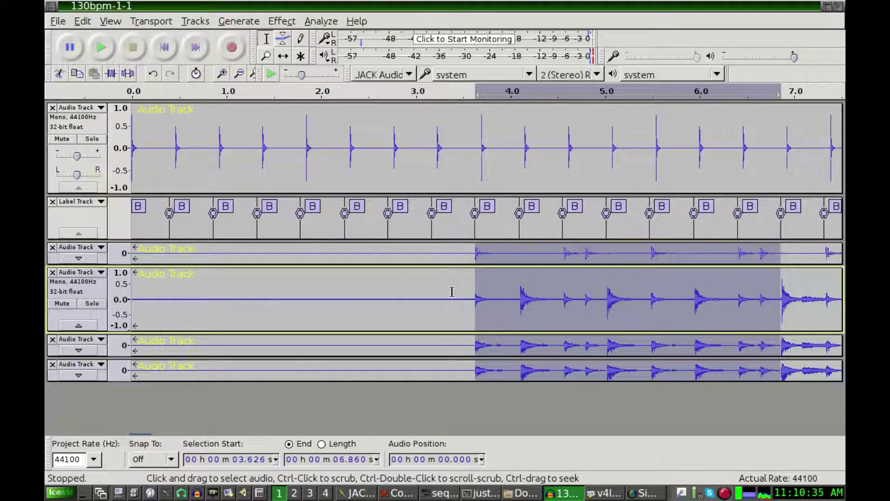
{"action": "key", "text": "shift"}
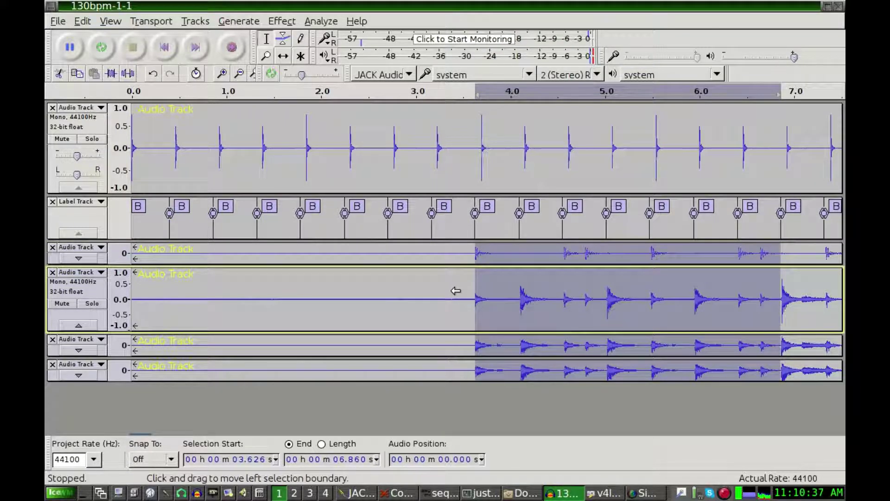
{"action": "key", "text": "shift+space"}
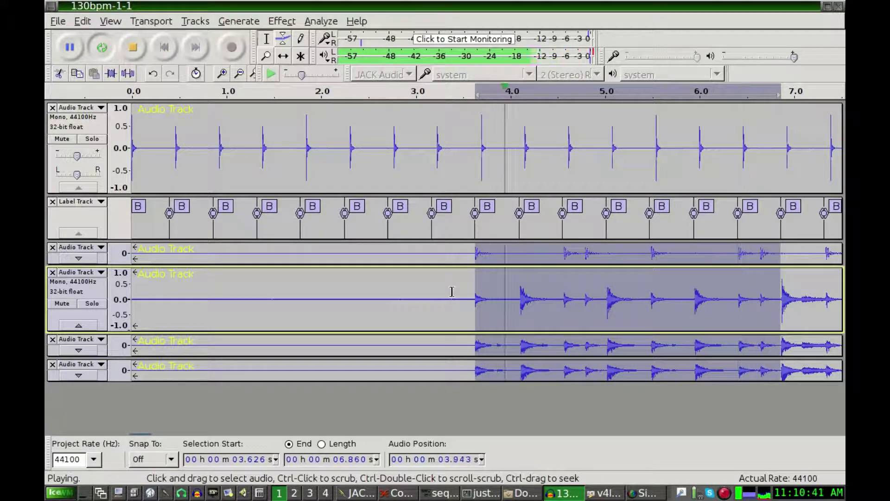
{"action": "key", "text": "space"}
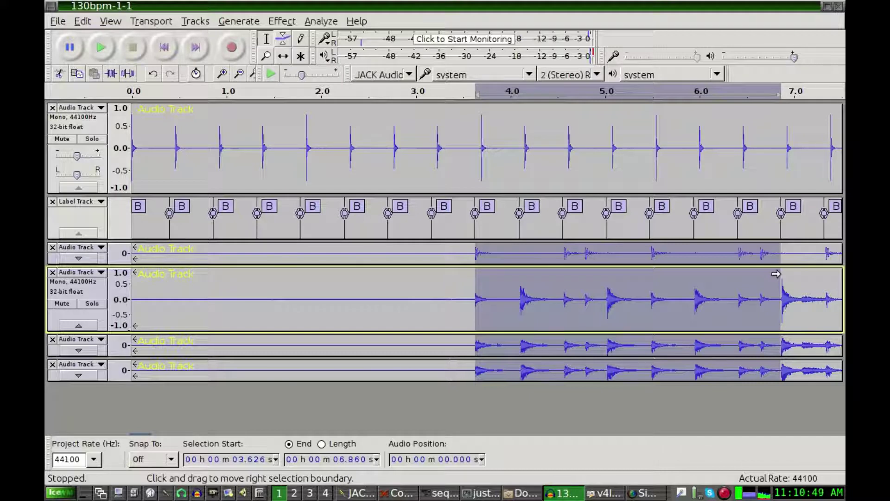
{"action": "key", "text": "space"}
{"action": "key", "text": "space"}
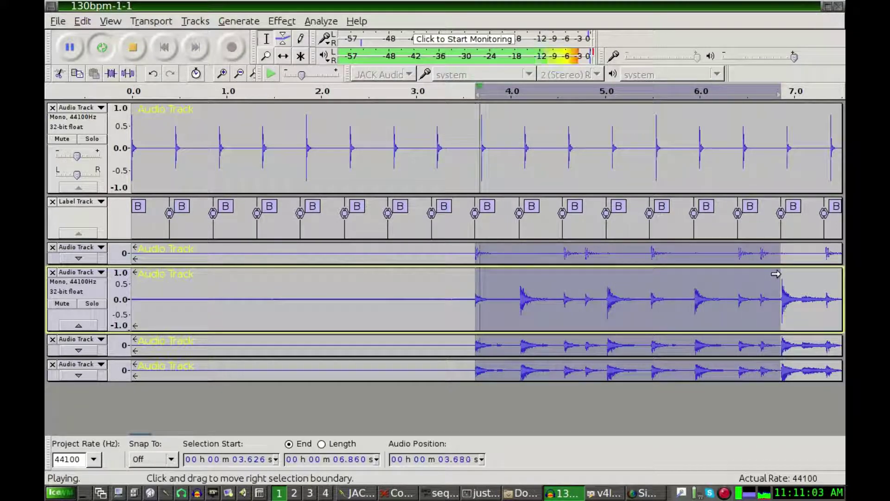
{"action": "key", "text": "space"}
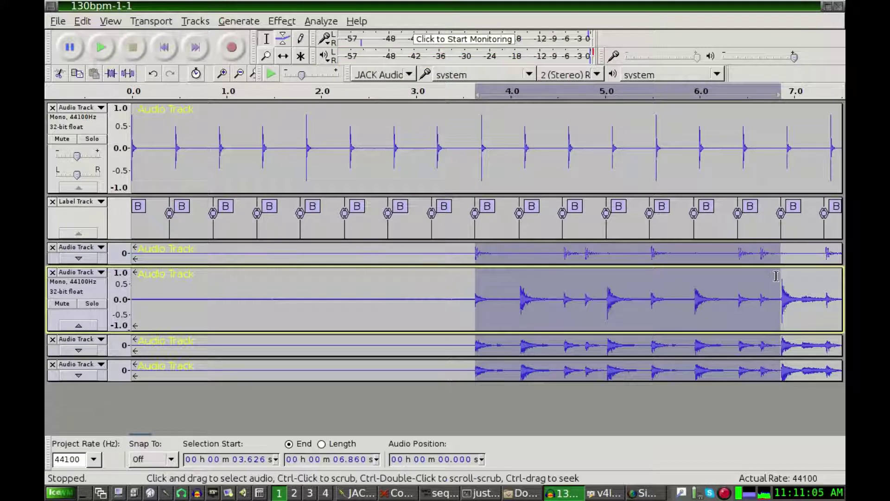
Step: Extend the end of the drum selection to the next beat label at 7.318 seconds and play it as a loop
{"action": "left_click_drag", "start_coordinate": [775, 274], "coordinate": [819, 276]}
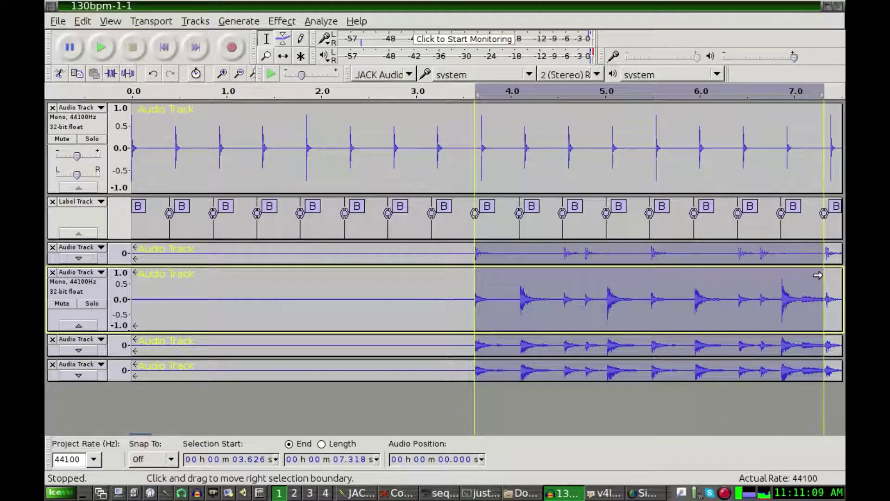
{"action": "key", "text": "shift+space"}
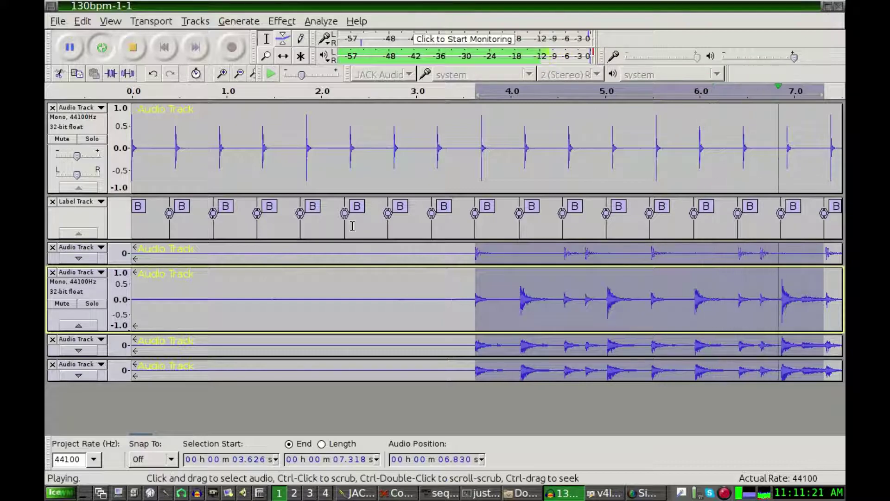
Step: Stop the looped playback of the selected drum section
{"action": "mouse_move", "coordinate": [419, 439]}
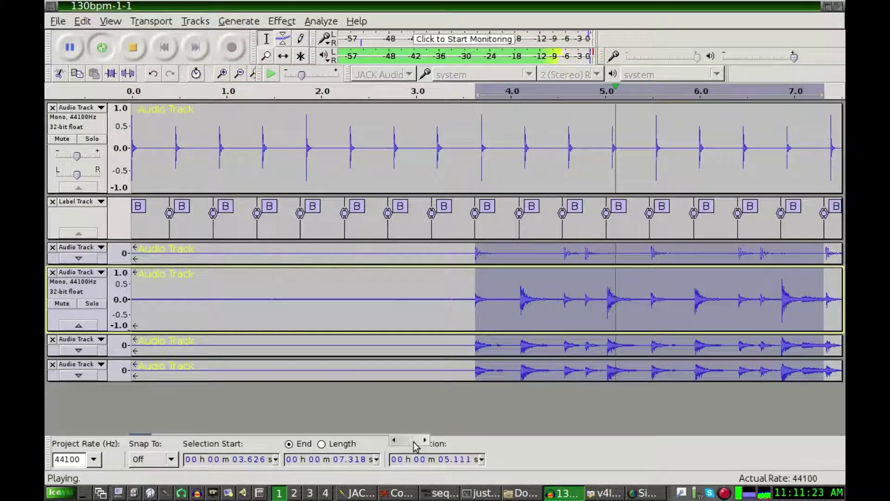
{"action": "left_click", "coordinate": [419, 442]}
{"action": "left_click", "coordinate": [420, 443]}
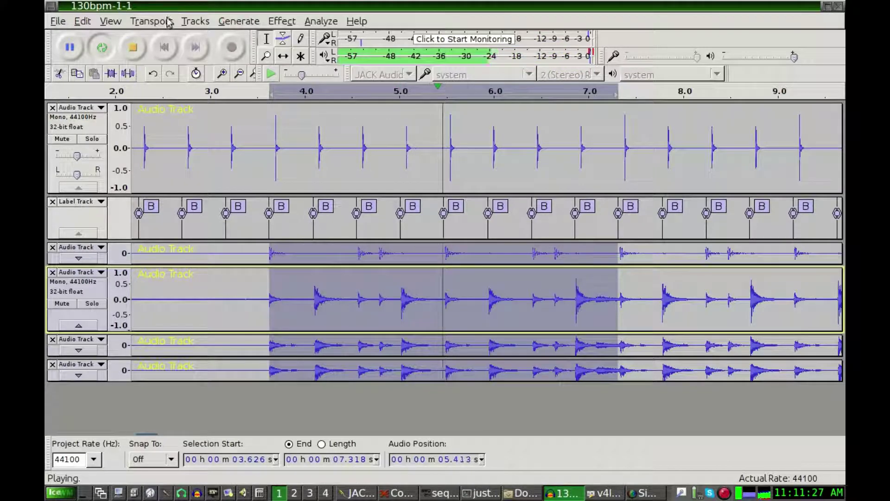
{"action": "left_click", "coordinate": [140, 45]}
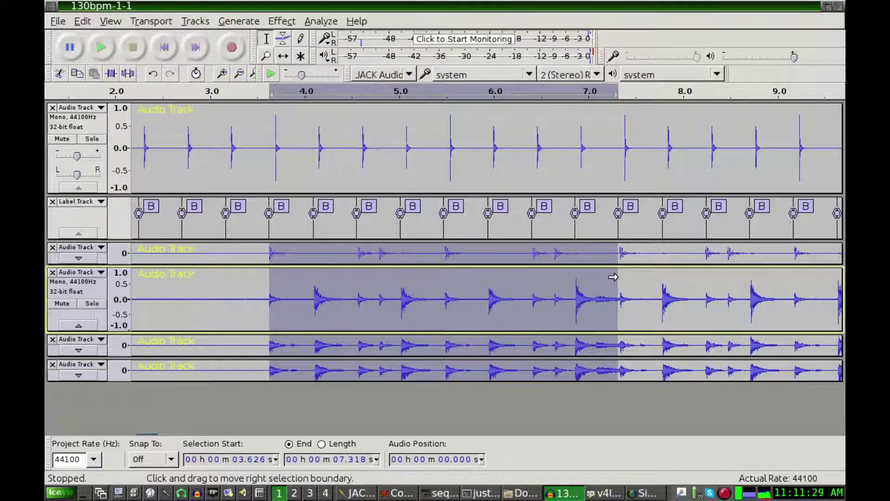
Step: Pull the end of the drum selection back to 7.275 s and audition it as a loop
{"action": "left_click_drag", "start_coordinate": [614, 277], "coordinate": [618, 276]}
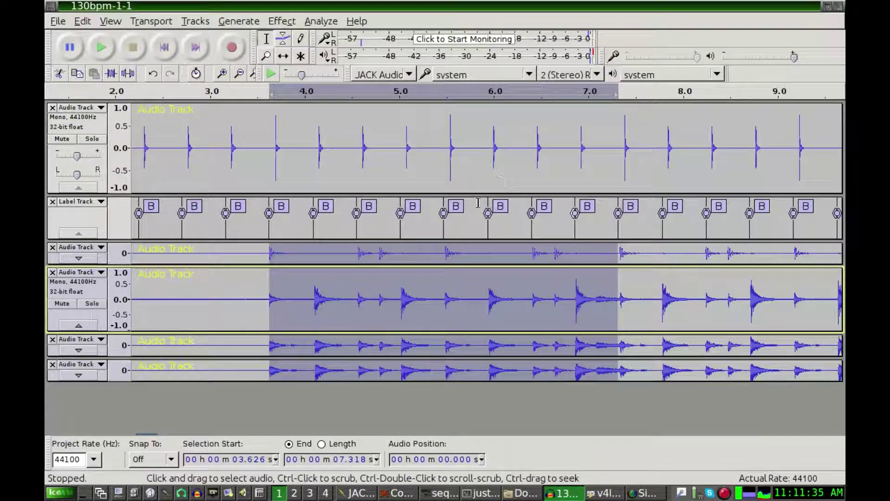
{"action": "left_click", "coordinate": [224, 74]}
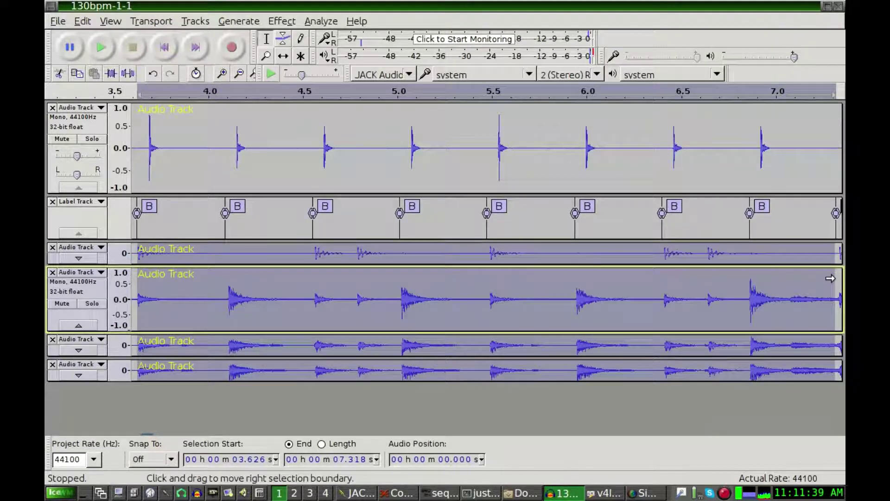
{"action": "left_click_drag", "start_coordinate": [829, 278], "coordinate": [822, 278]}
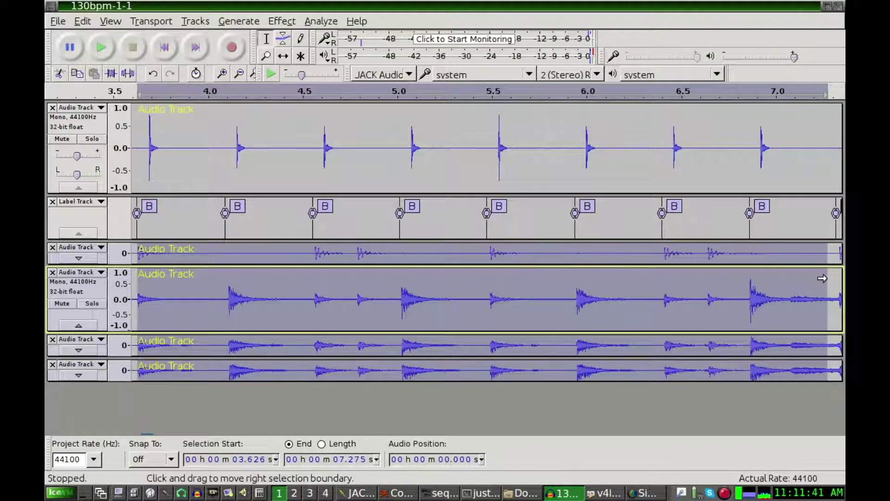
{"action": "key", "text": "shift+space"}
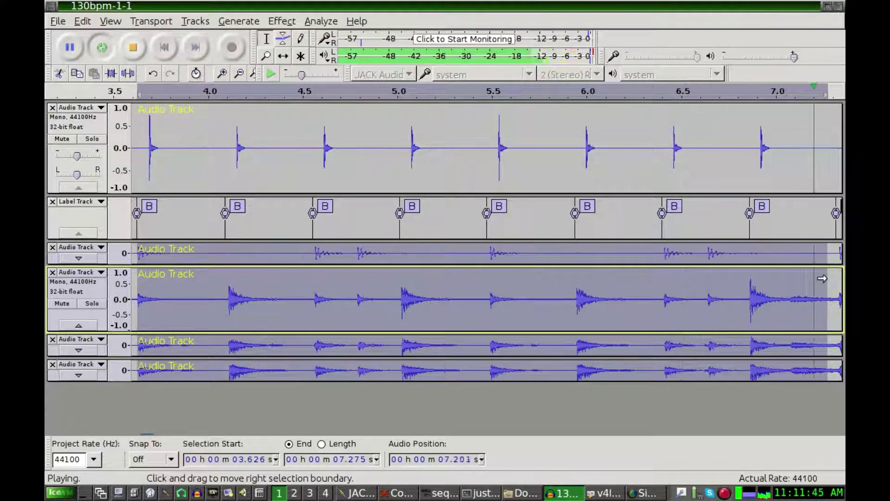
{"action": "key", "text": "space"}
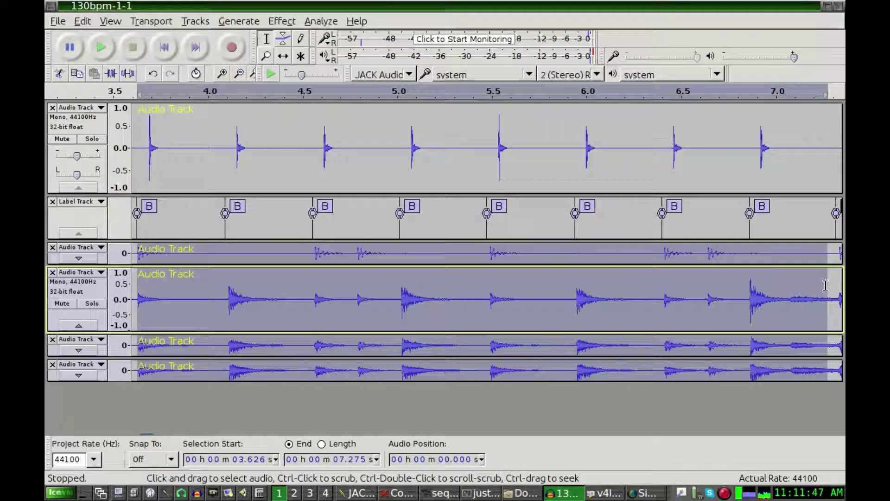
Step: Move the end of the drum selection to 7.298 s and audition the loop again
{"action": "left_click_drag", "start_coordinate": [826, 285], "coordinate": [827, 284]}
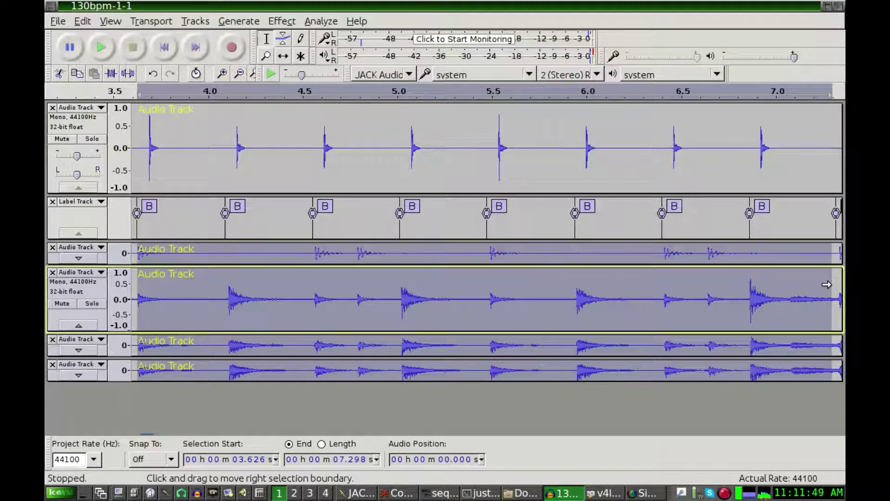
{"action": "key", "text": "shift+space"}
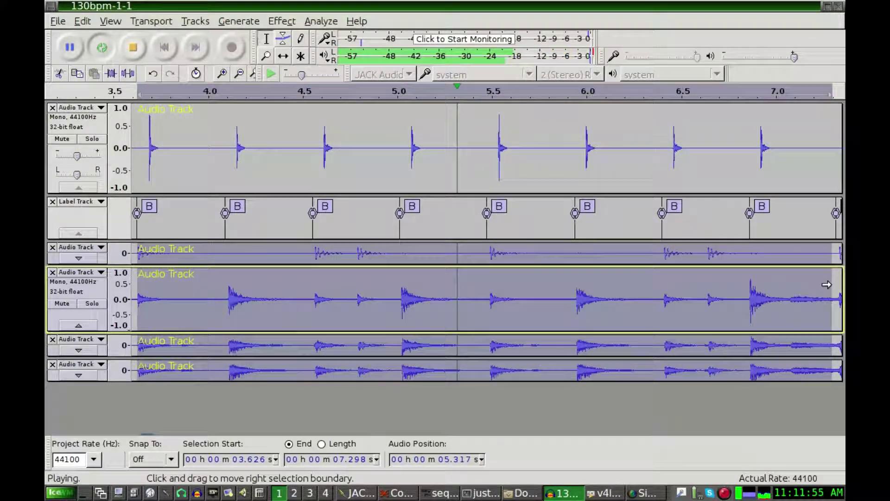
{"action": "left_click", "coordinate": [134, 47]}
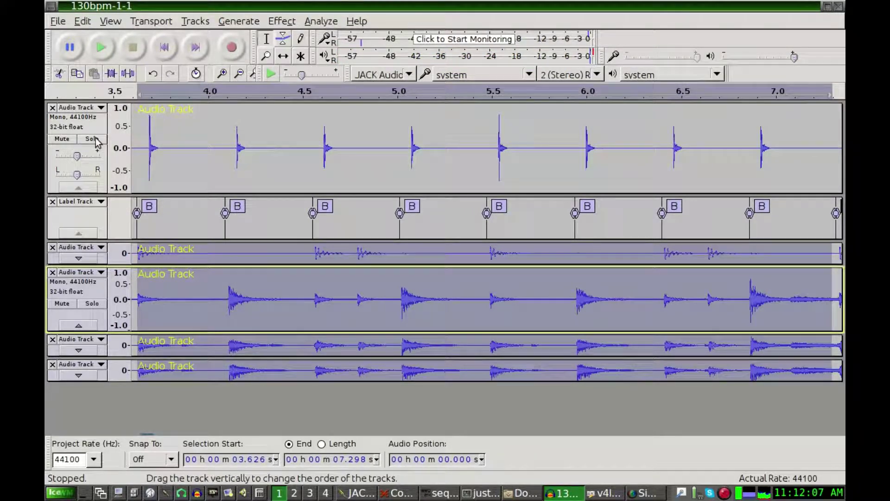
Step: Mute the click track and start exporting the selected audio, choosing the Audacity folder inside Recordings as the destination
{"action": "left_click", "coordinate": [63, 140]}
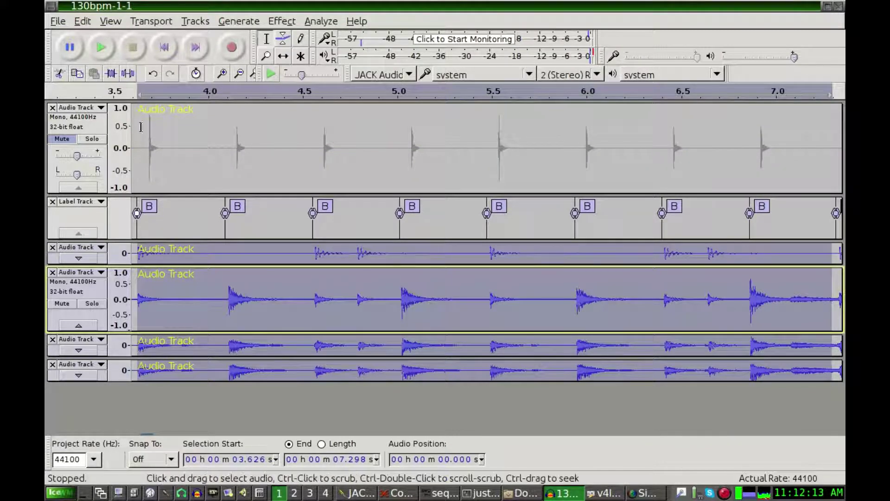
{"action": "left_click", "coordinate": [57, 22]}
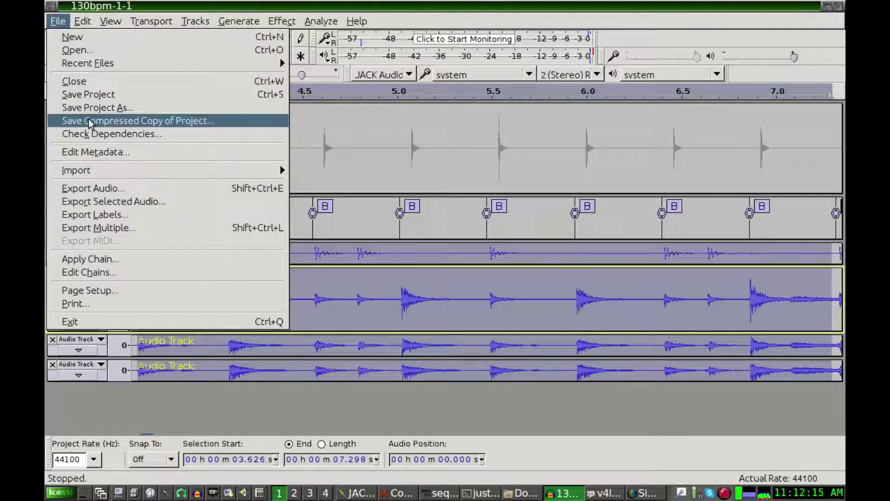
{"action": "left_click", "coordinate": [112, 201]}
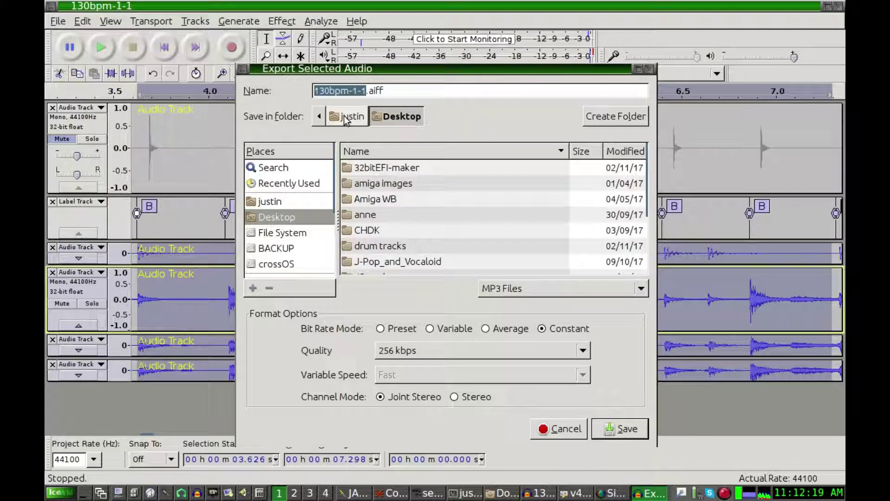
{"action": "left_click", "coordinate": [352, 116]}
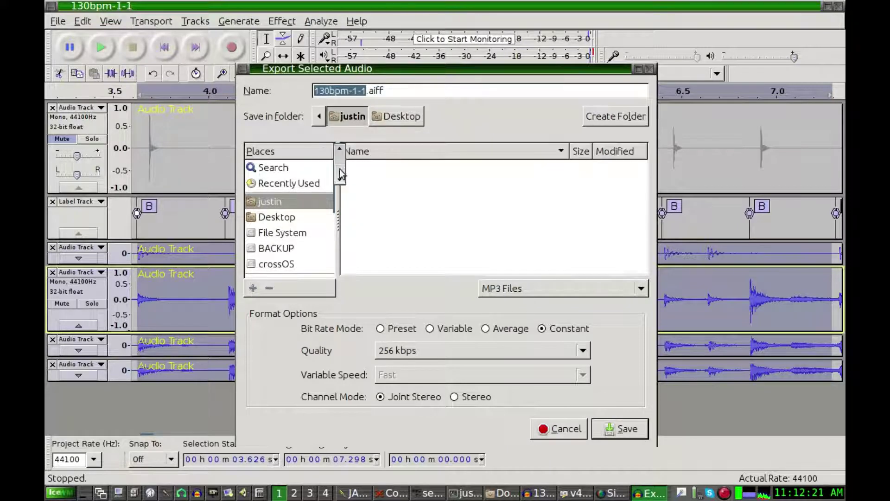
{"action": "left_click_drag", "start_coordinate": [341, 169], "coordinate": [345, 212]}
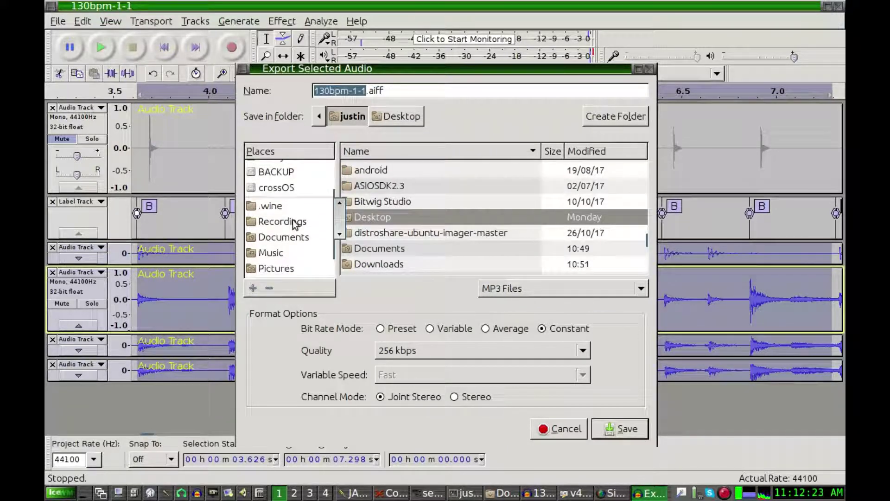
{"action": "left_click", "coordinate": [285, 221]}
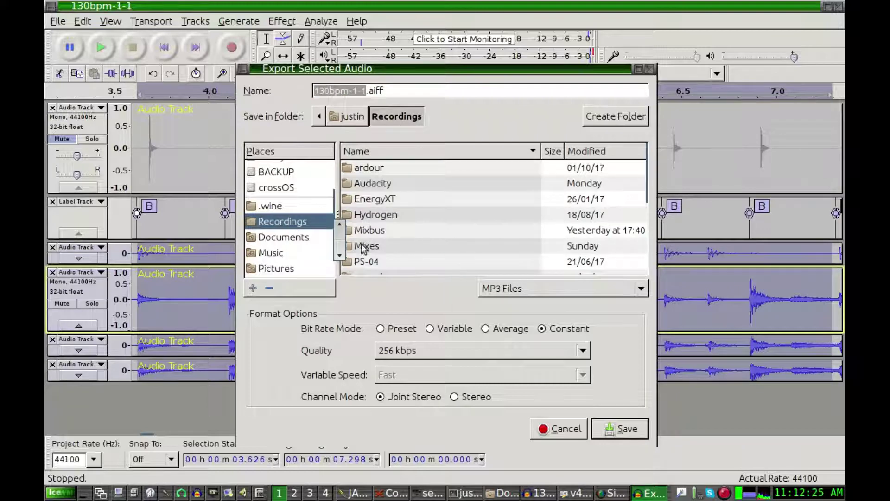
{"action": "left_click", "coordinate": [353, 184]}
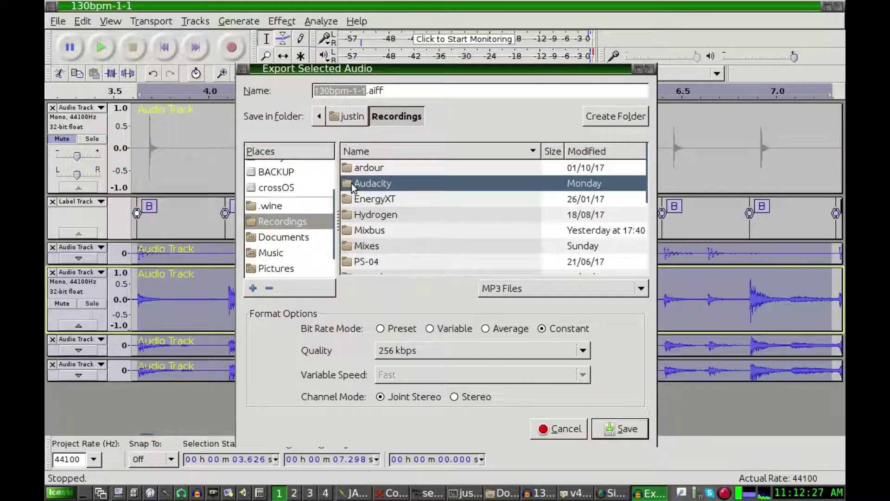
{"action": "double_click", "coordinate": [352, 182]}
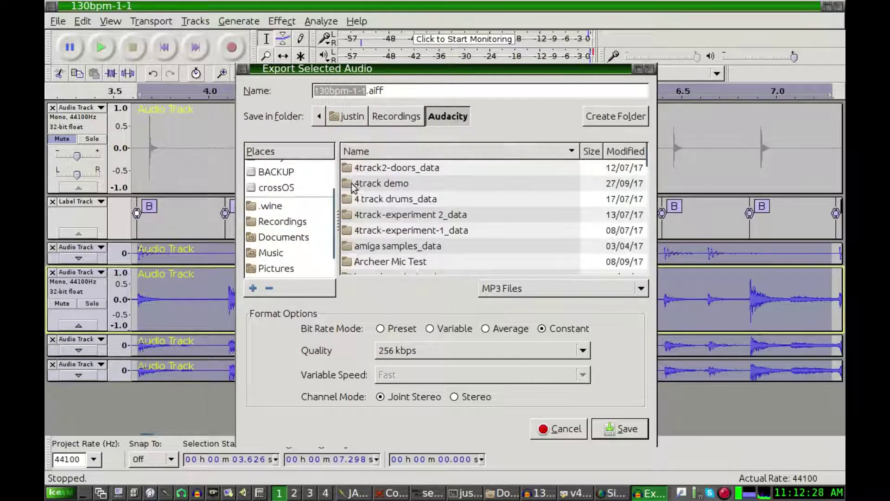
Step: Create a new folder named "drum loops" inside the Audacity folder for the export
{"action": "left_click", "coordinate": [624, 116]}
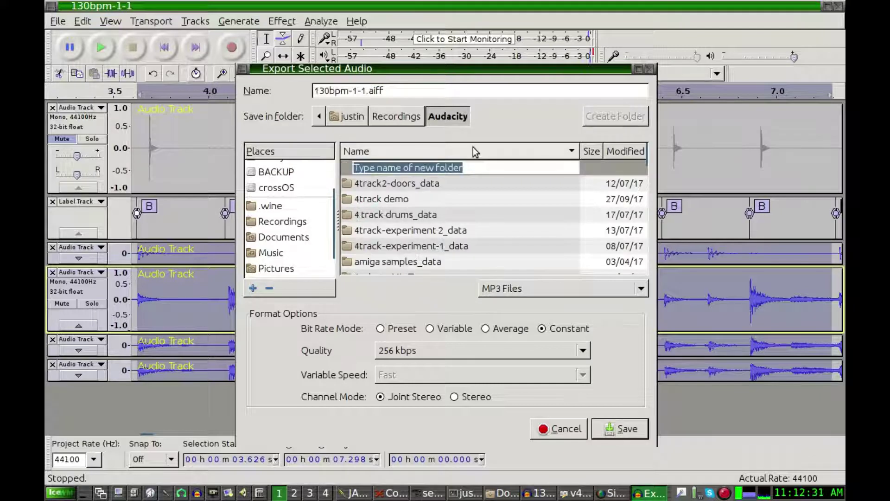
{"action": "type", "text": "drum "}
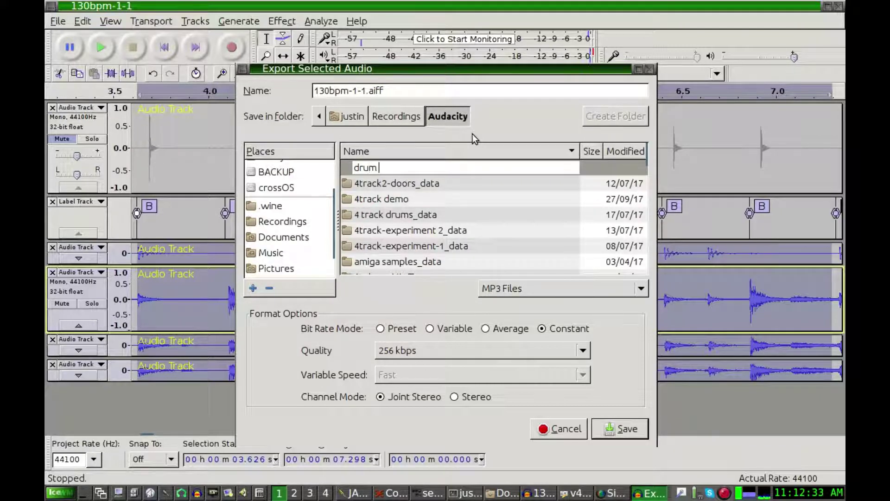
{"action": "type", "text": "loops"}
{"action": "key", "text": "Return"}
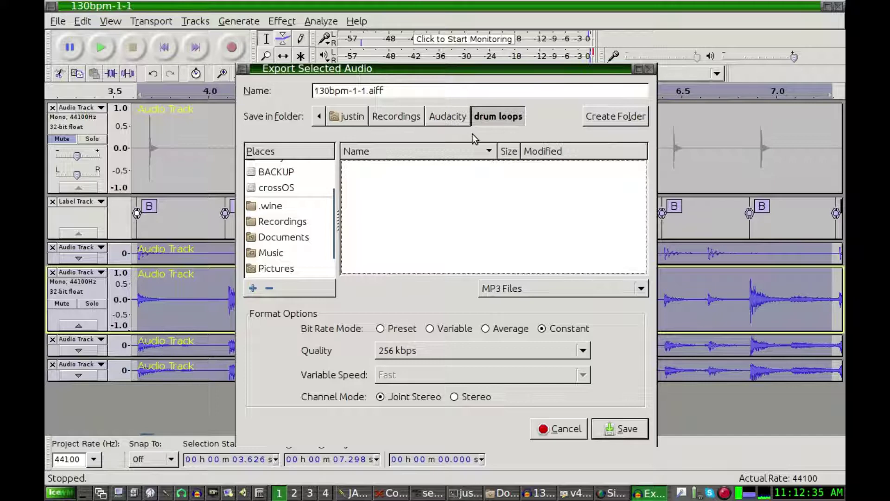
Step: Export the selection as 130bpm-1-1.wav in WAV (Microsoft) signed 16-bit PCM format, accepting the stereo mixdown and leaving the metadata blank
{"action": "left_click", "coordinate": [422, 95]}
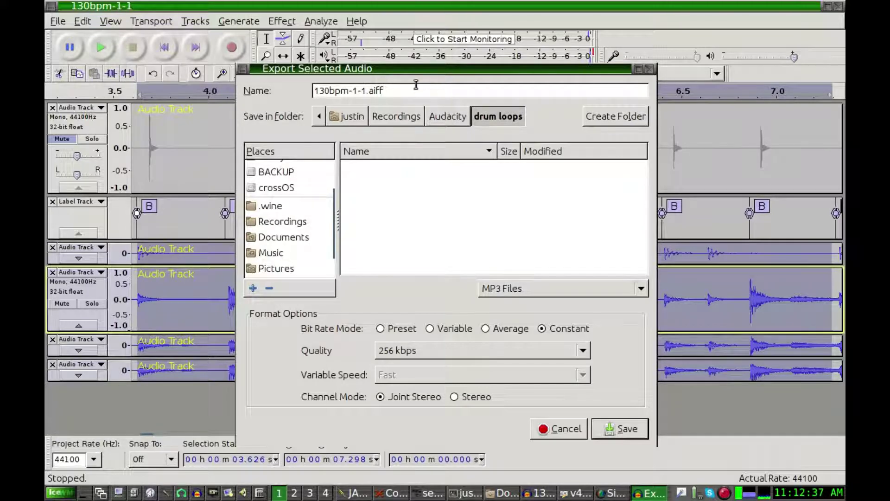
{"action": "left_click", "coordinate": [613, 285]}
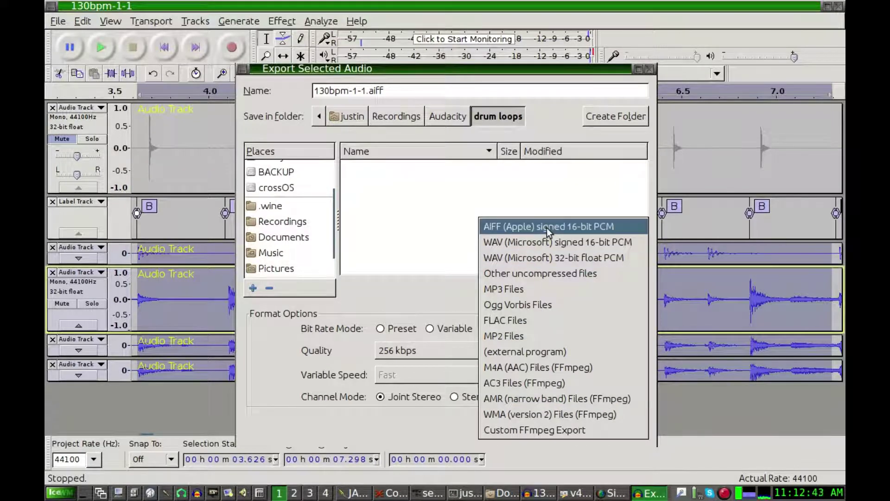
{"action": "left_click", "coordinate": [531, 246]}
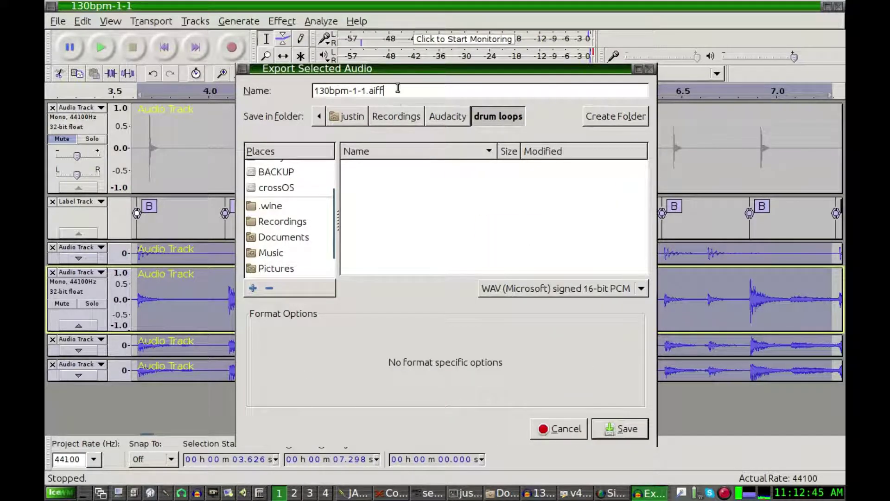
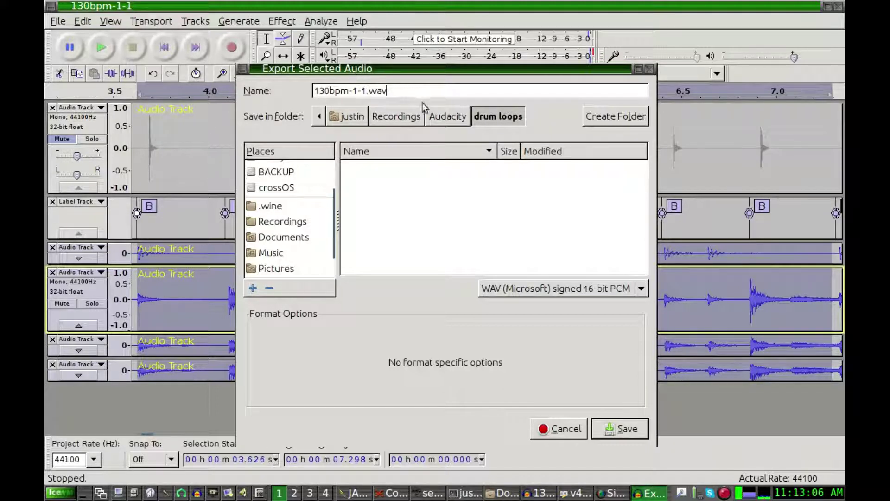
{"action": "left_click", "coordinate": [619, 430]}
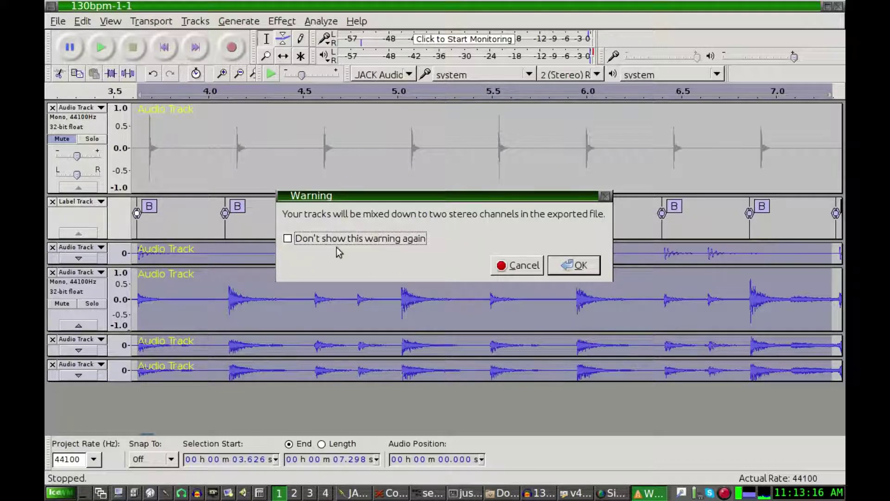
{"action": "left_click", "coordinate": [588, 267]}
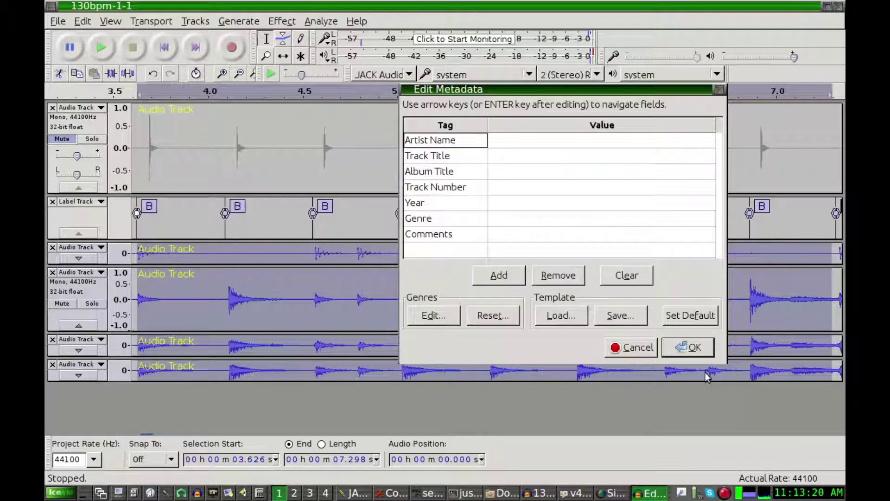
{"action": "left_click", "coordinate": [695, 348]}
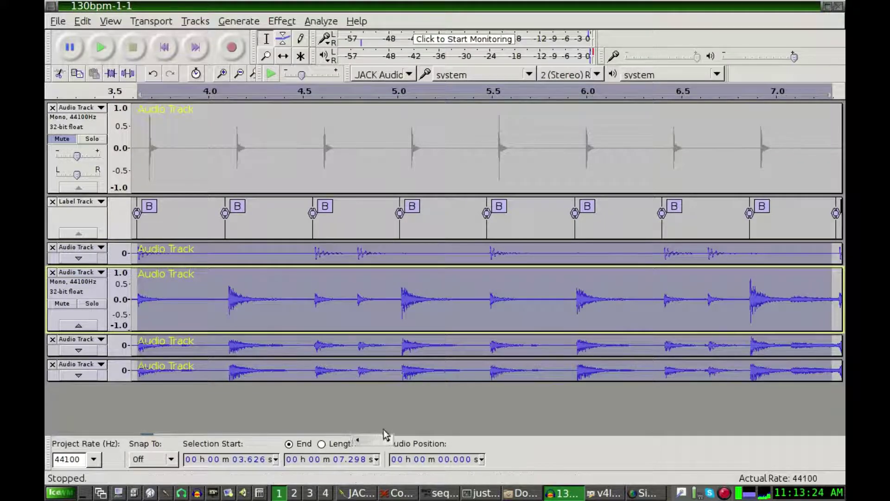
Step: Listen to the drum recording beyond the exported section, from about 8.2 s, and examine the following bars for another loop
{"action": "left_click_drag", "start_coordinate": [376, 445], "coordinate": [385, 450]}
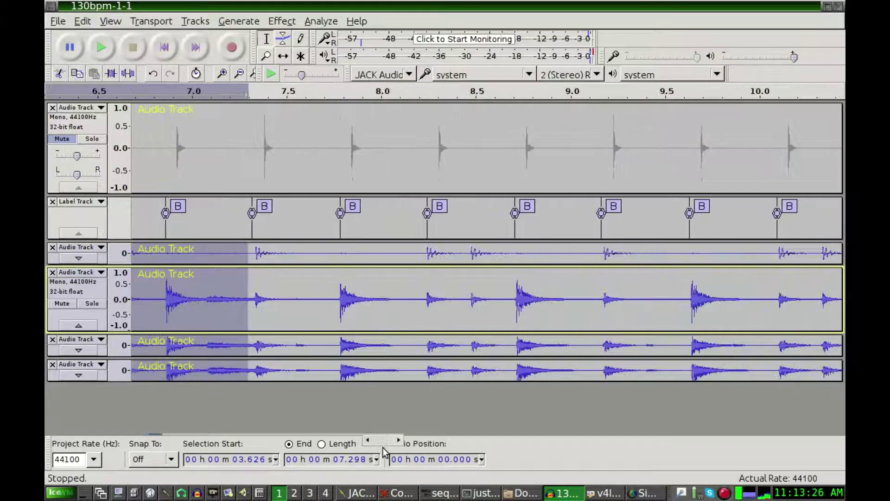
{"action": "left_click", "coordinate": [427, 93]}
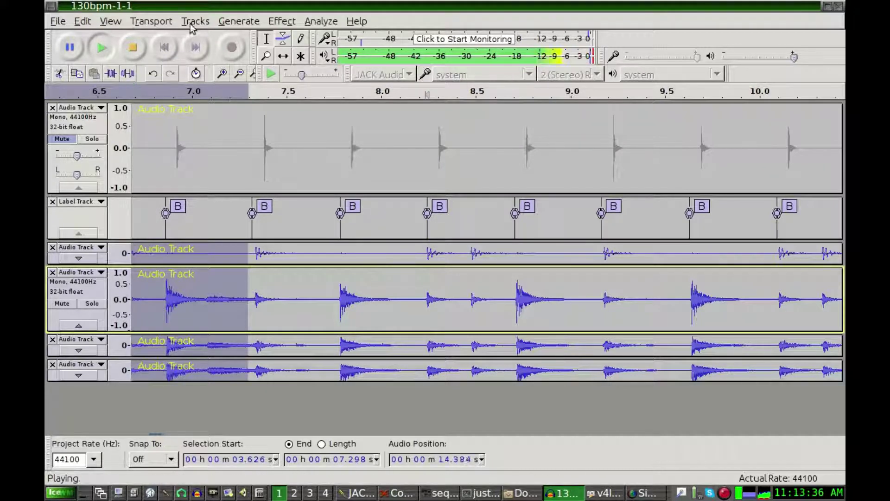
{"action": "left_click", "coordinate": [139, 48]}
{"action": "left_click", "coordinate": [325, 140]}
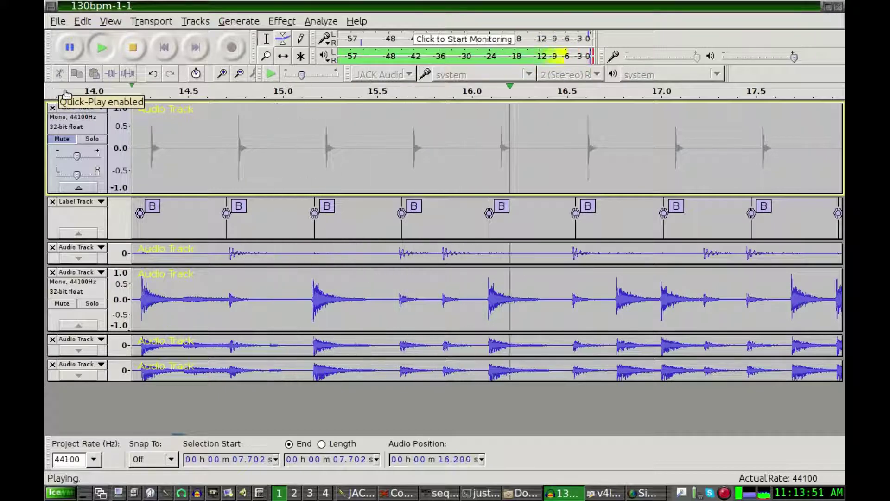
{"action": "left_click", "coordinate": [134, 48]}
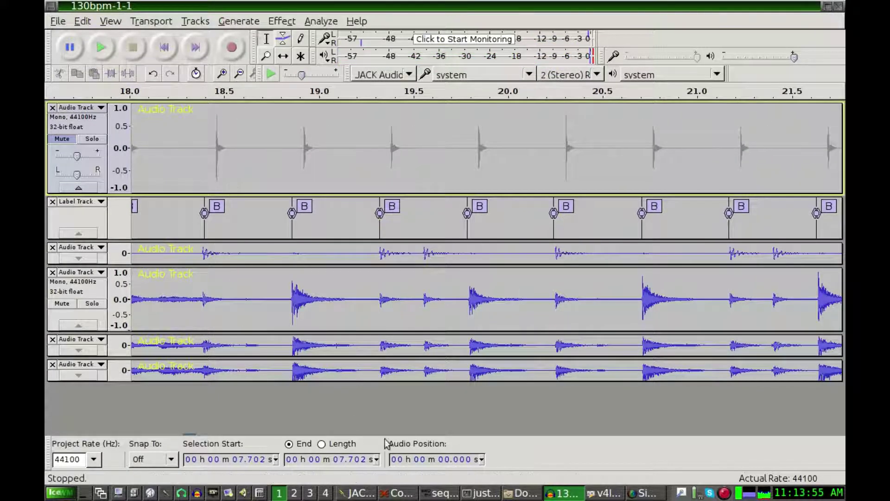
{"action": "scroll", "coordinate": [371, 445], "scroll_direction": "left", "scroll_amount": 5}
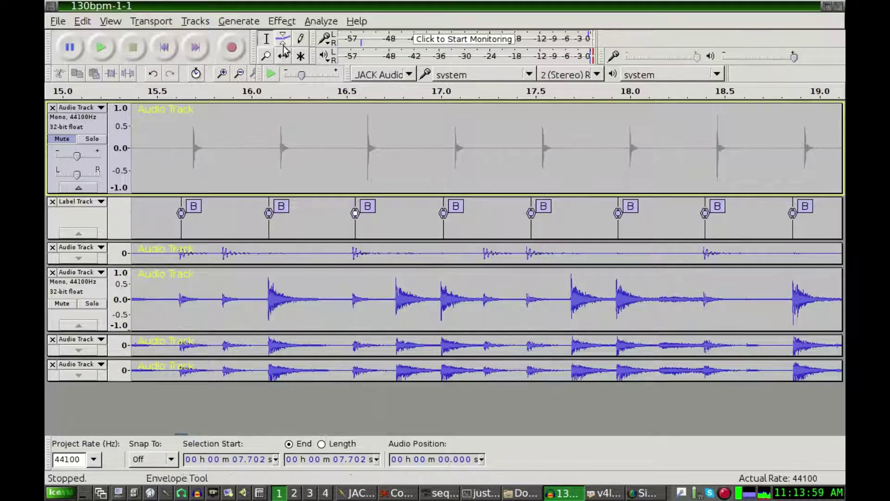
{"action": "left_click", "coordinate": [239, 74]}
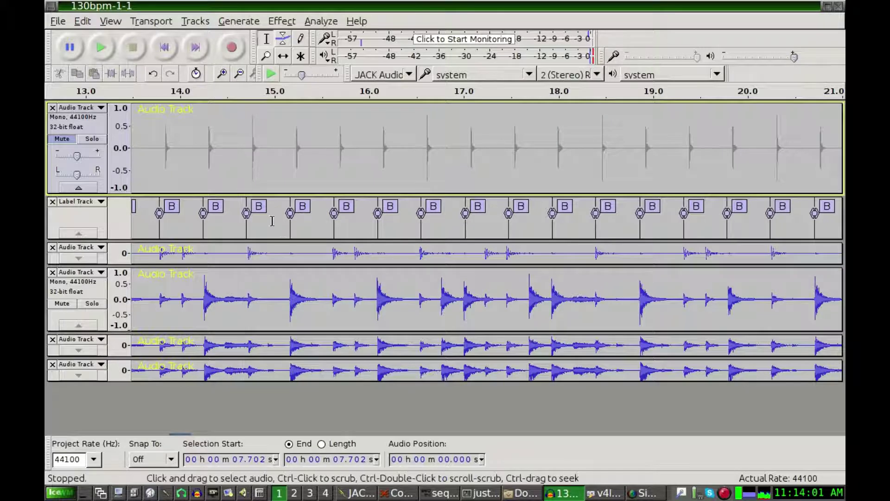
Step: Select the drum tracks from about 15.169 s, audition the selection as a loop, and bring its end back to about 18.395 s
{"action": "left_click_drag", "start_coordinate": [291, 297], "coordinate": [650, 371]}
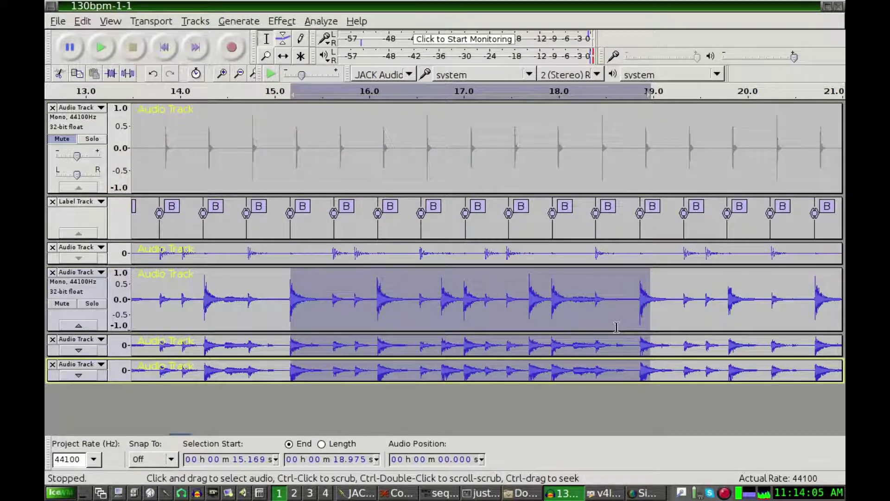
{"action": "key", "text": "shift+space"}
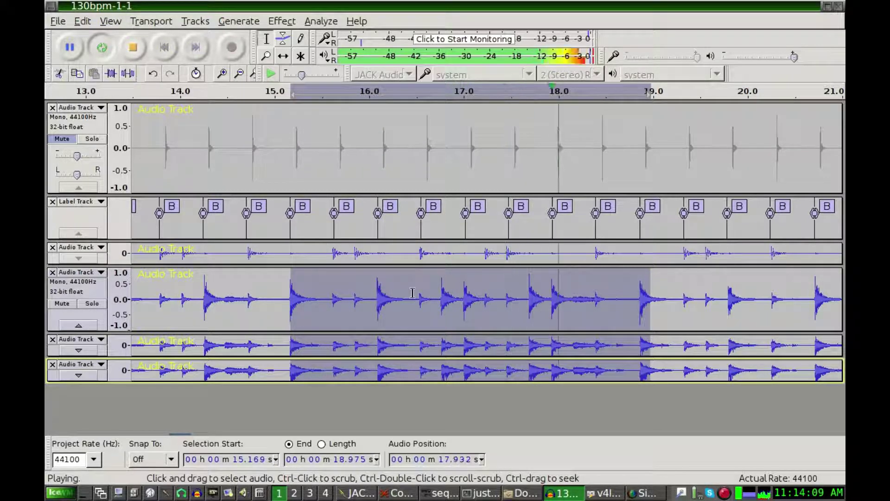
{"action": "key", "text": "space"}
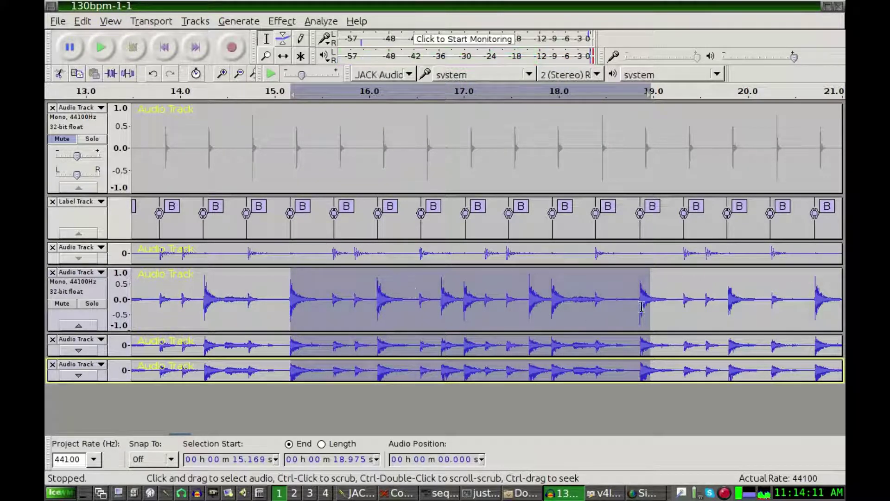
{"action": "left_click_drag", "start_coordinate": [647, 311], "coordinate": [596, 314]}
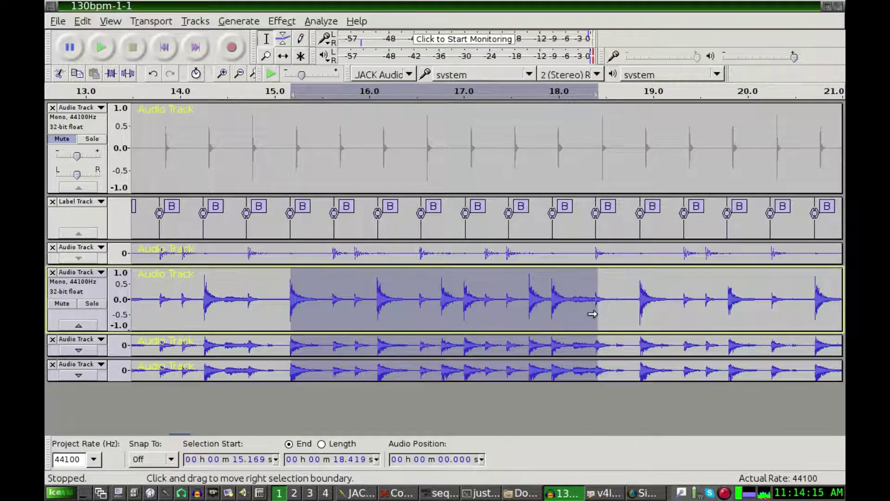
{"action": "left_click_drag", "start_coordinate": [596, 305], "coordinate": [589, 302]}
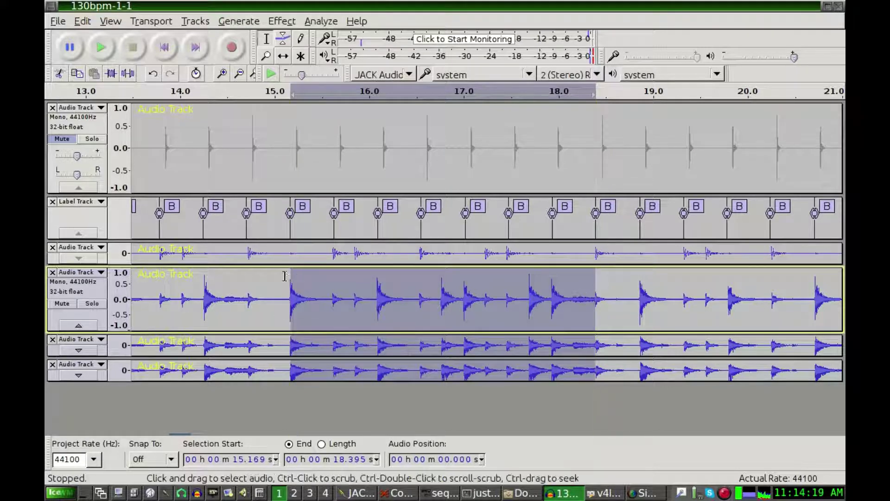
Step: Try extending the selection's start to about 14.246 s and to about 13.783 s, auditioning each version as a loop
{"action": "left_click_drag", "start_coordinate": [294, 283], "coordinate": [208, 252]}
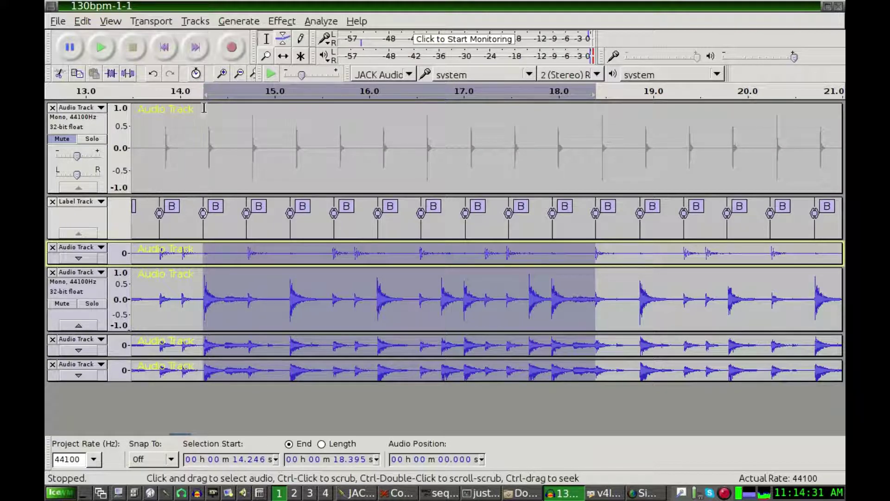
{"action": "key", "text": "shift+space"}
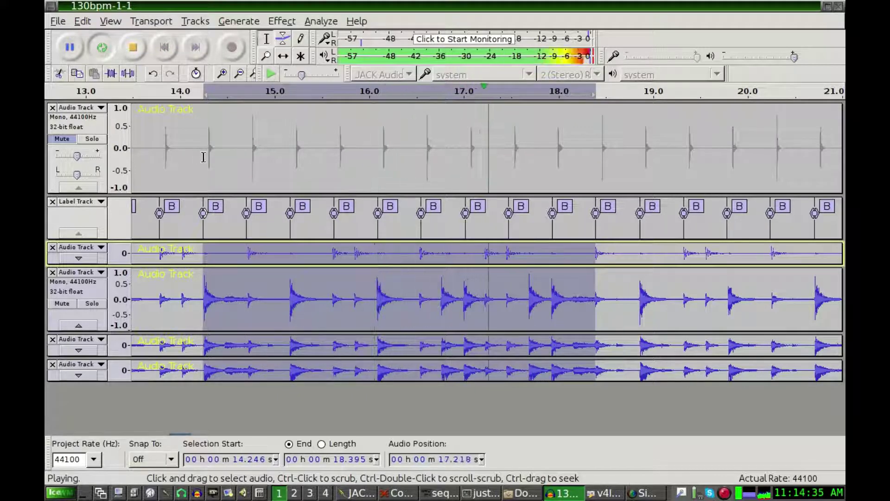
{"action": "key", "text": "space"}
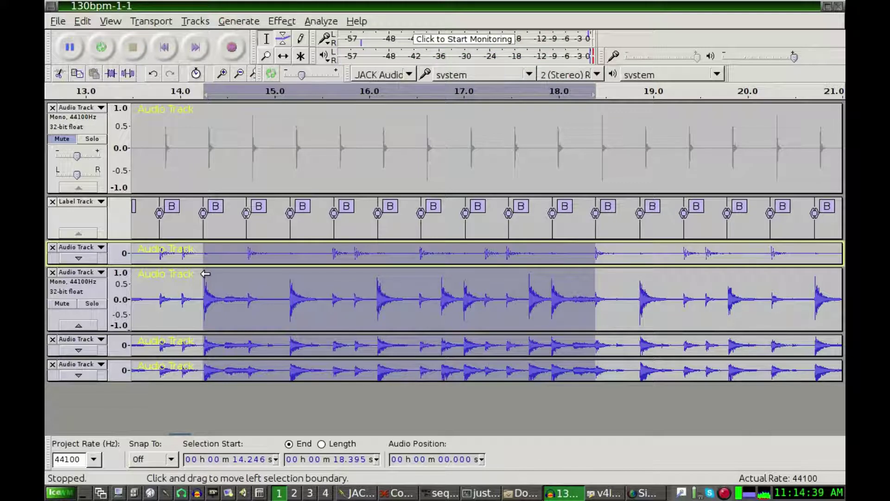
{"action": "left_click_drag", "start_coordinate": [205, 273], "coordinate": [160, 274]}
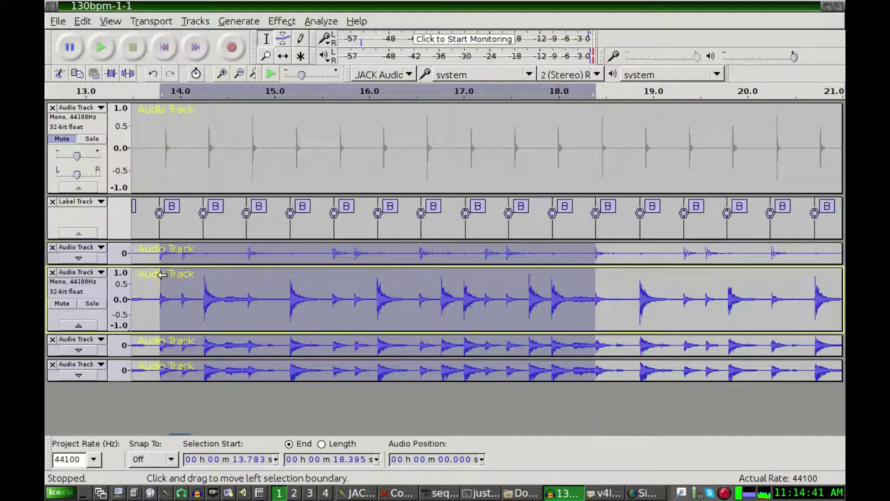
{"action": "key", "text": "shift+space"}
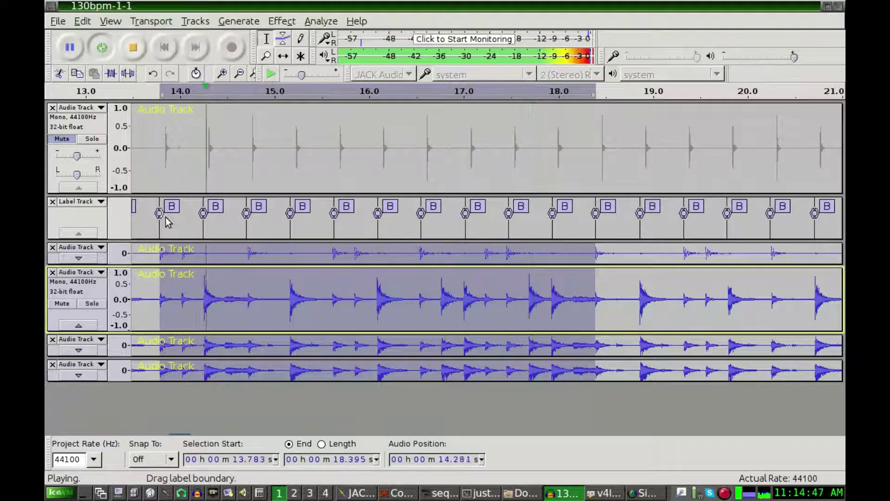
{"action": "key", "text": "space"}
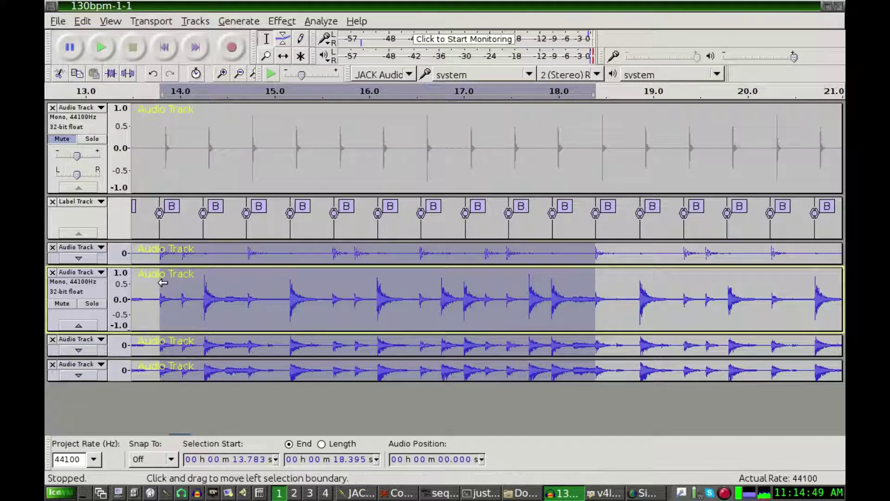
{"action": "key", "text": "space"}
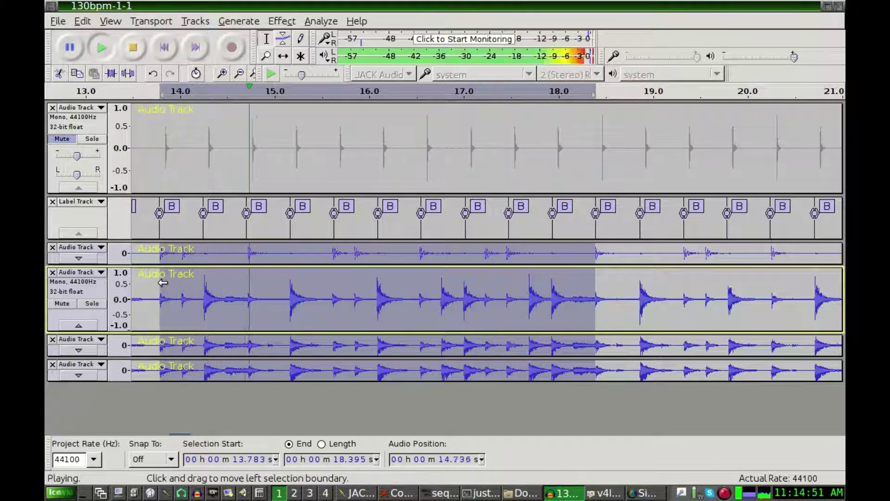
{"action": "key", "text": "space"}
Step: Move the selection's start to the beat label at about 14.702 s and audition the loop
{"action": "left_click_drag", "start_coordinate": [162, 282], "coordinate": [247, 281]}
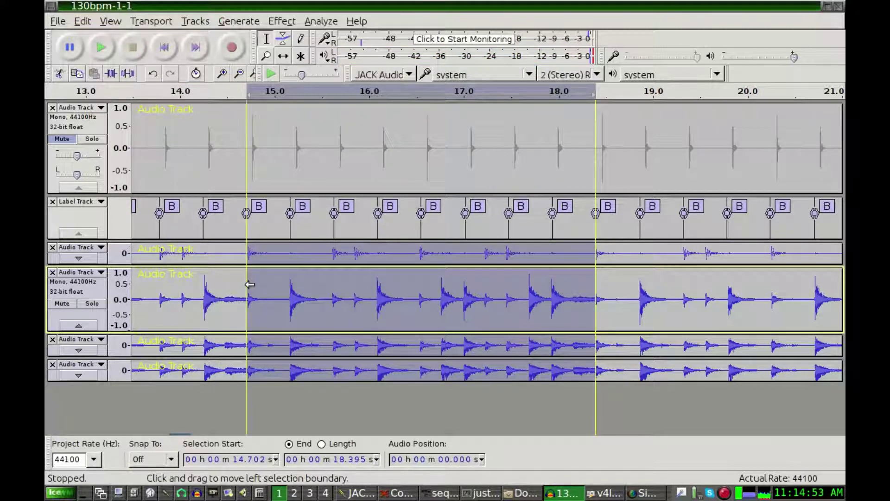
{"action": "key", "text": "space"}
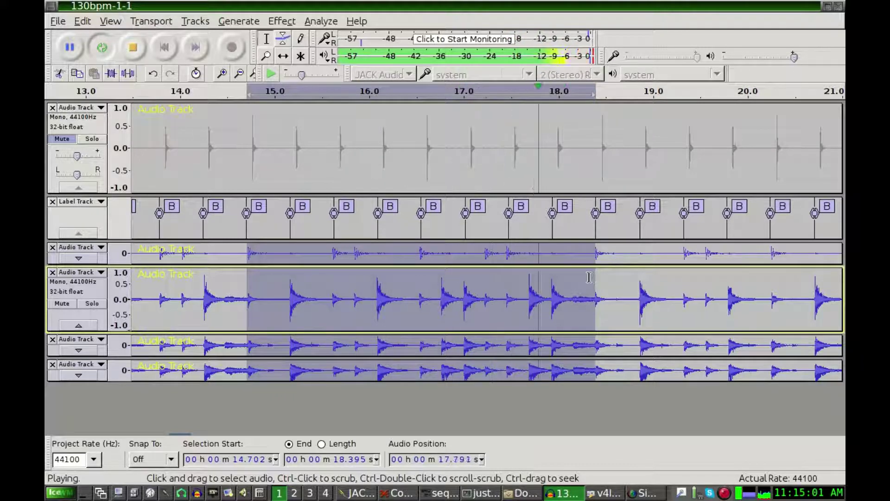
{"action": "key", "text": "space"}
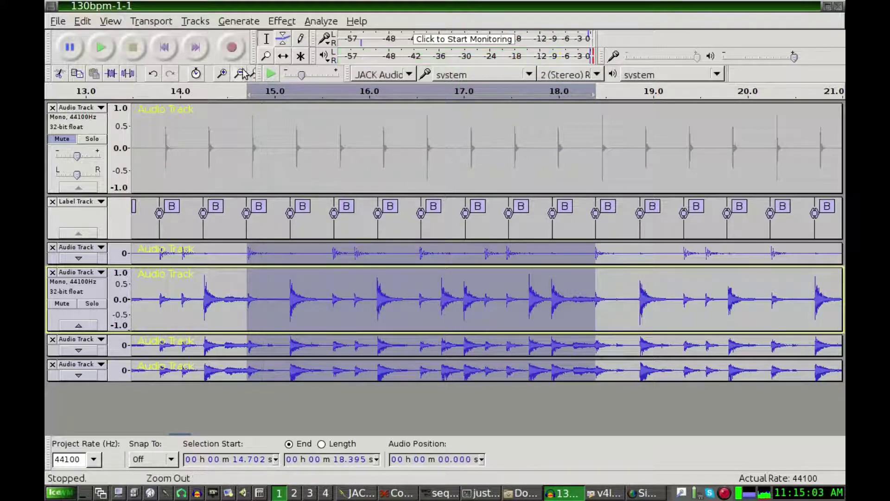
Step: Trim the selection's end to about 18.383 s, just before the drum hit, and audition the loop again
{"action": "left_click", "coordinate": [223, 74]}
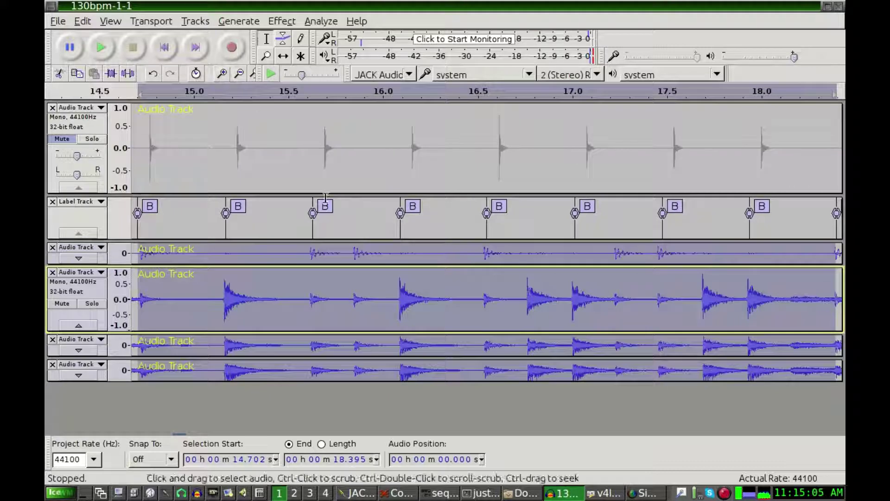
{"action": "left_click_drag", "start_coordinate": [404, 437], "coordinate": [409, 438]}
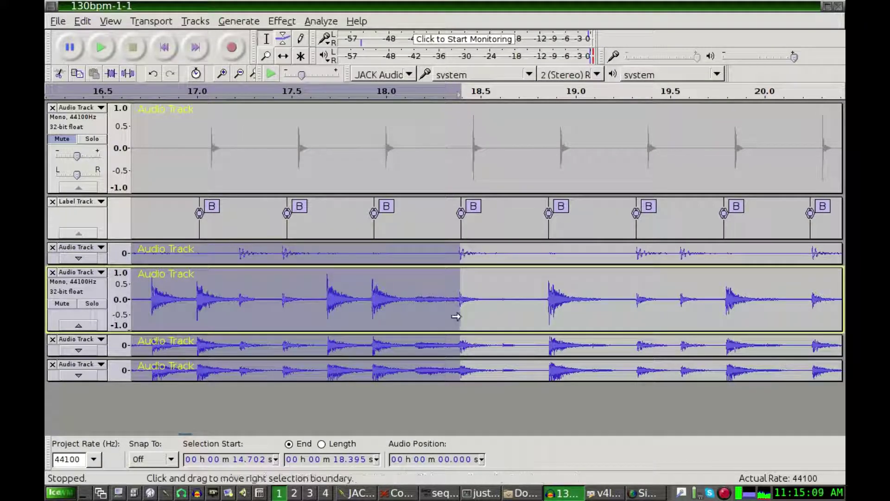
{"action": "left_click_drag", "start_coordinate": [456, 317], "coordinate": [452, 313]}
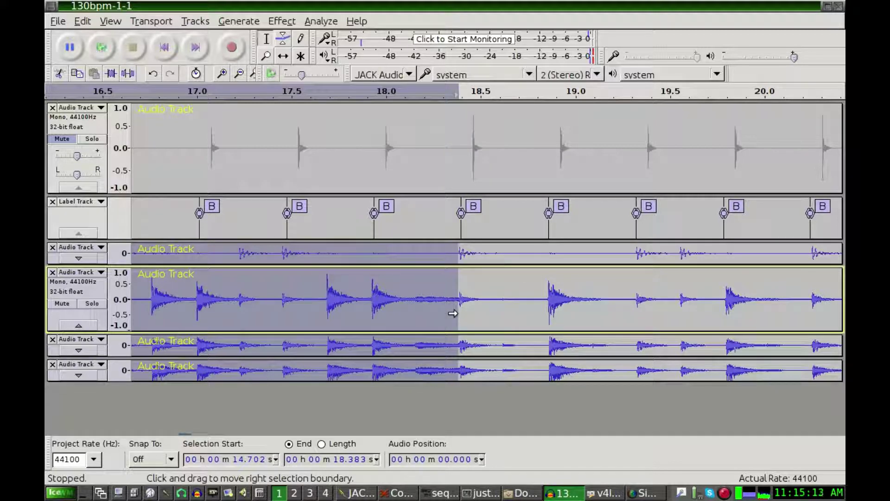
{"action": "key", "text": "shift+space"}
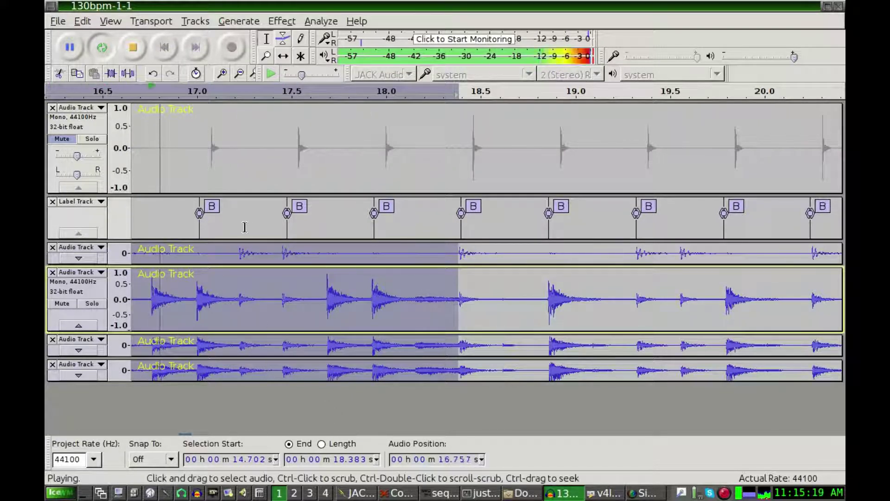
{"action": "left_click", "coordinate": [134, 48]}
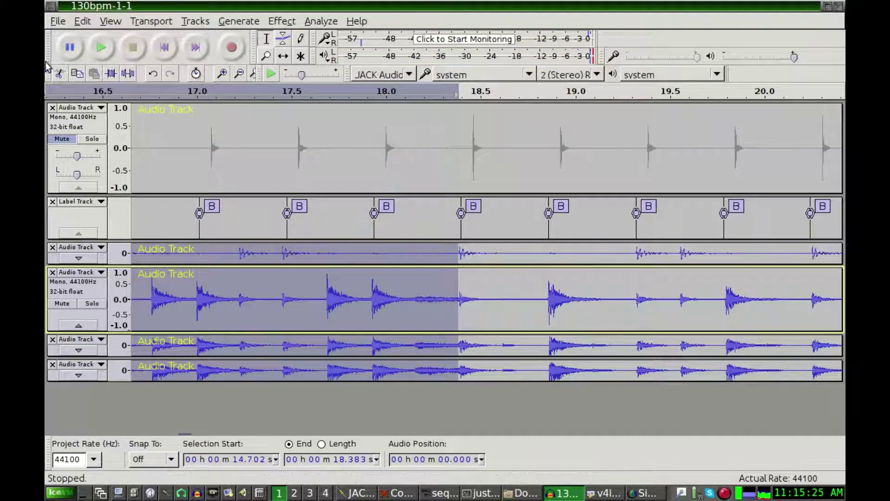
Step: Export the selection as 130bpm-1-2.wav to the drum loops folder in WAV (Microsoft) signed 16-bit PCM format, leaving the metadata blank
{"action": "left_click", "coordinate": [57, 21]}
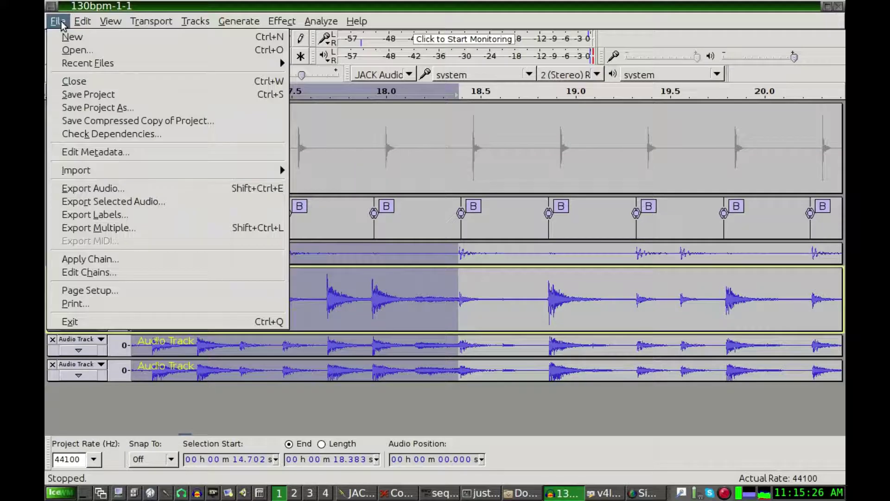
{"action": "left_click", "coordinate": [84, 202]}
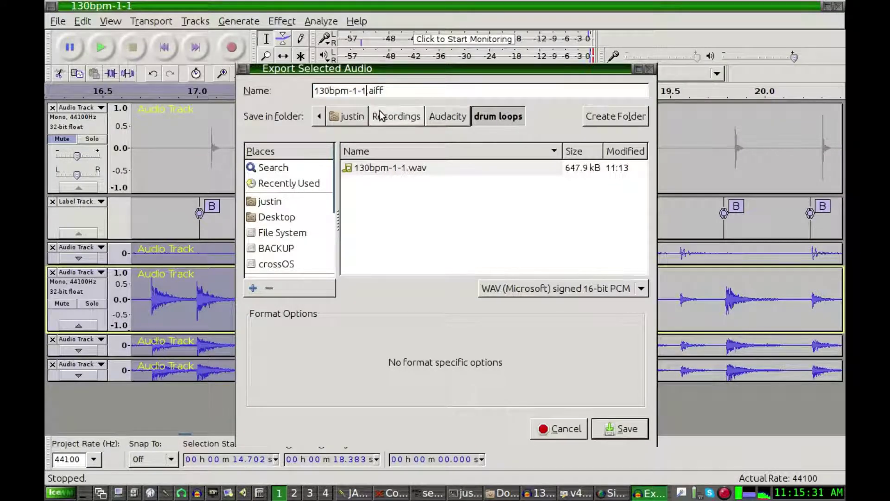
{"action": "left_click", "coordinate": [434, 95]}
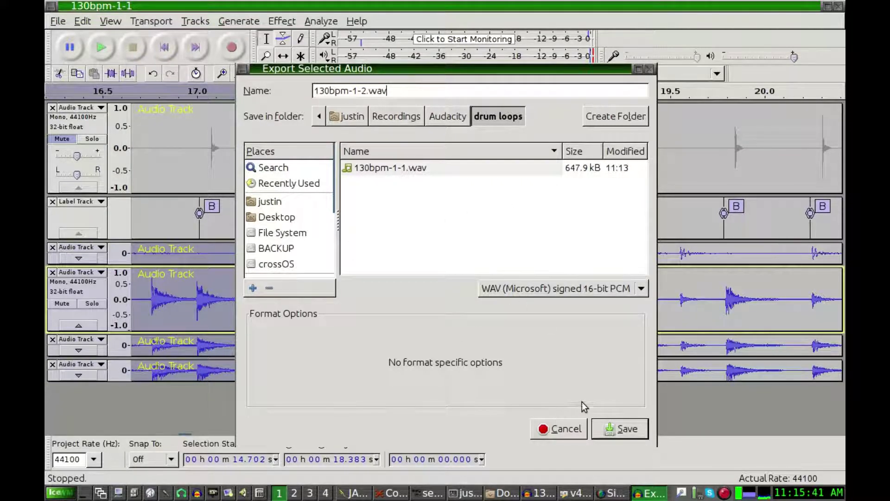
{"action": "left_click", "coordinate": [620, 432]}
{"action": "left_click", "coordinate": [574, 267]}
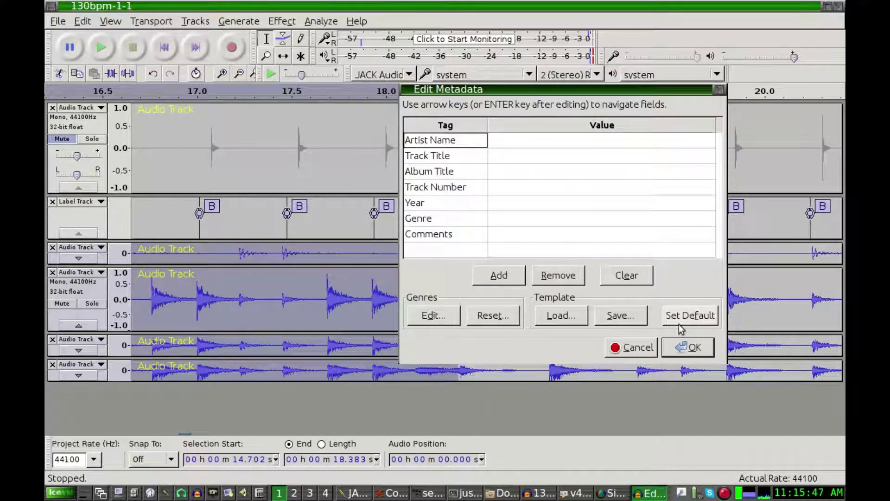
{"action": "left_click", "coordinate": [680, 348]}
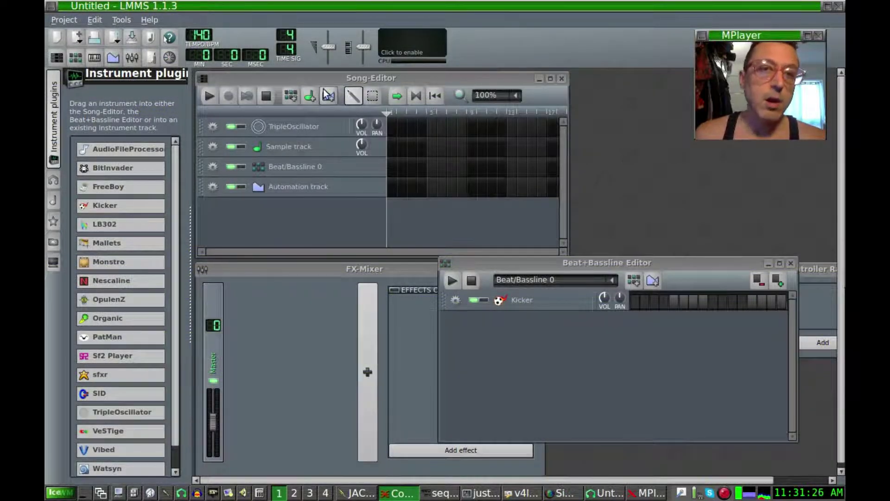
Step: Switch to LMMS and set the project tempo to 130 BPM
{"action": "left_click", "coordinate": [397, 9]}
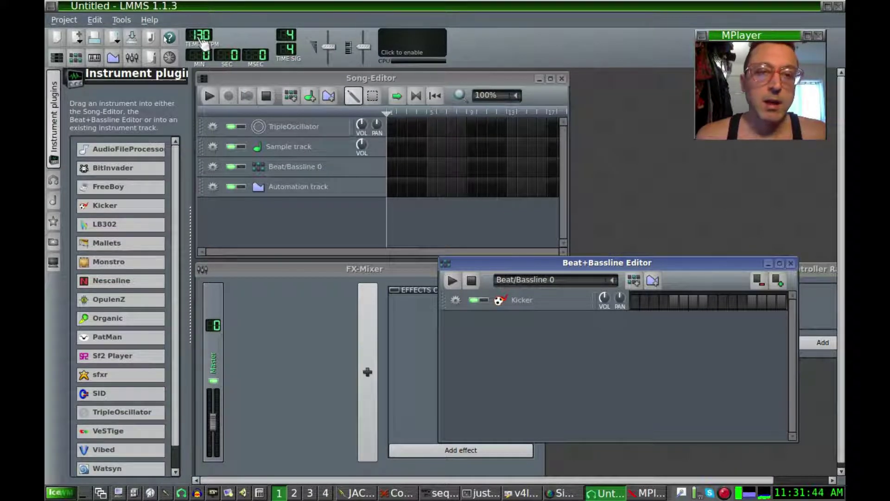
{"action": "double_click", "coordinate": [201, 41]}
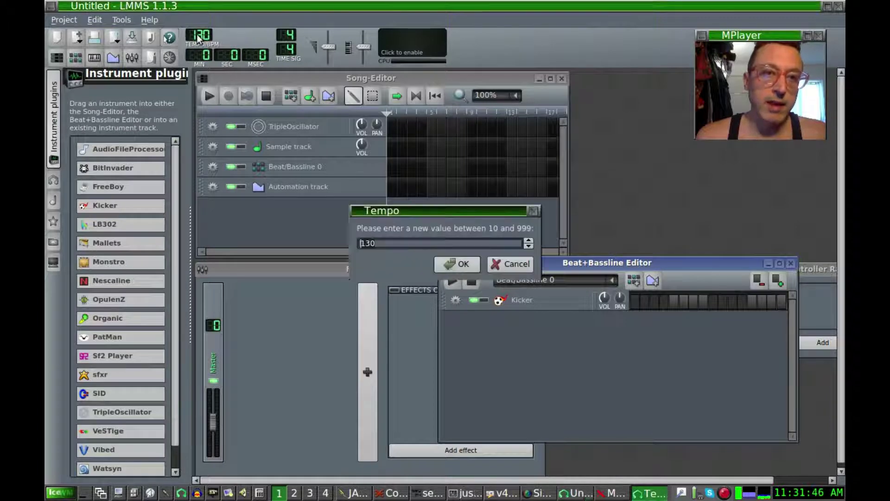
{"action": "left_click", "coordinate": [516, 266]}
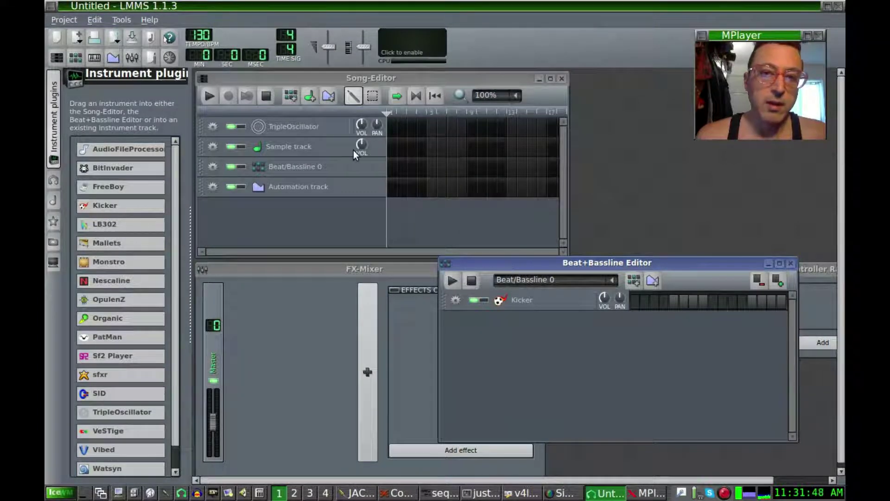
Step: Remove the Automation, Beat/Bassline 0, Sample and TripleOscillator tracks from the Song-Editor
{"action": "left_click", "coordinate": [213, 187]}
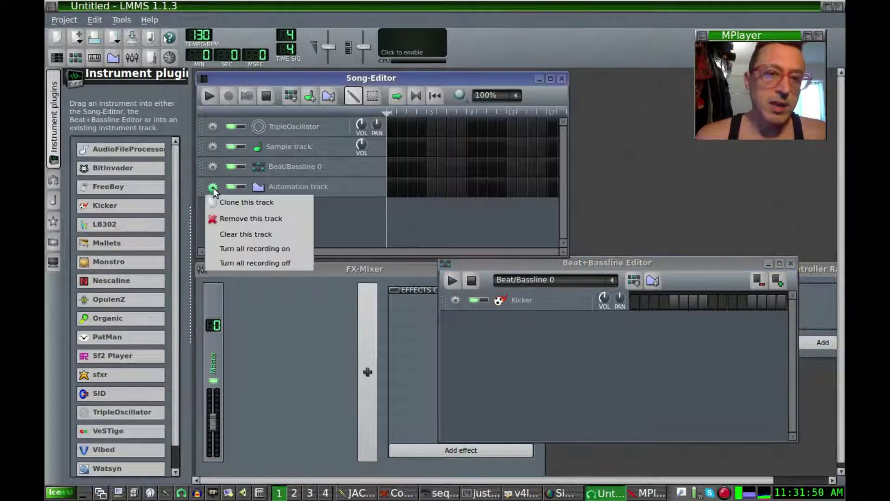
{"action": "left_click", "coordinate": [235, 221]}
{"action": "left_click", "coordinate": [213, 167]}
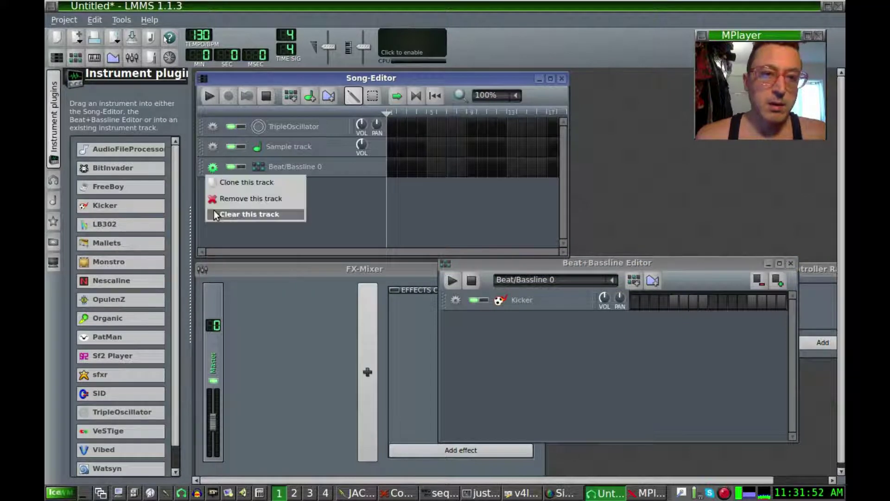
{"action": "left_click", "coordinate": [219, 202]}
{"action": "left_click", "coordinate": [215, 147]}
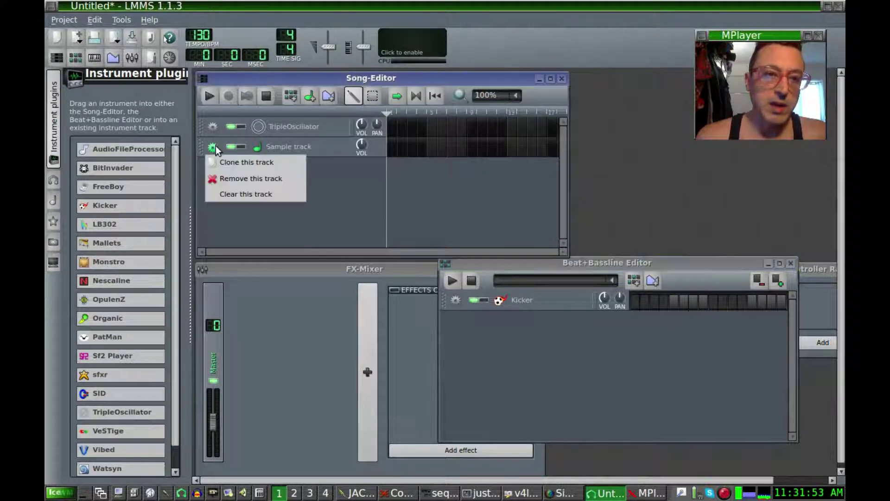
{"action": "left_click", "coordinate": [231, 178]}
{"action": "left_click", "coordinate": [212, 123]}
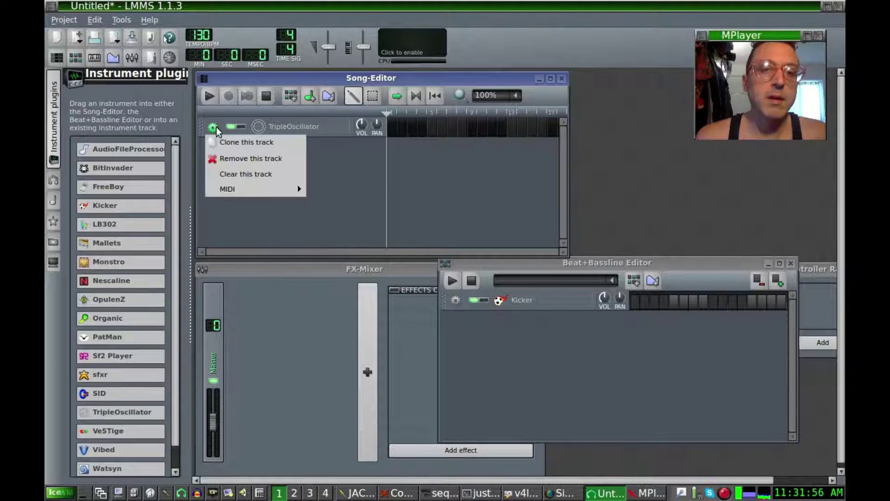
{"action": "left_click", "coordinate": [237, 159]}
Step: Remove the Kicker track from the Beat+Bassline Editor
{"action": "left_click", "coordinate": [653, 263]}
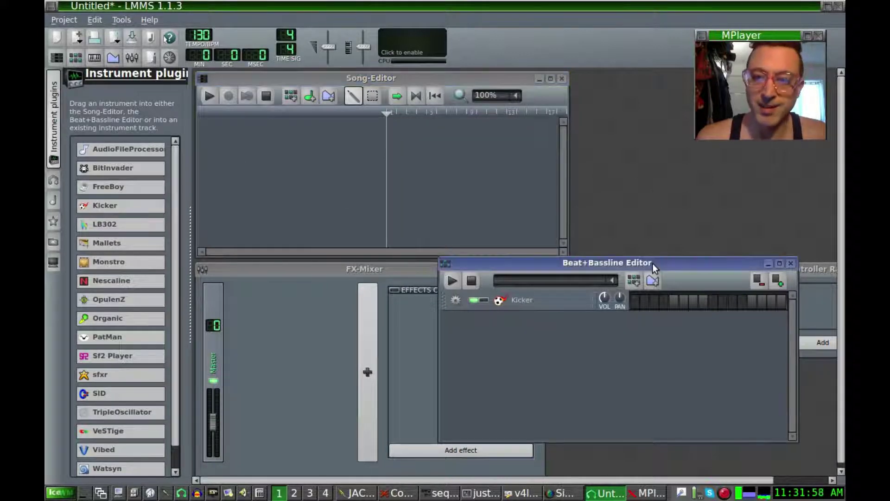
{"action": "left_click", "coordinate": [456, 301]}
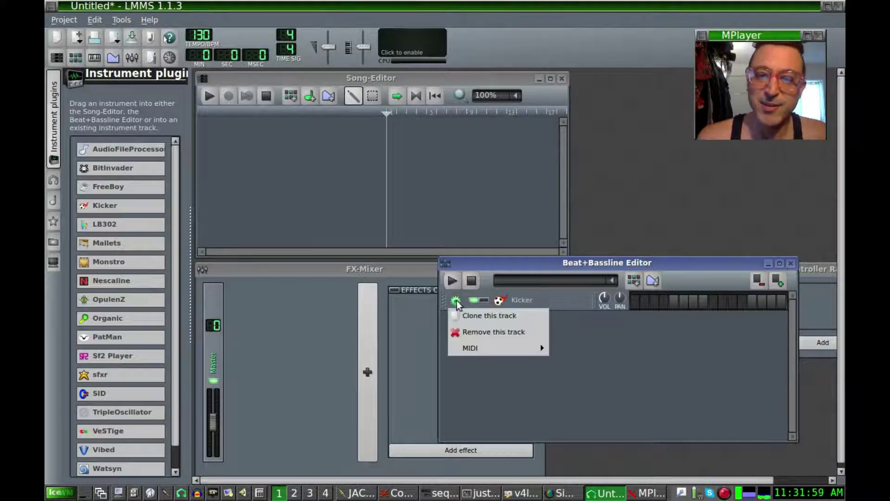
{"action": "left_click", "coordinate": [481, 334]}
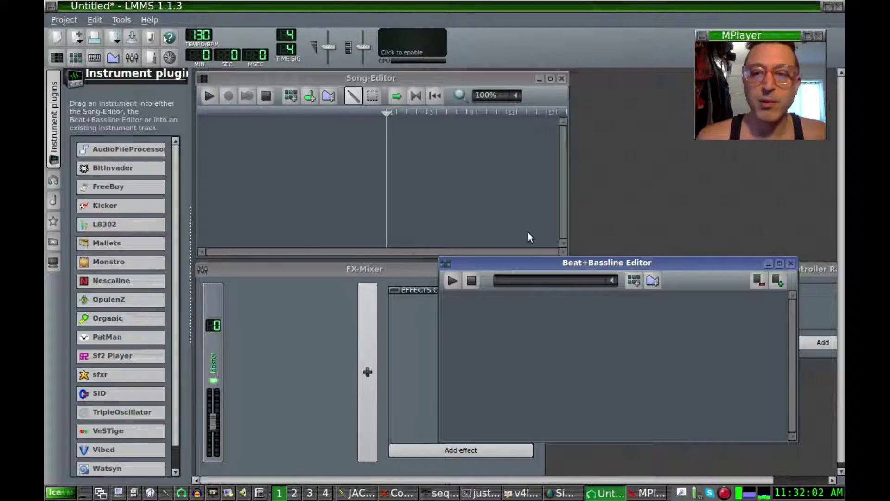
Step: Add a new Beat/Bassline track and place an AudioFileProcessor instrument in the Beat+Bassline Editor
{"action": "left_click", "coordinate": [635, 281]}
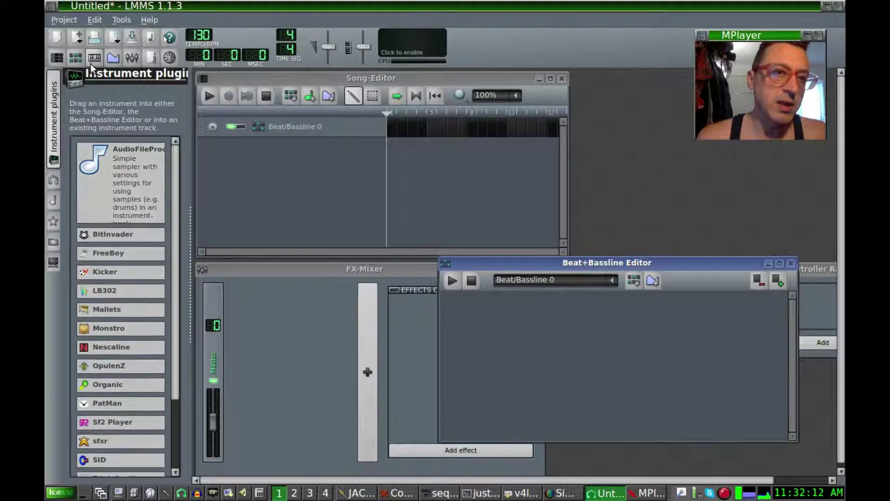
{"action": "left_click", "coordinate": [53, 111]}
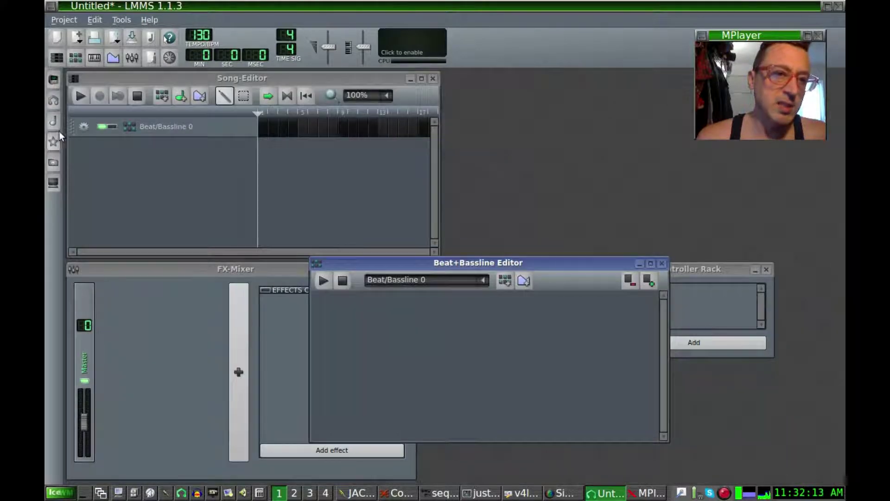
{"action": "left_click", "coordinate": [54, 82]}
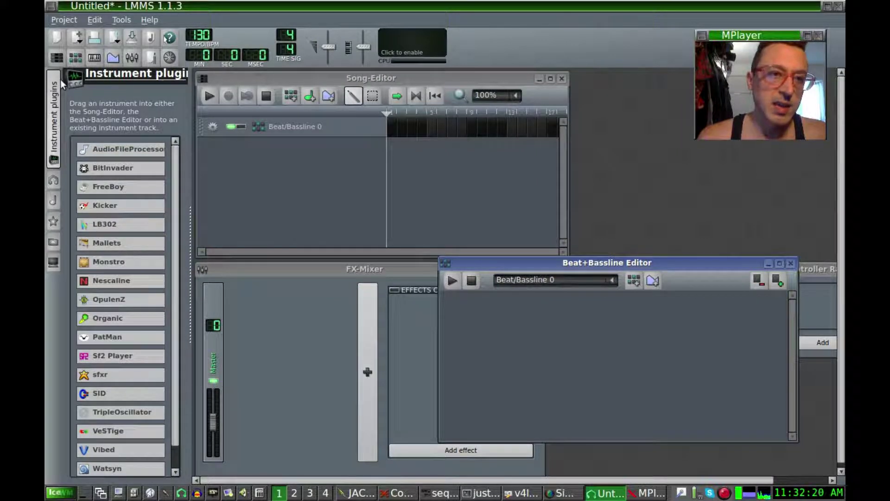
{"action": "mouse_move", "coordinate": [148, 150]}
{"action": "left_click_drag", "start_coordinate": [111, 159], "coordinate": [510, 302]}
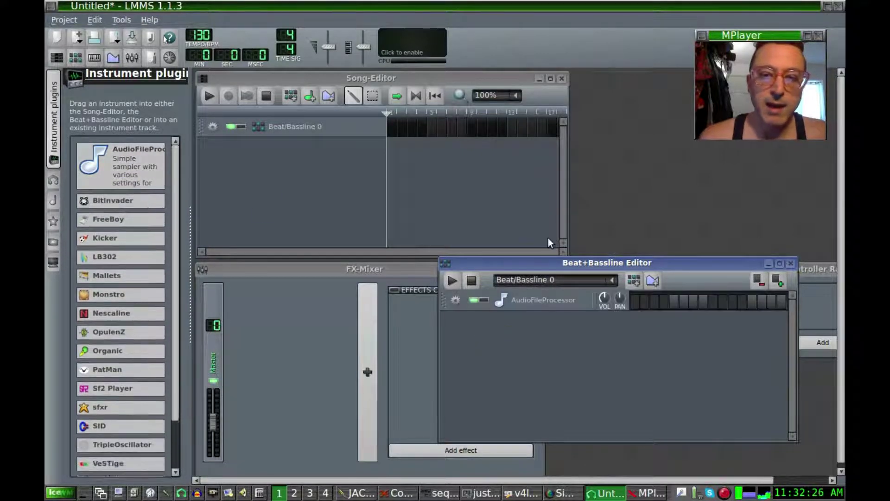
Step: Load 130bpm-1-5.wav from the Recordings/Audacity/drum loops folder into the AudioFileProcessor instrument
{"action": "left_click_drag", "start_coordinate": [542, 262], "coordinate": [558, 204]}
{"action": "left_click", "coordinate": [573, 244]}
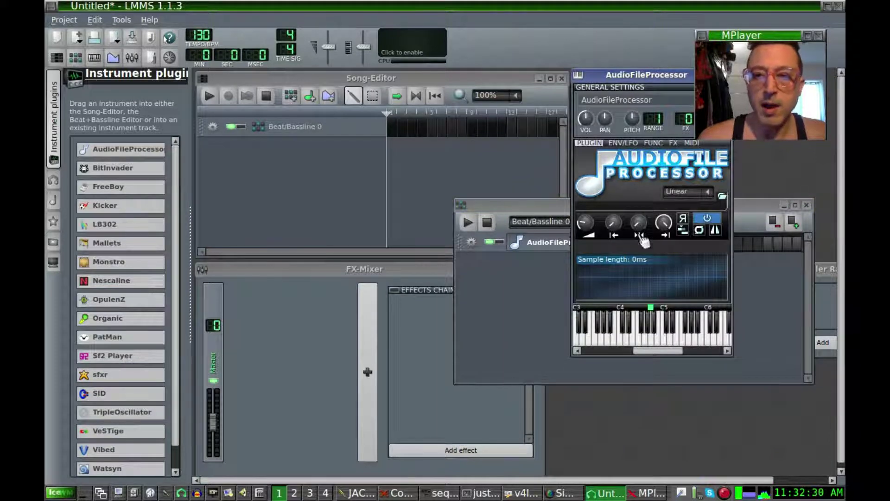
{"action": "left_click_drag", "start_coordinate": [636, 76], "coordinate": [494, 194]}
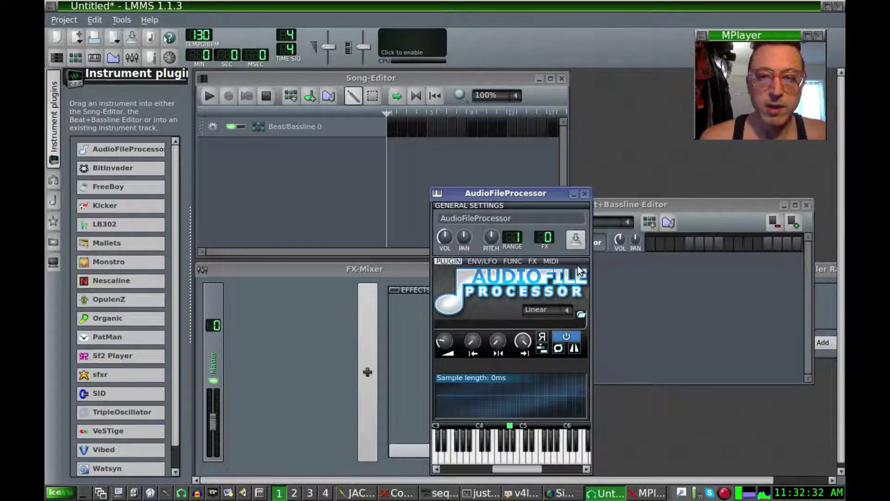
{"action": "left_click", "coordinate": [582, 316]}
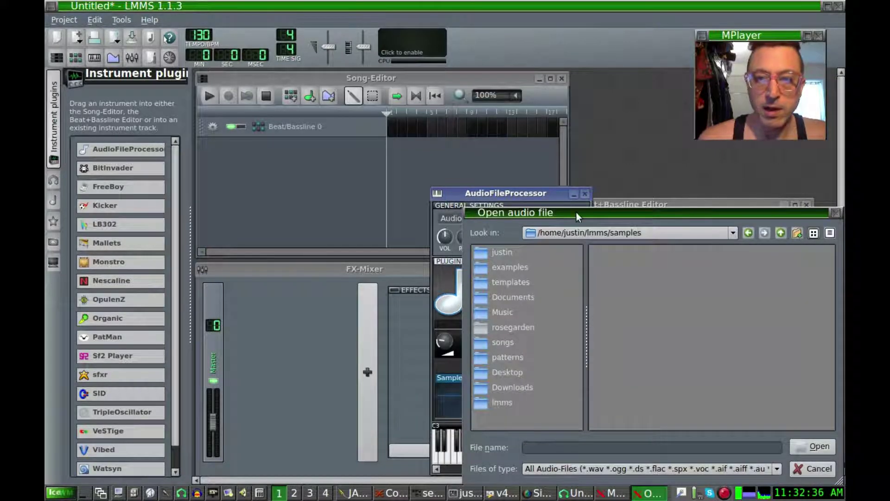
{"action": "left_click_drag", "start_coordinate": [584, 210], "coordinate": [457, 169]}
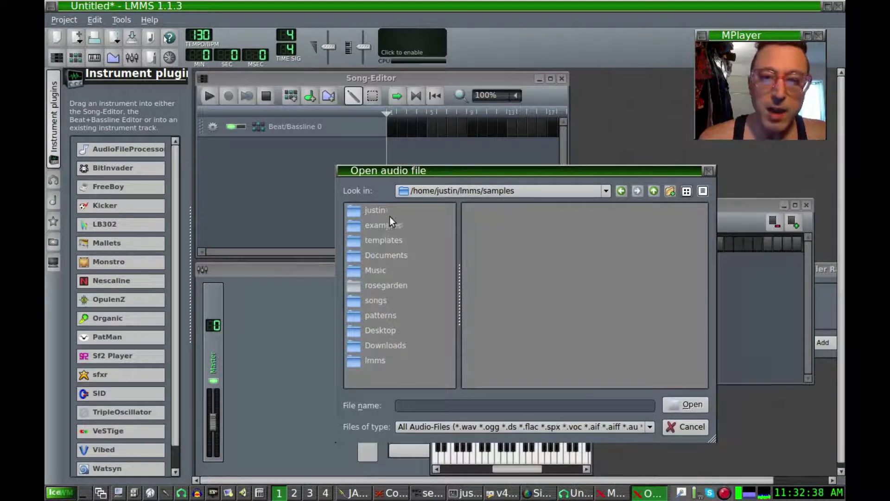
{"action": "left_click", "coordinate": [379, 209]}
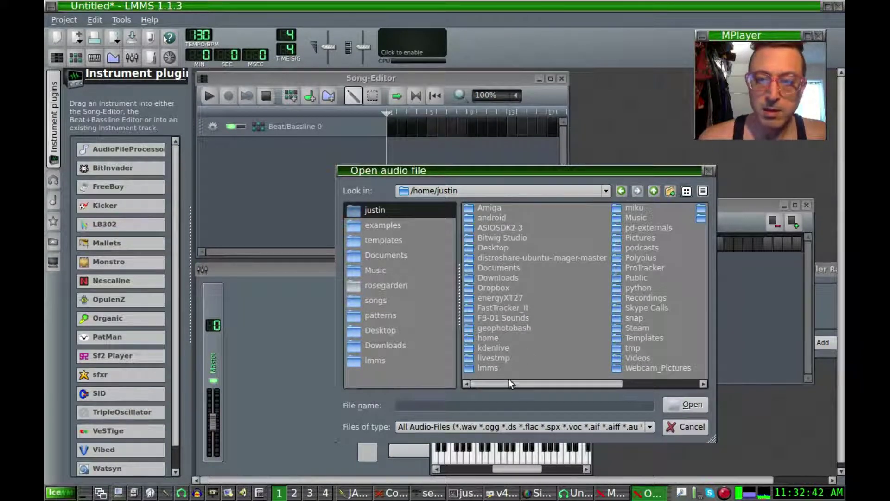
{"action": "double_click", "coordinate": [643, 299]}
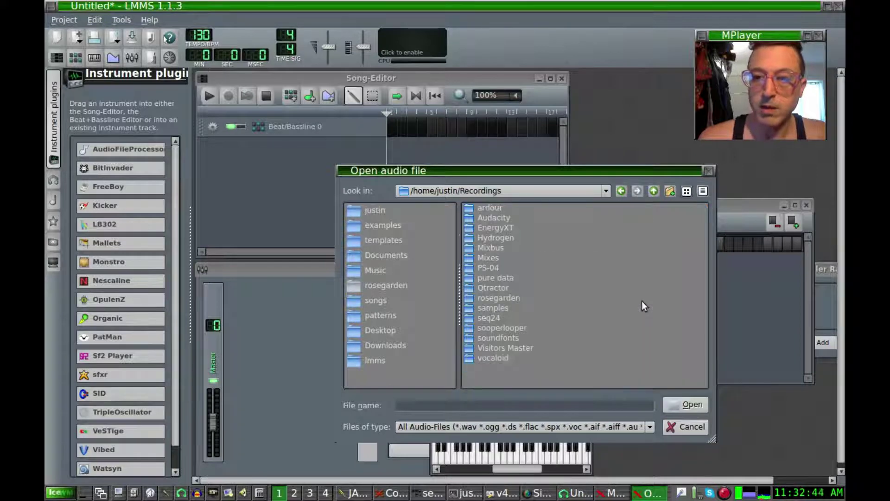
{"action": "double_click", "coordinate": [492, 217]}
{"action": "double_click", "coordinate": [508, 358]}
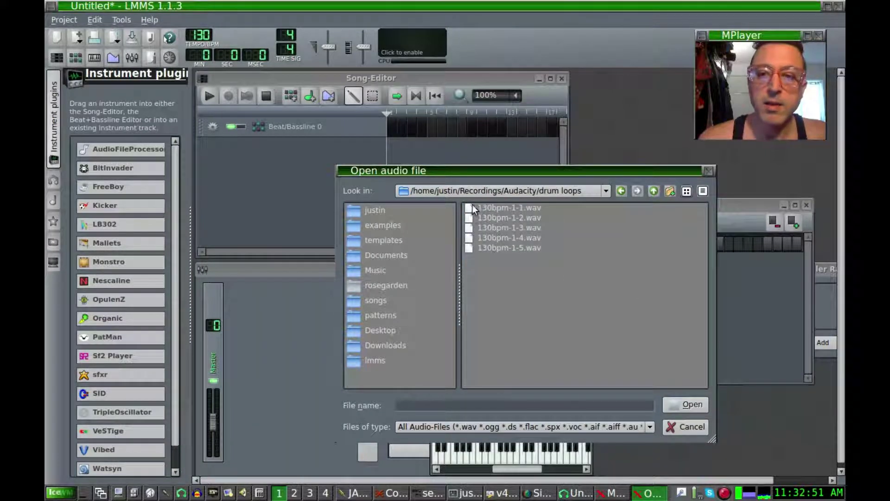
{"action": "left_click", "coordinate": [471, 249]}
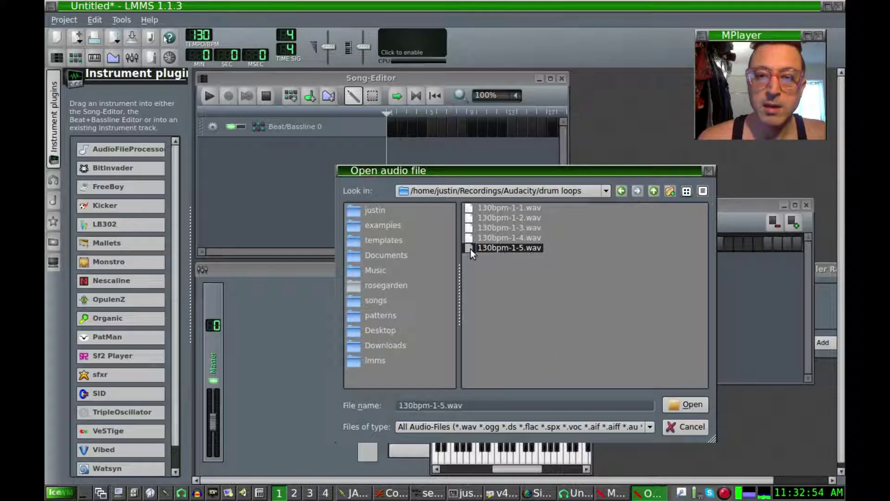
{"action": "left_click", "coordinate": [693, 408]}
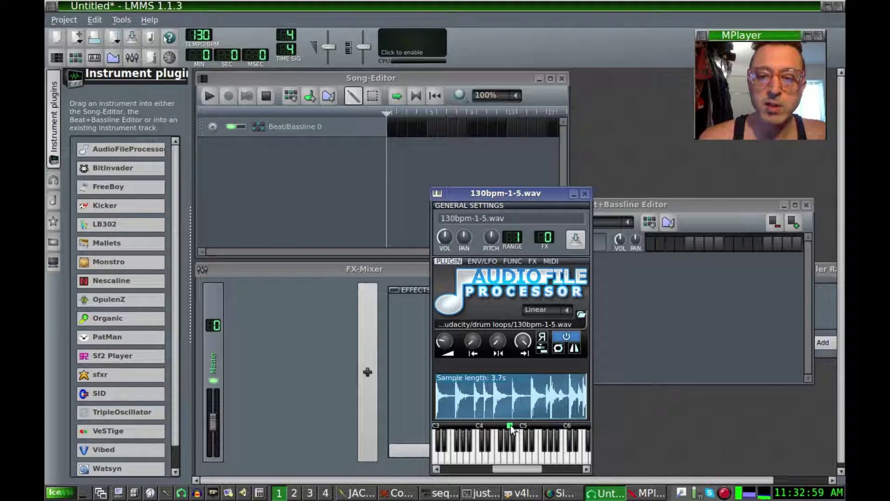
Step: Audition the loaded sample, enable the first step of its beat pattern and play the pattern briefly
{"action": "left_click", "coordinate": [510, 455]}
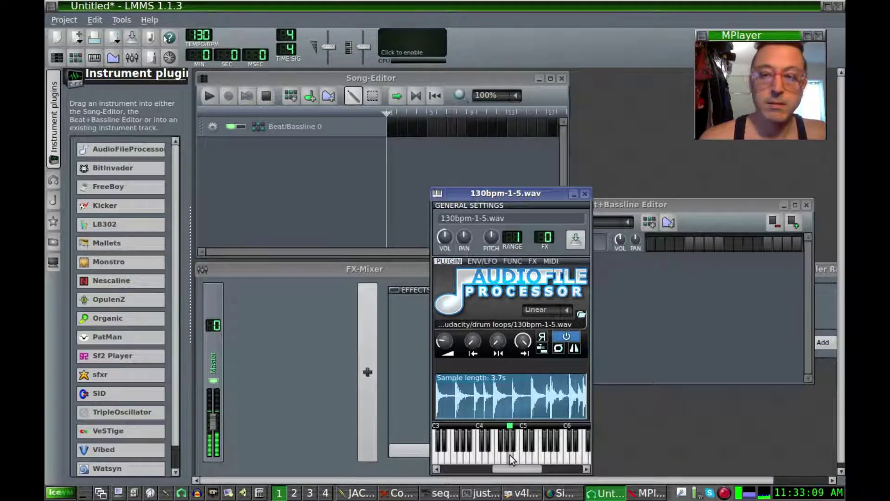
{"action": "left_click_drag", "start_coordinate": [539, 197], "coordinate": [518, 142]}
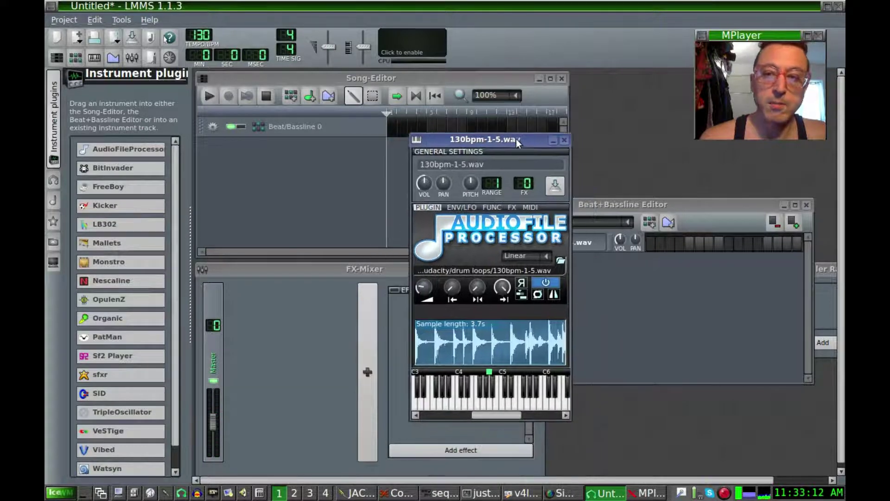
{"action": "left_click", "coordinate": [667, 205]}
{"action": "left_click", "coordinate": [650, 242]}
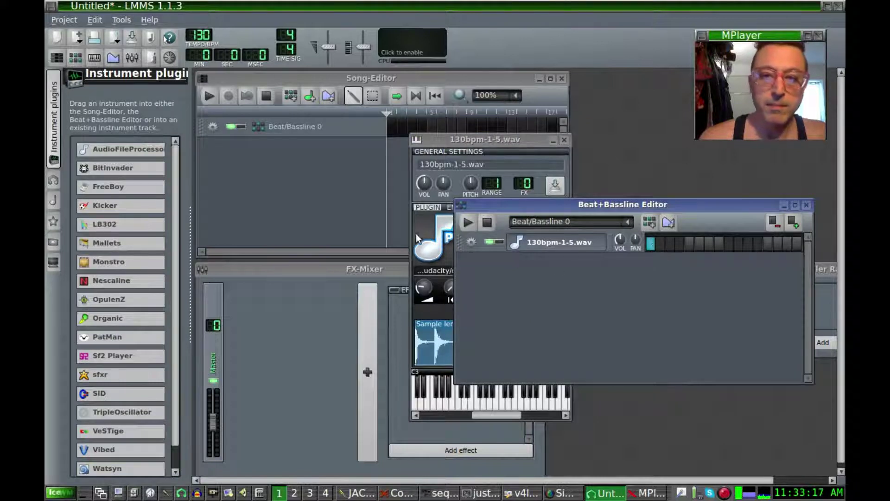
{"action": "left_click", "coordinate": [472, 224]}
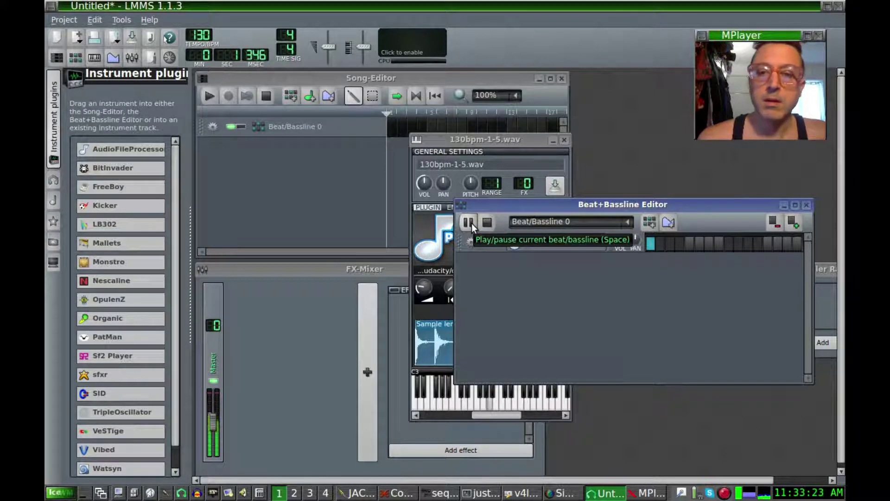
{"action": "left_click", "coordinate": [472, 223]}
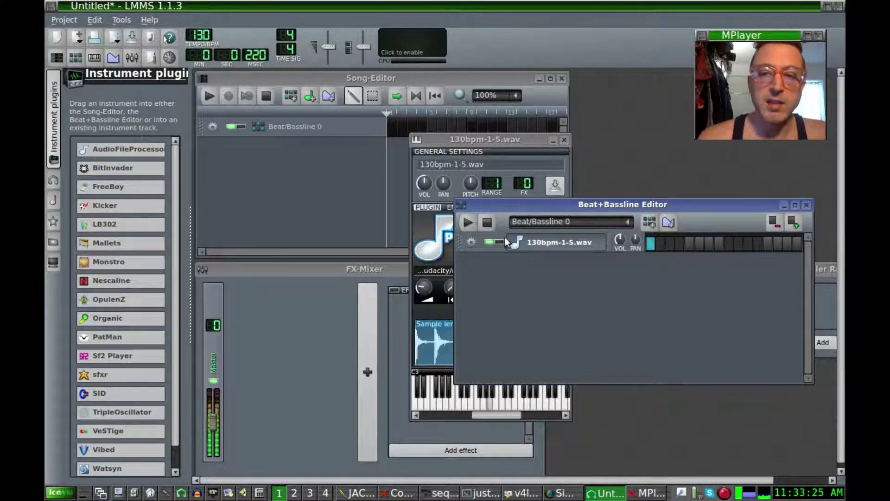
Step: Open the 130bpm-1-5.wav pattern in the Piano-Roll and delete the short note at its start
{"action": "right_click", "coordinate": [653, 244]}
{"action": "left_click", "coordinate": [672, 249]}
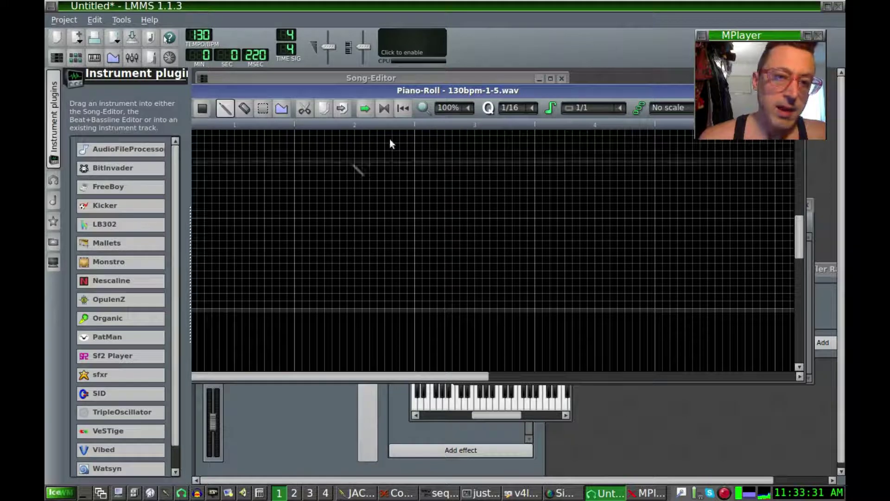
{"action": "left_click_drag", "start_coordinate": [800, 226], "coordinate": [772, 236]}
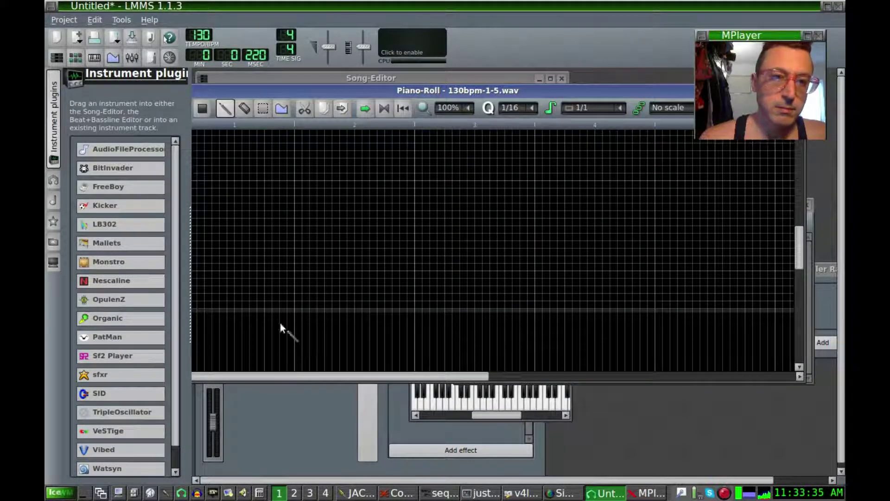
{"action": "left_click", "coordinate": [57, 121]}
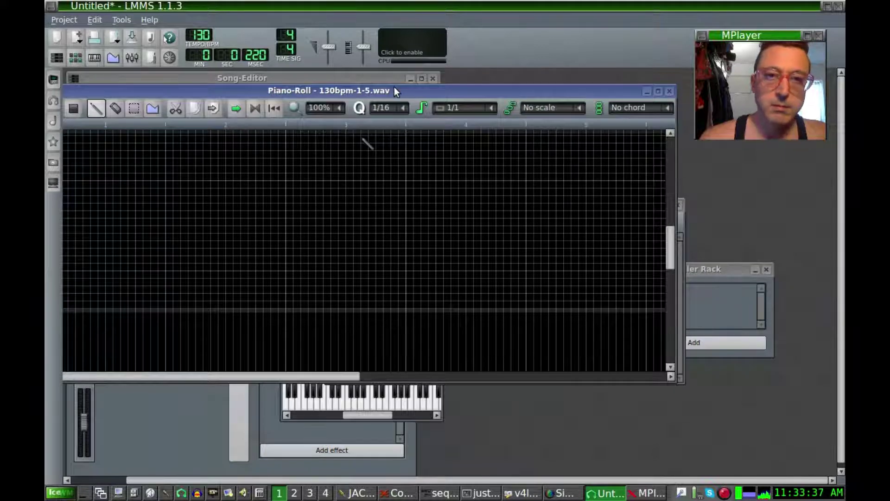
{"action": "left_click_drag", "start_coordinate": [394, 88], "coordinate": [530, 97]}
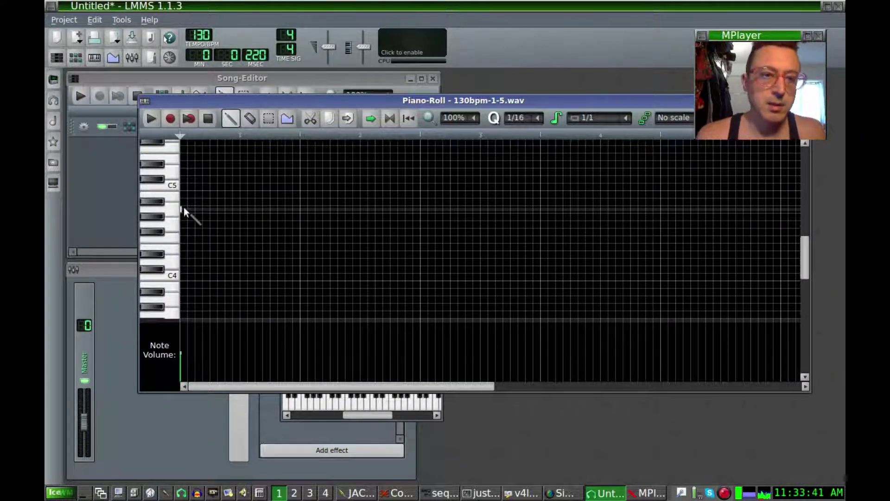
{"action": "right_click", "coordinate": [181, 209]}
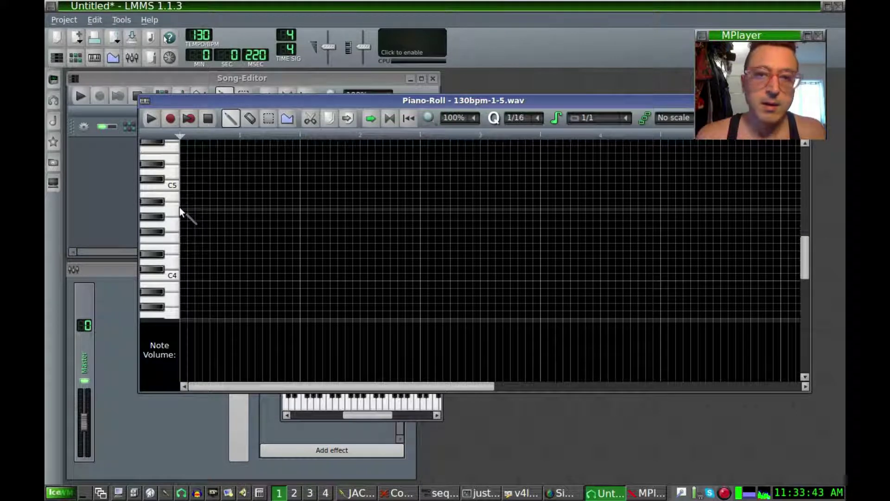
Step: Set the note length to 1/1 and draw a one-bar note on A4 at the start of the pattern
{"action": "scroll", "coordinate": [591, 120], "scroll_direction": "down", "scroll_amount": 1}
{"action": "scroll", "coordinate": [602, 123], "scroll_direction": "down", "scroll_amount": 1}
{"action": "left_click", "coordinate": [626, 119]}
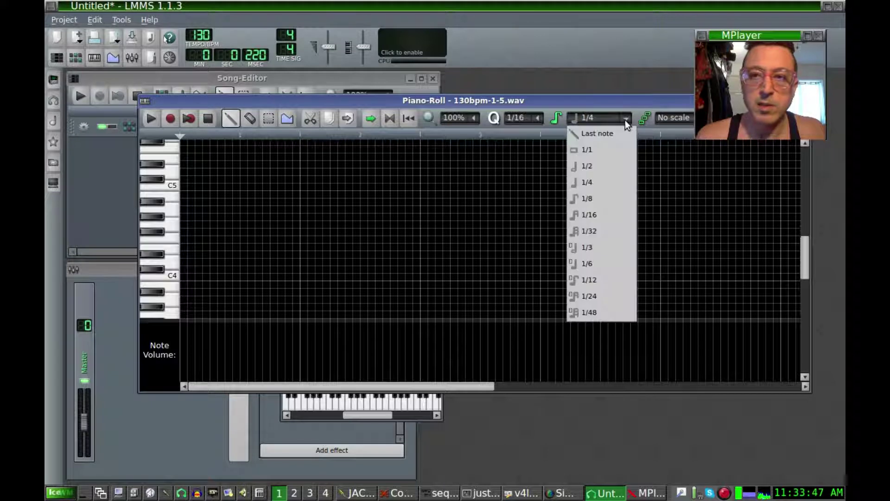
{"action": "left_click", "coordinate": [613, 148]}
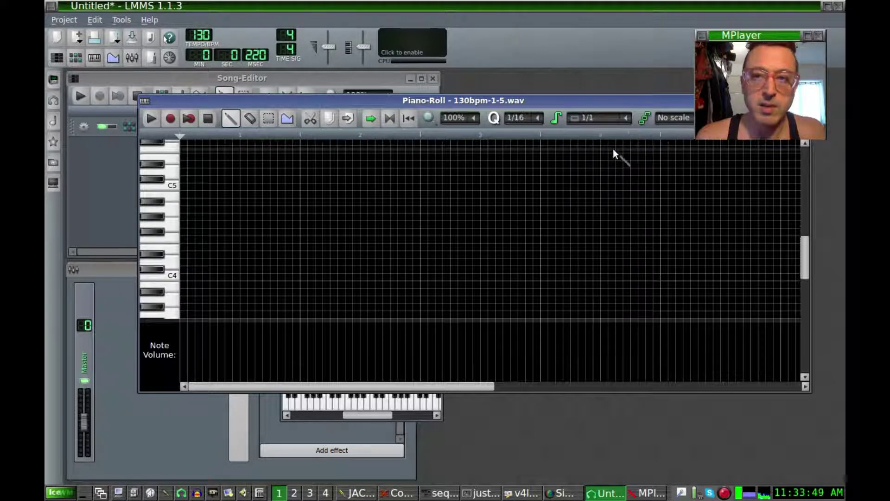
{"action": "left_click", "coordinate": [166, 222]}
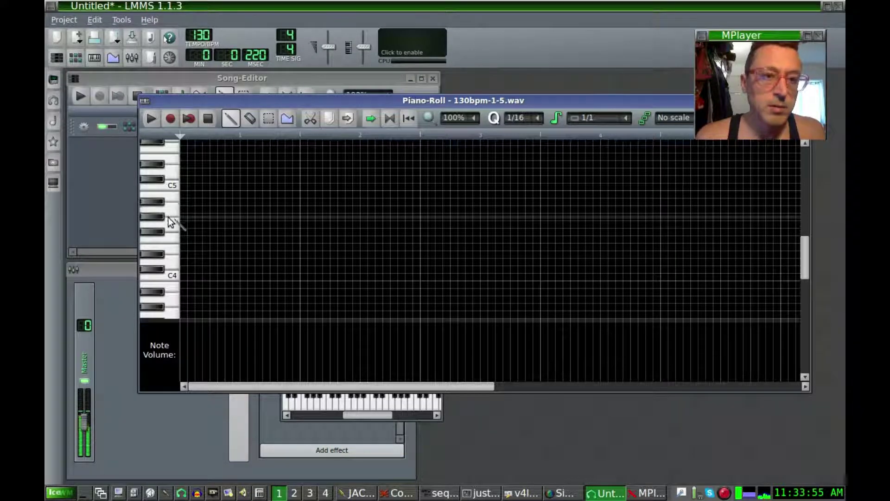
{"action": "left_click", "coordinate": [183, 208]}
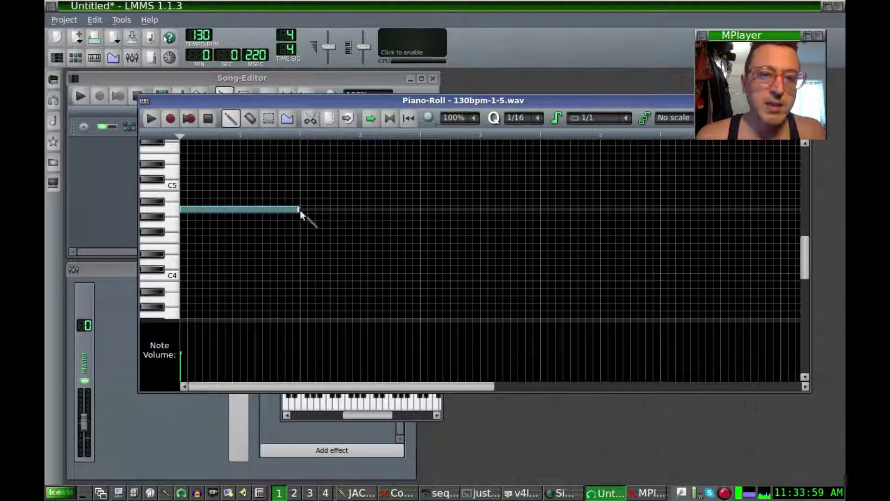
{"action": "mouse_move", "coordinate": [299, 210]}
{"action": "left_mouse_down"}
{"action": "mouse_move", "coordinate": [491, 210]}
{"action": "mouse_move", "coordinate": [303, 211]}
{"action": "left_mouse_up"}
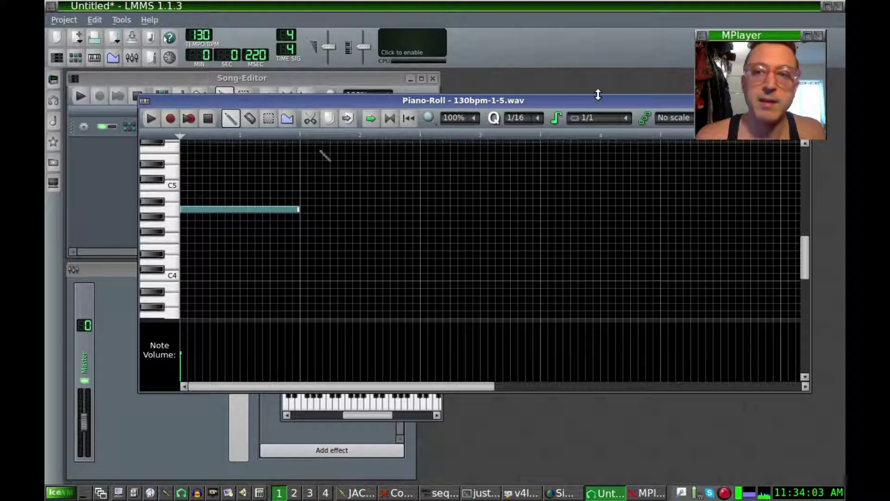
Step: Play the pattern with loop points spanning the first two bars and stretch the A4 note to two bars
{"action": "left_click_drag", "start_coordinate": [592, 101], "coordinate": [513, 116]}
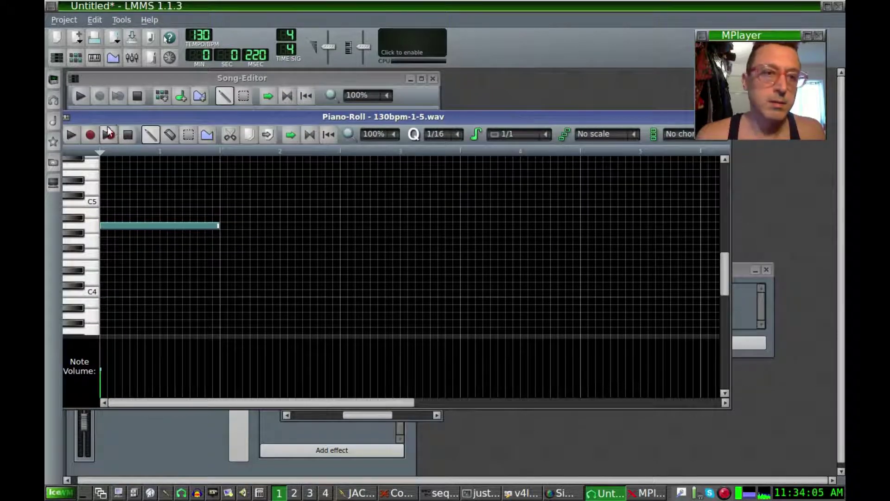
{"action": "left_click", "coordinate": [71, 135]}
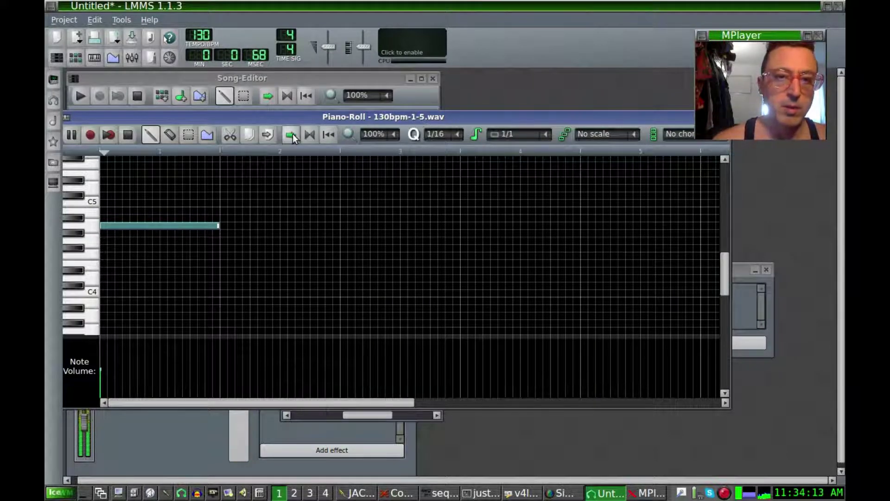
{"action": "left_click", "coordinate": [307, 137]}
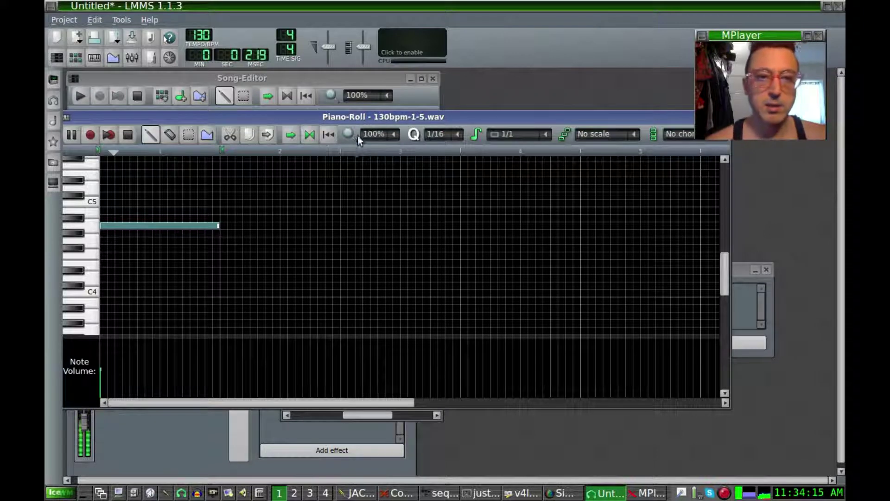
{"action": "left_click_drag", "start_coordinate": [223, 149], "coordinate": [341, 148]}
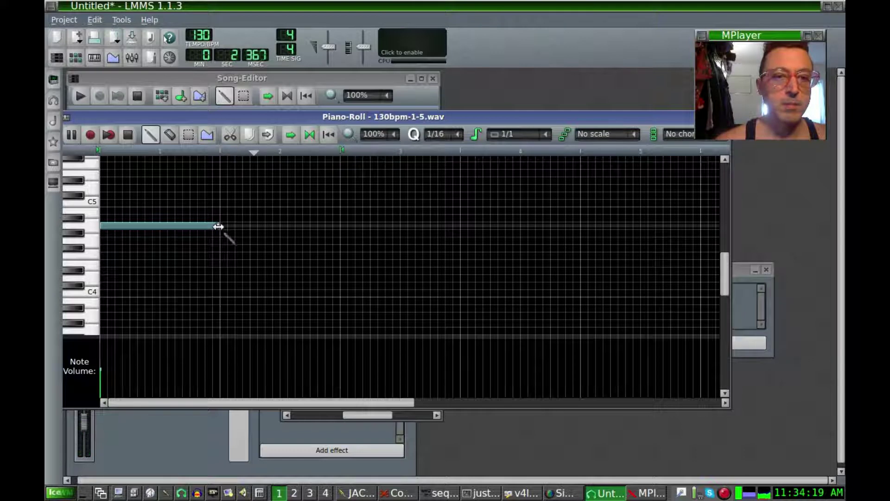
{"action": "left_click_drag", "start_coordinate": [217, 226], "coordinate": [341, 226]}
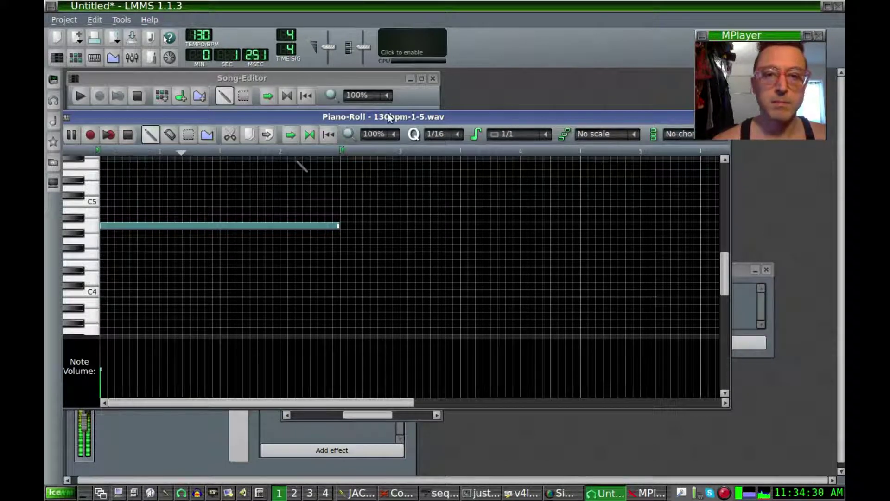
Step: Close the Piano-Roll and open the instrument window of the 130bpm-1-5.wav track
{"action": "left_click_drag", "start_coordinate": [572, 116], "coordinate": [598, 149]}
{"action": "left_click", "coordinate": [747, 152]}
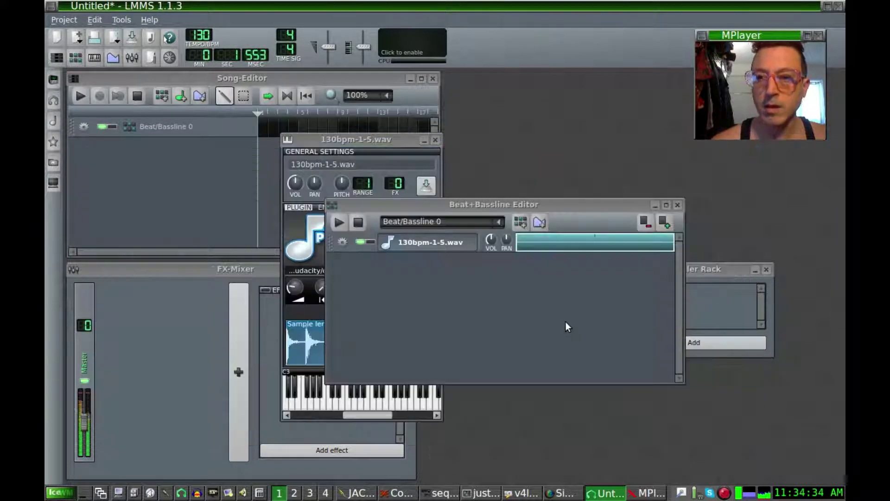
{"action": "left_click", "coordinate": [427, 246]}
{"action": "left_click", "coordinate": [430, 247]}
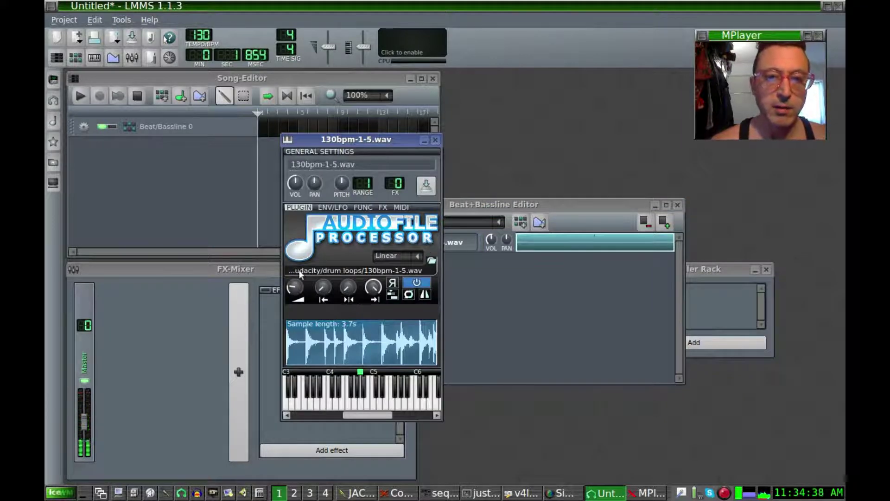
Step: Check the start and end points of the 130bpm-1-5.wav sample, and stop the beat/bassline playback
{"action": "left_click", "coordinate": [328, 298]}
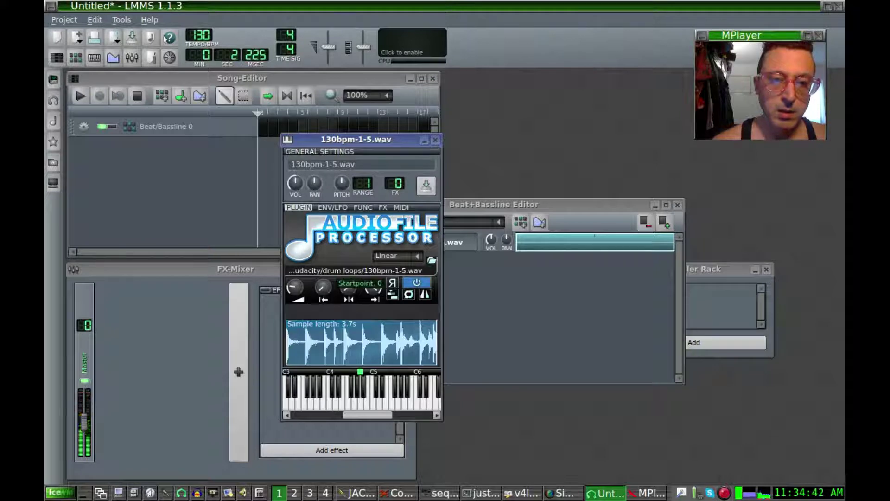
{"action": "left_click", "coordinate": [373, 287]}
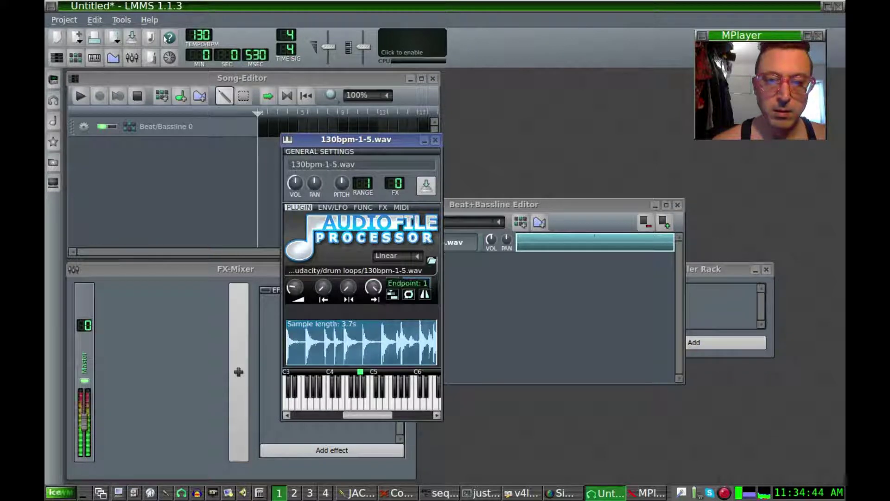
{"action": "left_click", "coordinate": [487, 218]}
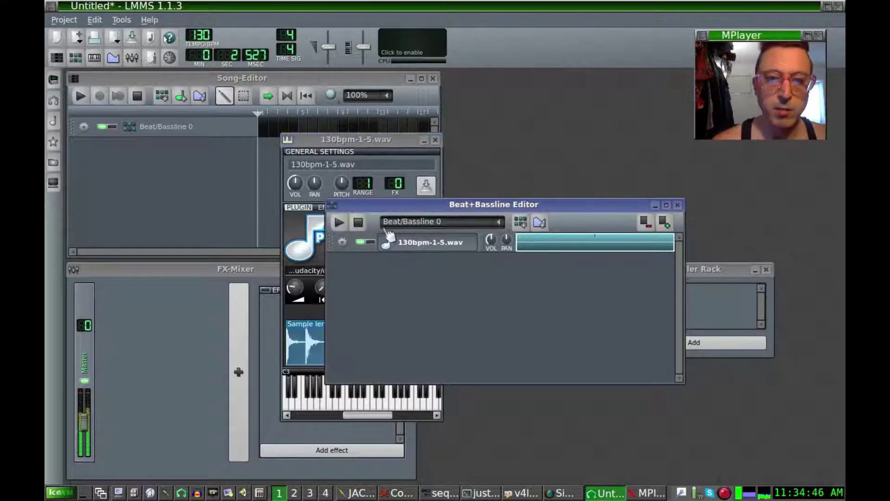
{"action": "left_click", "coordinate": [365, 227]}
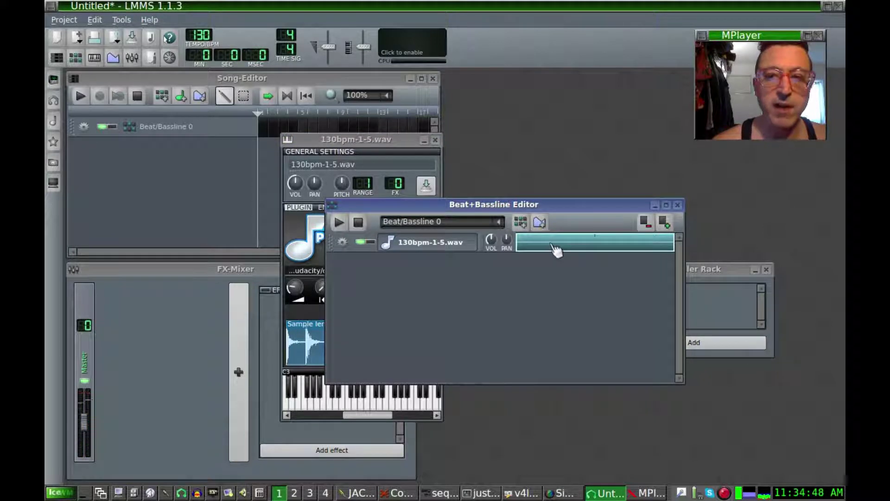
Step: Load 130bpm-1-1.wav from the drum loops folder into the track's AudioFileProcessor in place of the current sample
{"action": "left_click", "coordinate": [452, 243]}
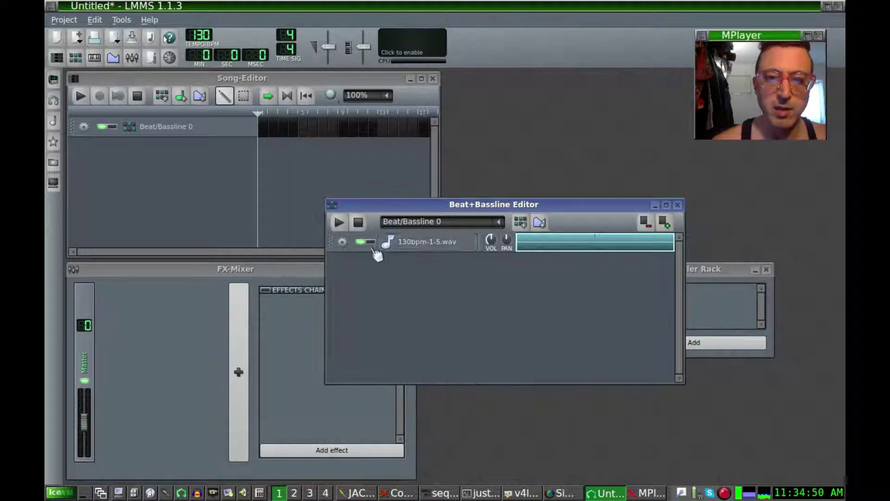
{"action": "left_click", "coordinate": [419, 245]}
{"action": "left_click", "coordinate": [432, 262]}
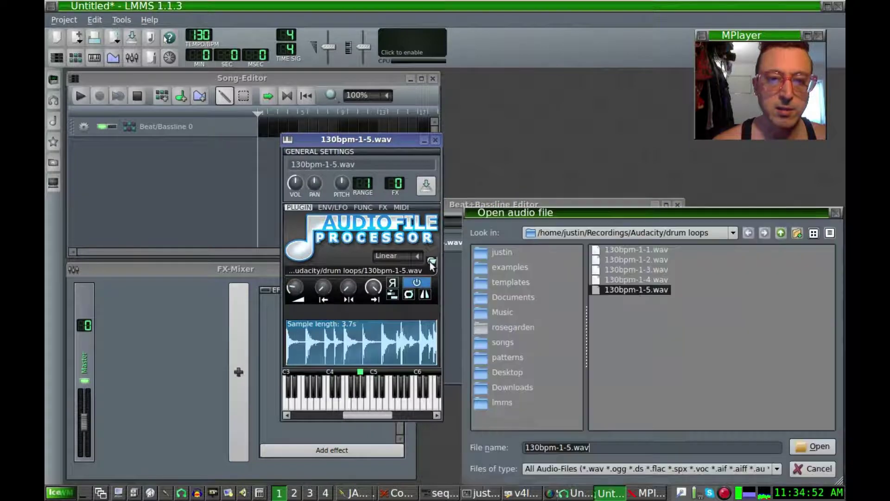
{"action": "double_click", "coordinate": [605, 249]}
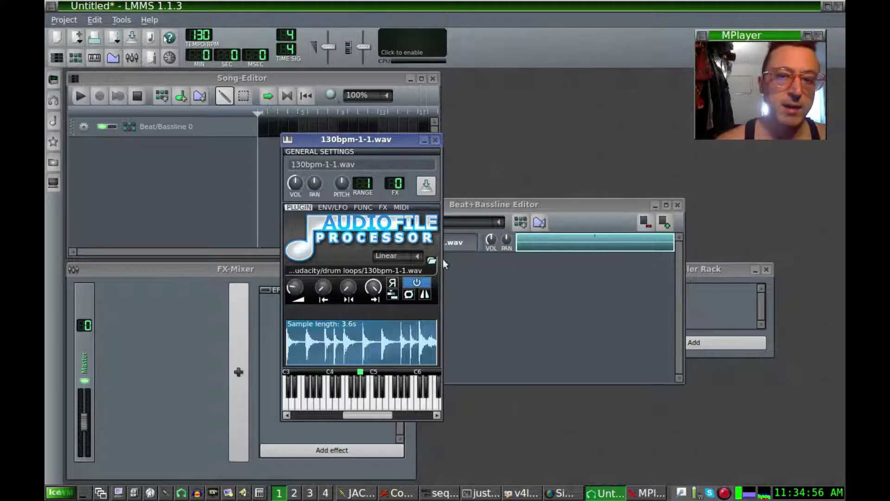
Step: Play the beat/bassline with the new loop and move the Beat+Bassline Editor clear of the instrument window
{"action": "left_click", "coordinate": [486, 203]}
{"action": "left_click", "coordinate": [338, 228]}
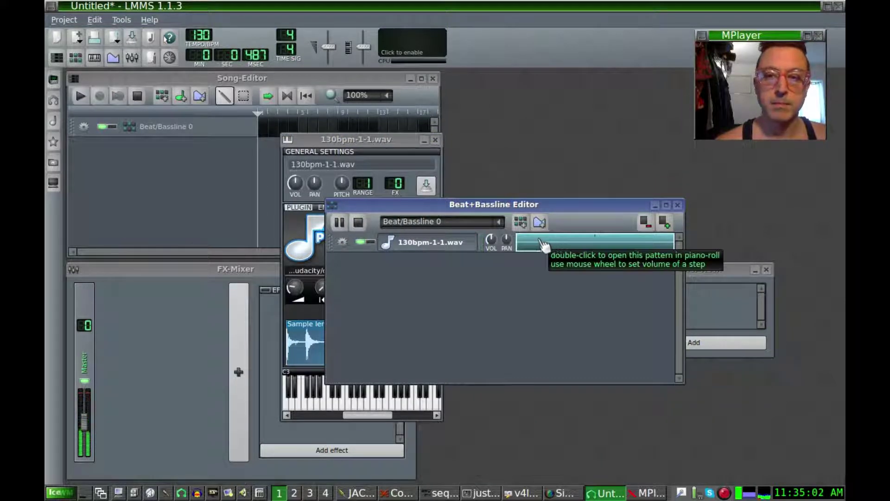
{"action": "left_click_drag", "start_coordinate": [493, 204], "coordinate": [627, 165]}
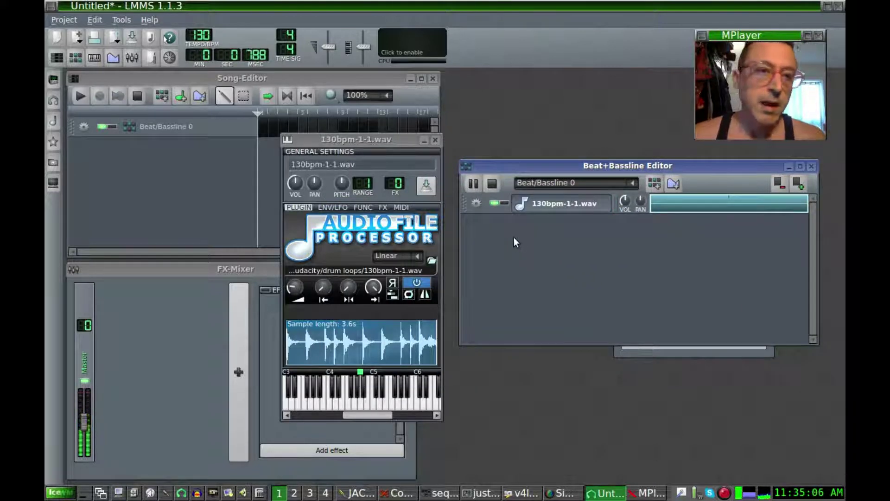
Step: Add the Delay effect to the effects chain of the 130bpm-1-1.wav instrument
{"action": "left_click", "coordinate": [382, 208]}
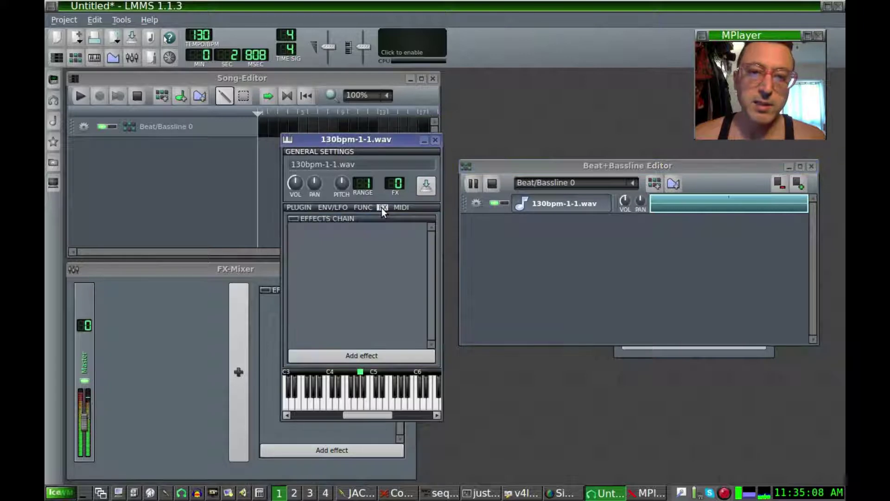
{"action": "left_click", "coordinate": [387, 355]}
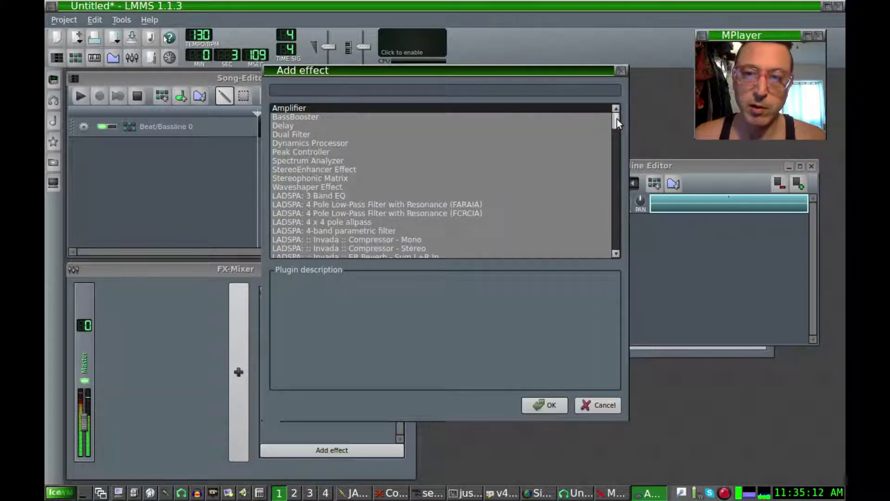
{"action": "mouse_move", "coordinate": [616, 119]}
{"action": "left_mouse_down"}
{"action": "mouse_move", "coordinate": [619, 134]}
{"action": "mouse_move", "coordinate": [611, 116]}
{"action": "left_mouse_up"}
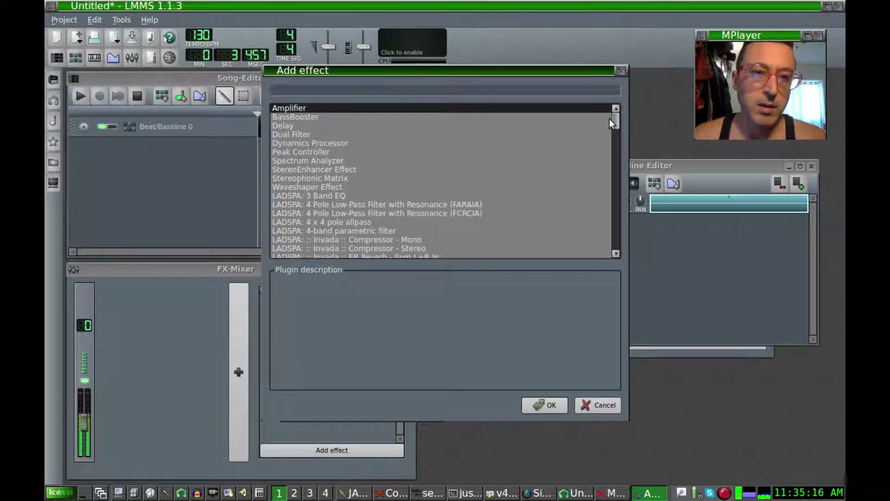
{"action": "double_click", "coordinate": [289, 126]}
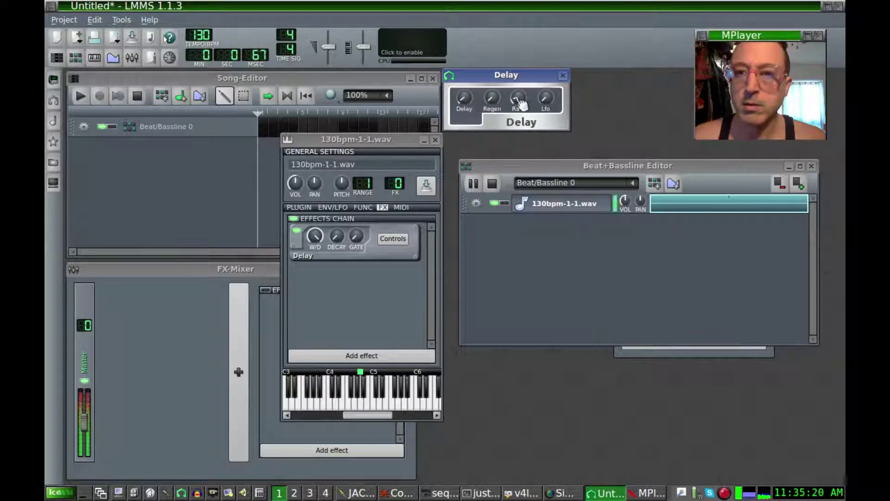
Step: Hide and reshow the Delay effect's controls and move their window clear of the instrument window
{"action": "left_click", "coordinate": [393, 239]}
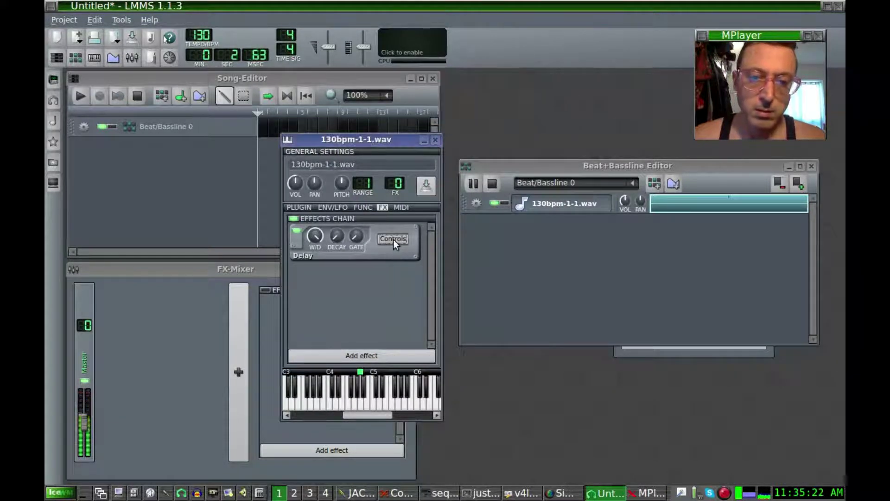
{"action": "left_click", "coordinate": [396, 241]}
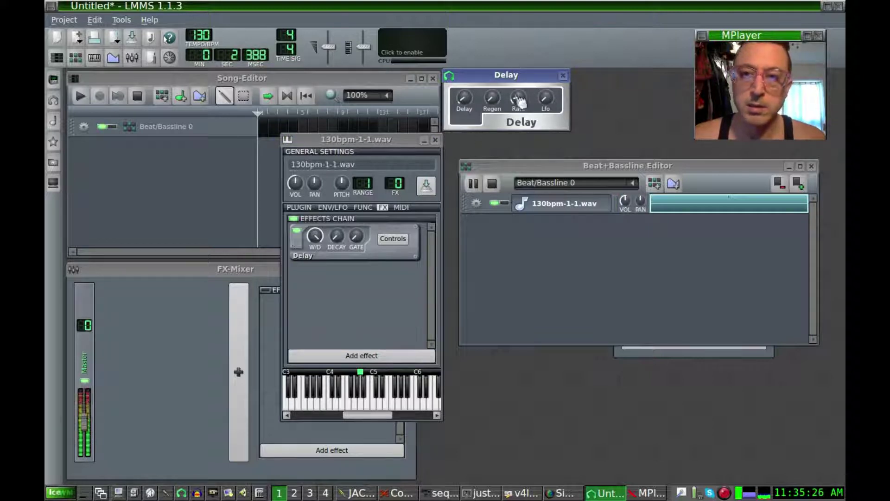
{"action": "left_click_drag", "start_coordinate": [480, 76], "coordinate": [546, 90]}
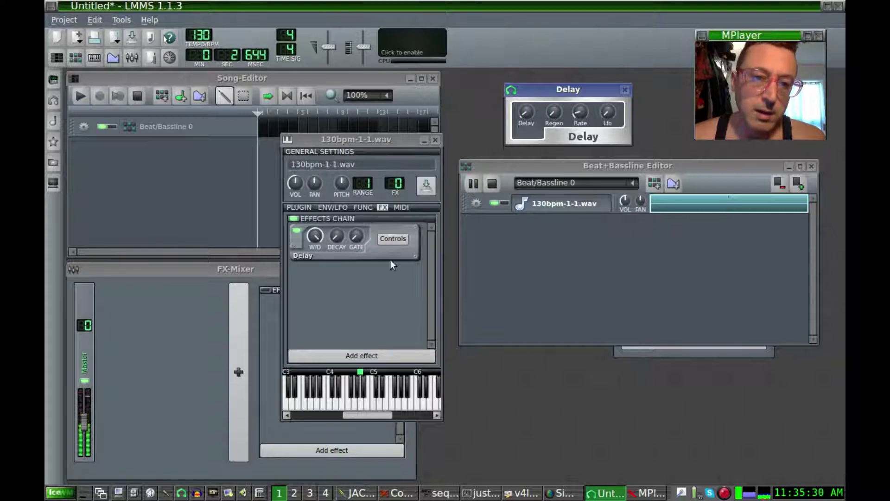
{"action": "left_click", "coordinate": [397, 238]}
{"action": "left_click", "coordinate": [397, 237]}
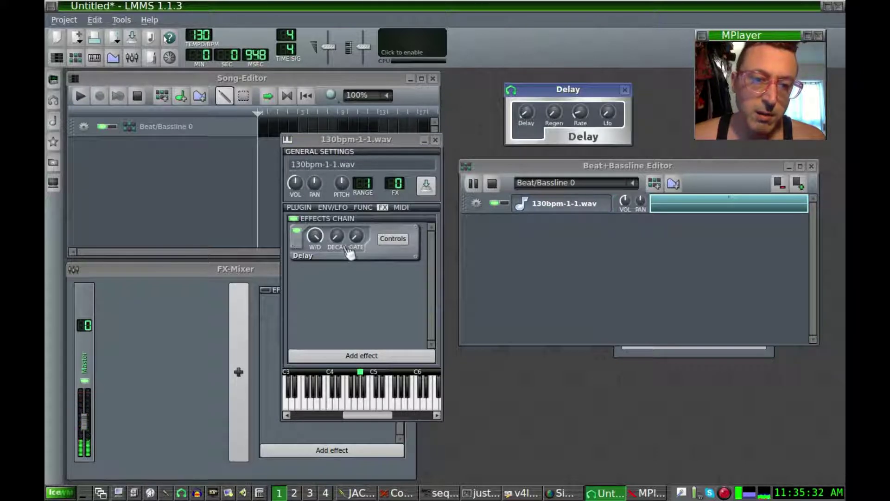
Step: Adjust the Delay effect's wet/dry mix, delay, regen and LFO amounts while the loop plays
{"action": "left_click", "coordinate": [315, 237]}
{"action": "mouse_move", "coordinate": [315, 236]}
{"action": "left_mouse_down"}
{"action": "mouse_move", "coordinate": [315, 253]}
{"action": "mouse_move", "coordinate": [315, 234]}
{"action": "left_mouse_up"}
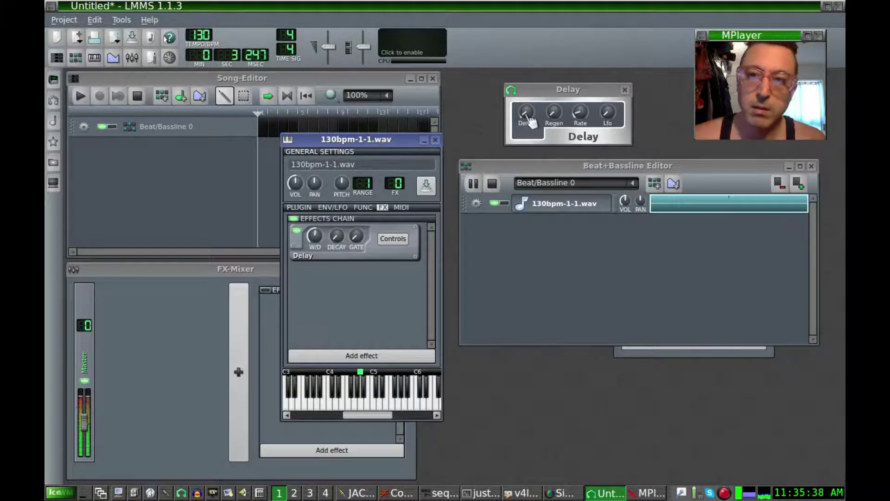
{"action": "left_click_drag", "start_coordinate": [527, 116], "coordinate": [526, 118]}
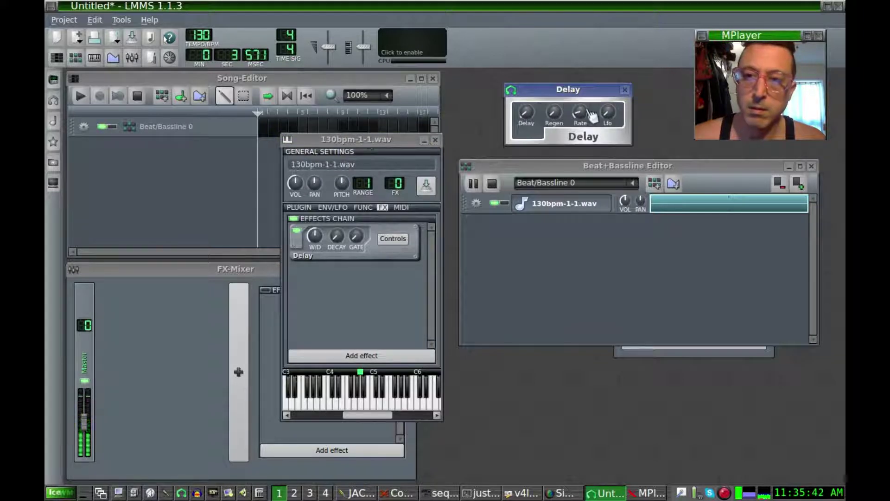
{"action": "left_click_drag", "start_coordinate": [315, 235], "coordinate": [316, 232]}
{"action": "mouse_move", "coordinate": [526, 112]}
{"action": "left_mouse_down"}
{"action": "mouse_move", "coordinate": [560, 114]}
{"action": "mouse_move", "coordinate": [526, 116]}
{"action": "left_mouse_up"}
{"action": "left_click_drag", "start_coordinate": [608, 112], "coordinate": [608, 118]}
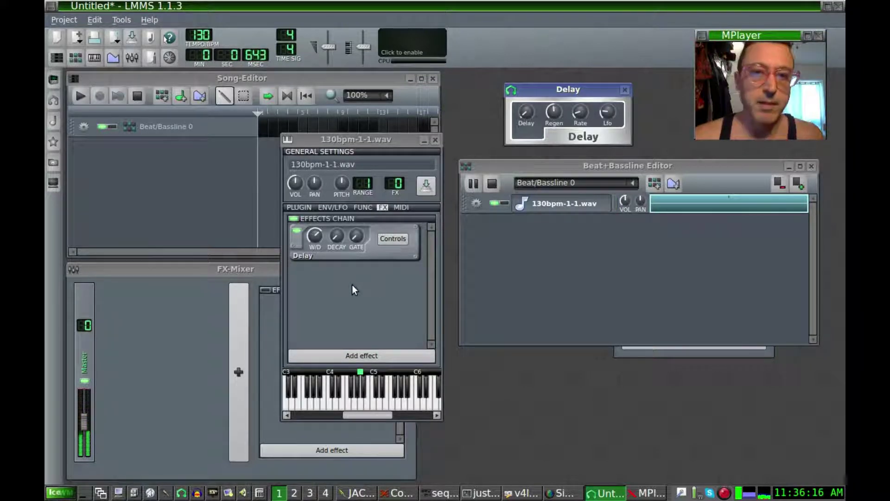
Step: Add the LADSPA Invada Compressor - Mono effect after the Delay and close its control window
{"action": "left_click", "coordinate": [365, 356]}
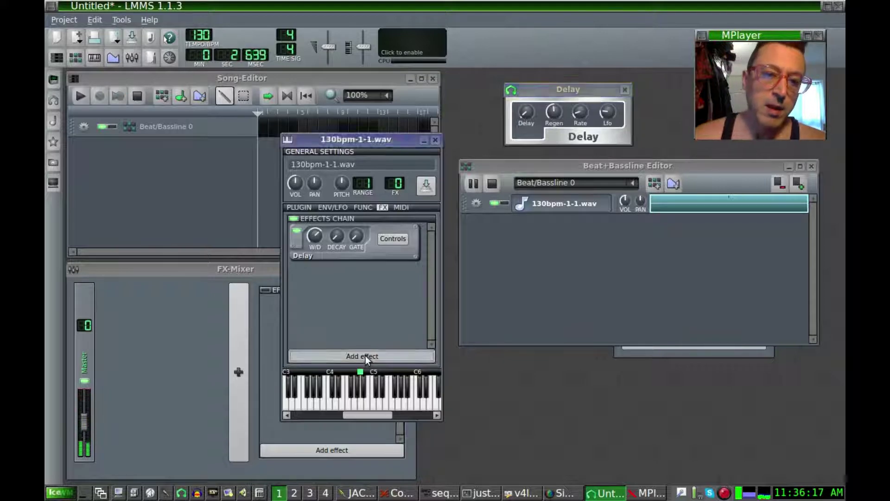
{"action": "left_click_drag", "start_coordinate": [615, 121], "coordinate": [613, 137]}
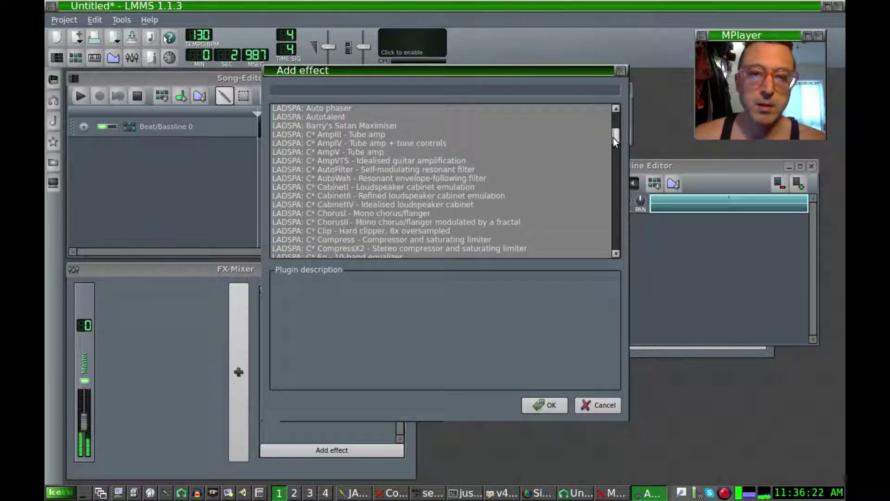
{"action": "left_click_drag", "start_coordinate": [617, 138], "coordinate": [614, 136]}
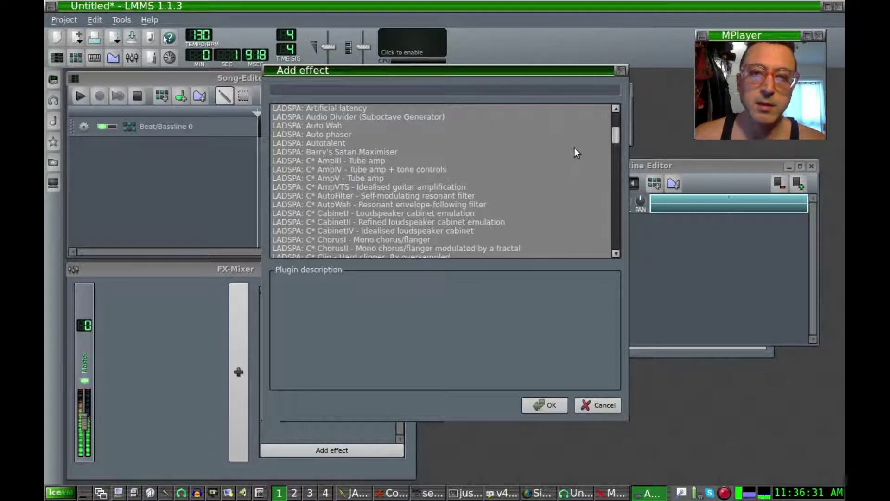
{"action": "left_click_drag", "start_coordinate": [614, 140], "coordinate": [611, 129]}
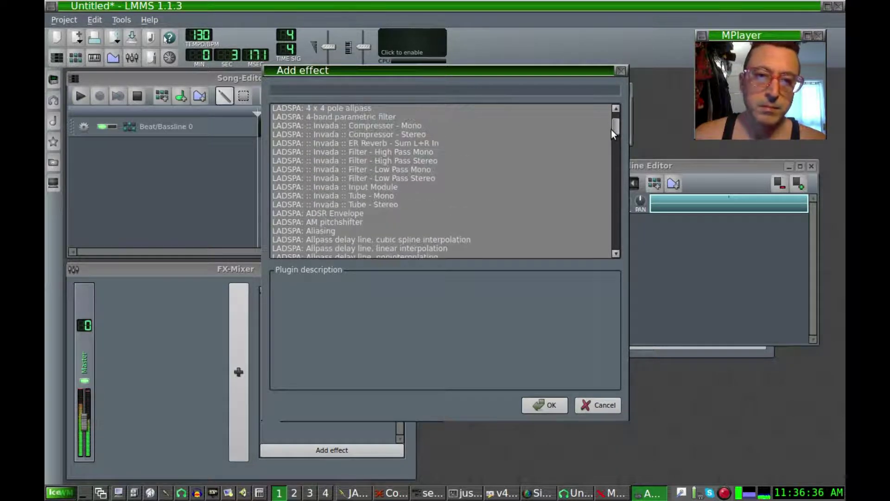
{"action": "double_click", "coordinate": [351, 128]}
{"action": "left_click_drag", "start_coordinate": [594, 333], "coordinate": [546, 199]}
{"action": "left_click", "coordinate": [634, 201]}
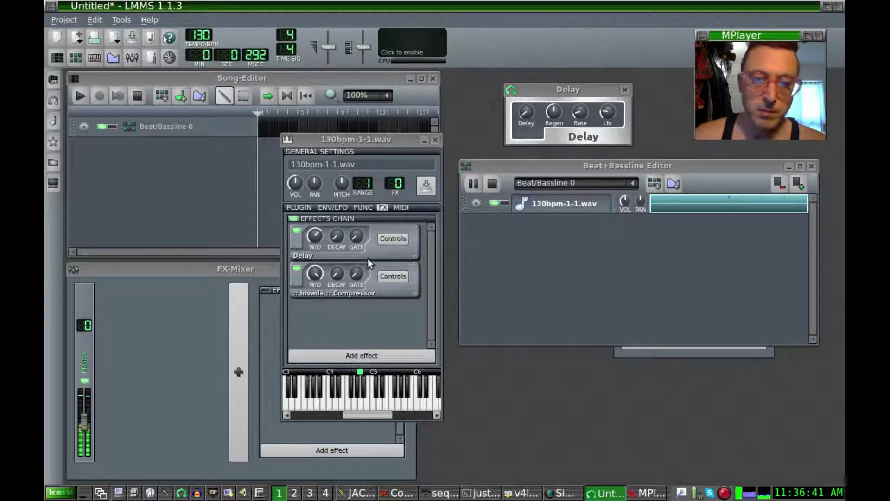
Step: Remove the Invada Compressor and the Delay from the instrument's effects chain
{"action": "right_click", "coordinate": [389, 289]}
{"action": "left_click", "coordinate": [414, 348]}
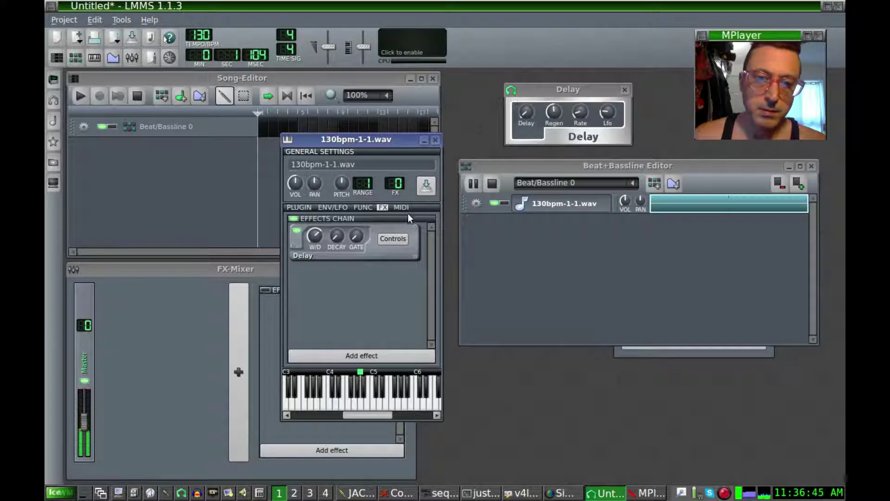
{"action": "right_click", "coordinate": [388, 251]}
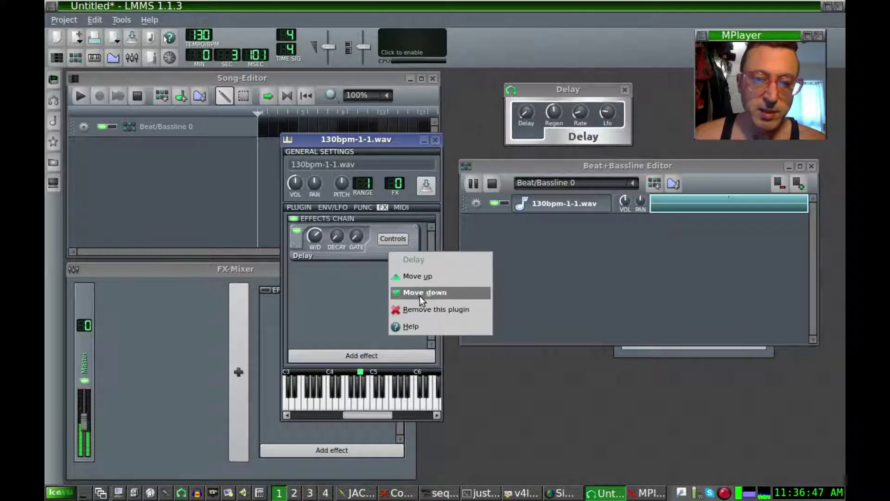
{"action": "left_click", "coordinate": [421, 309]}
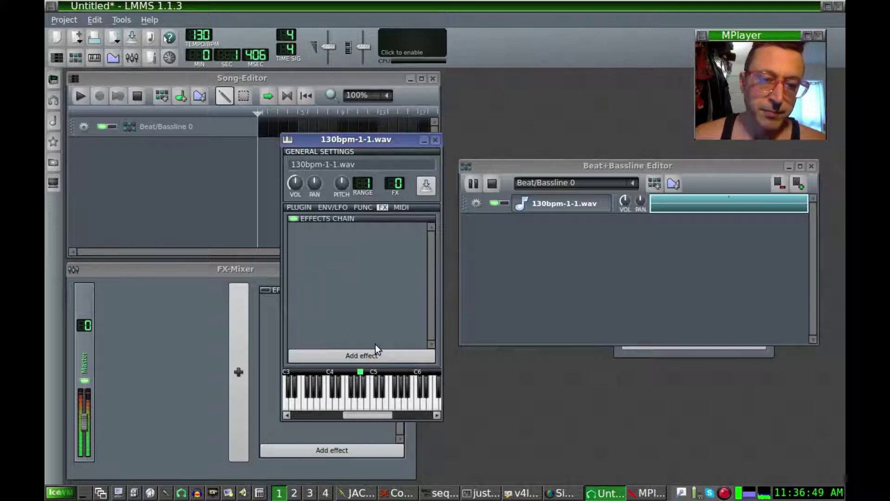
Step: Search the effects for "rever" and add LADSPA: Calf Reverb to the instrument's effects chain
{"action": "left_click", "coordinate": [369, 356]}
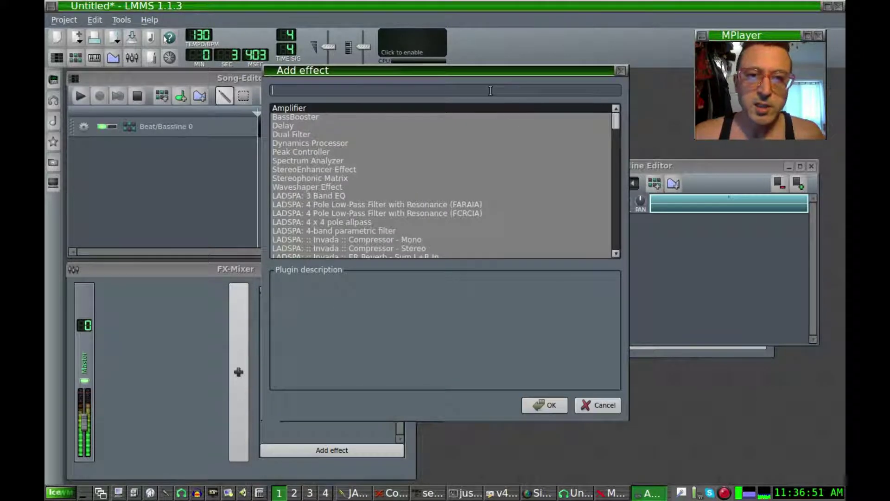
{"action": "type", "text": "rever"}
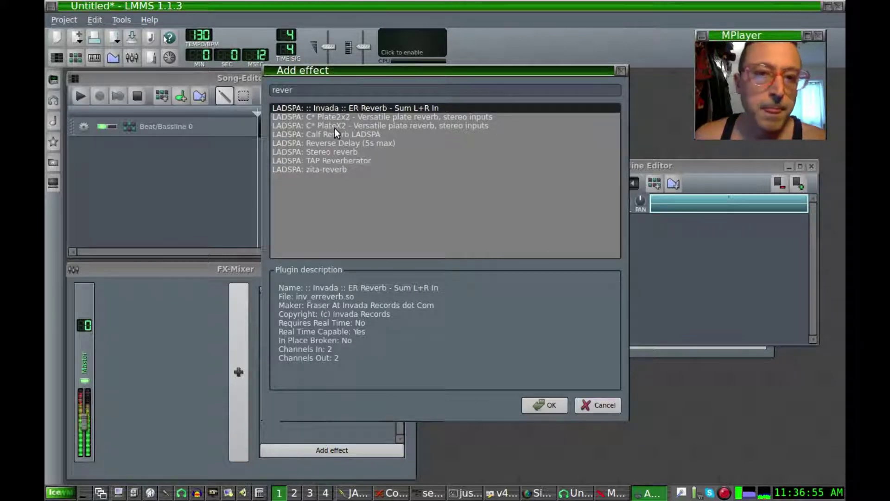
{"action": "double_click", "coordinate": [330, 135]}
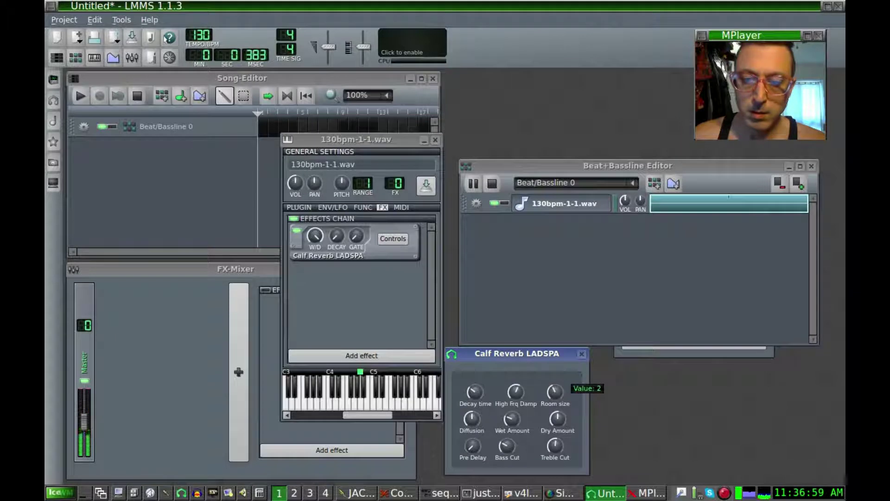
Step: Adjust the Calf Reverb's room size and decay time, and raise its pre-delay
{"action": "left_click_drag", "start_coordinate": [557, 393], "coordinate": [557, 387]}
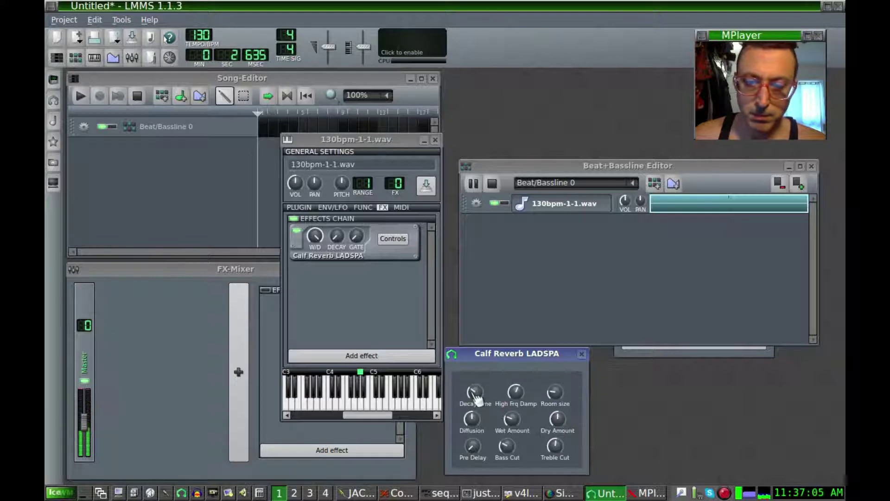
{"action": "left_click_drag", "start_coordinate": [478, 393], "coordinate": [478, 398]}
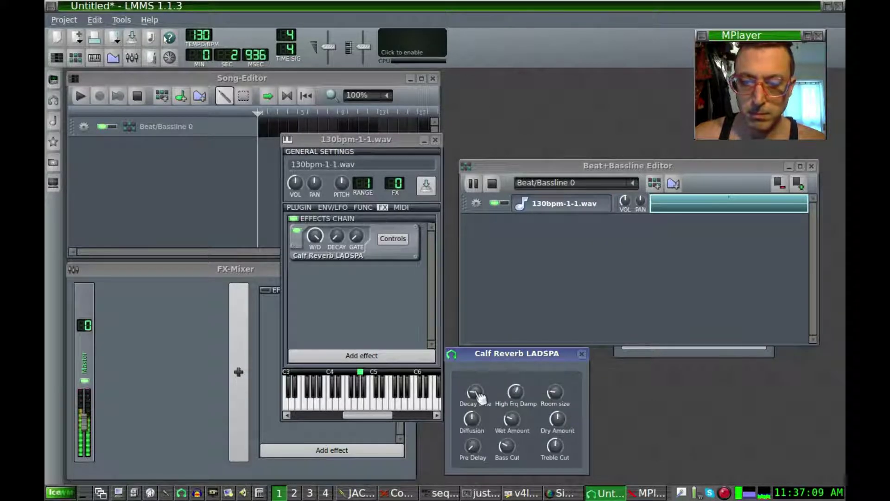
{"action": "left_click_drag", "start_coordinate": [478, 448], "coordinate": [477, 455]}
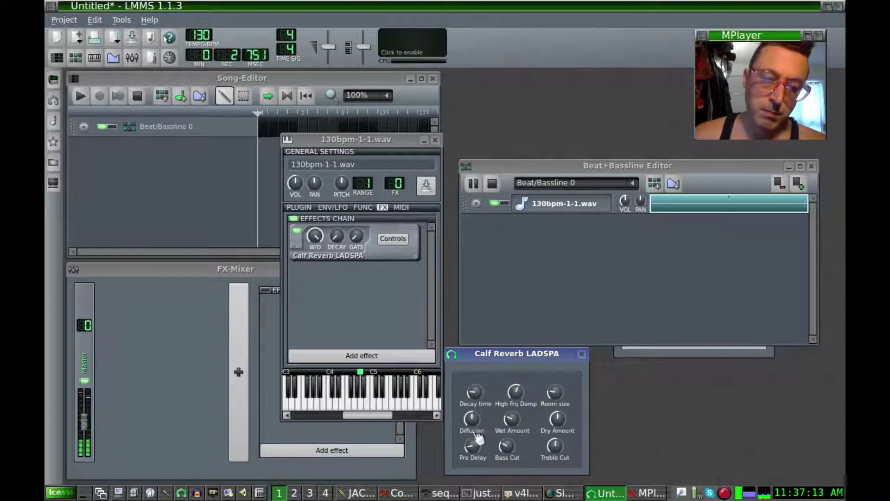
Step: Close the Calf Reverb controls and the 130bpm-1-1.wav instrument window
{"action": "left_click", "coordinate": [582, 354]}
{"action": "left_click_drag", "start_coordinate": [379, 140], "coordinate": [495, 142]}
{"action": "left_click", "coordinate": [553, 143]}
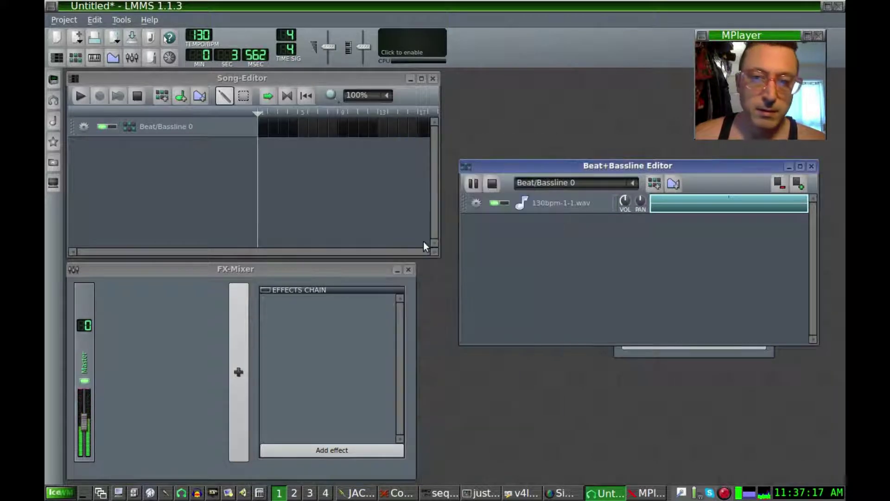
Step: Browse the sample library and select house_loop01.ogg in the beats folder to preview it
{"action": "left_click", "coordinate": [52, 79]}
{"action": "left_click_drag", "start_coordinate": [176, 199], "coordinate": [168, 232]}
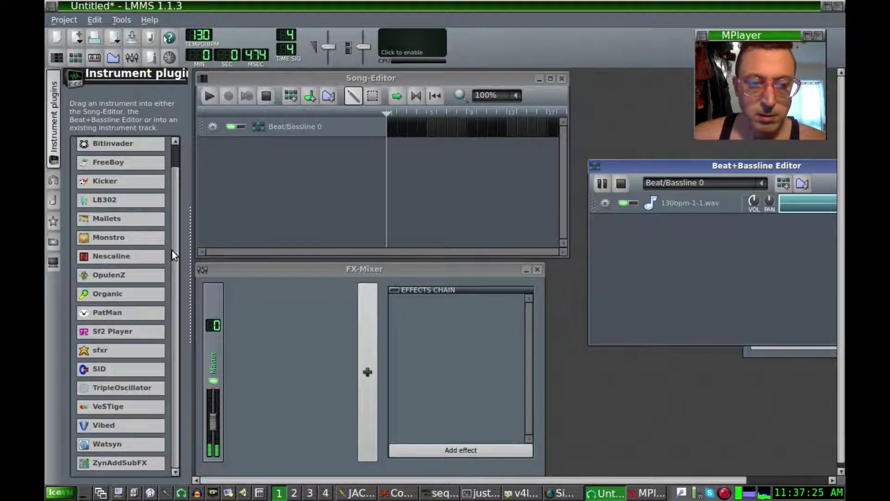
{"action": "scroll", "coordinate": [168, 243], "scroll_direction": "up", "scroll_amount": 1}
{"action": "left_click", "coordinate": [53, 181]}
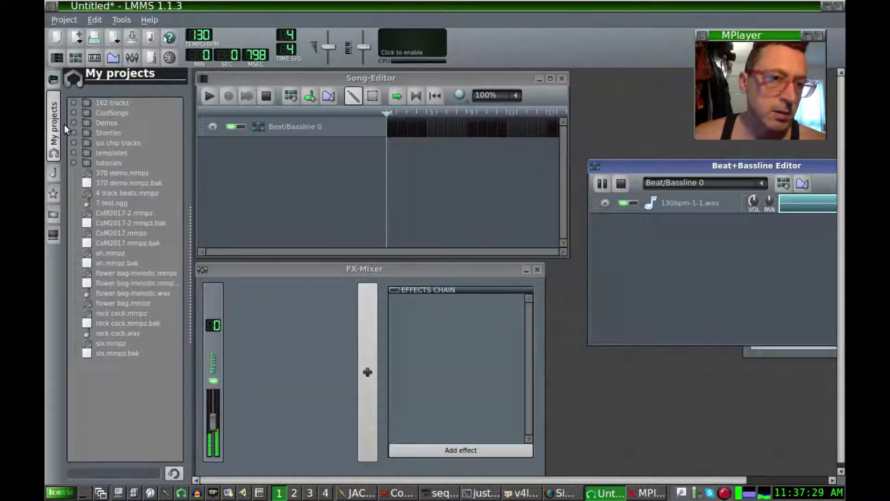
{"action": "left_click", "coordinate": [54, 174]}
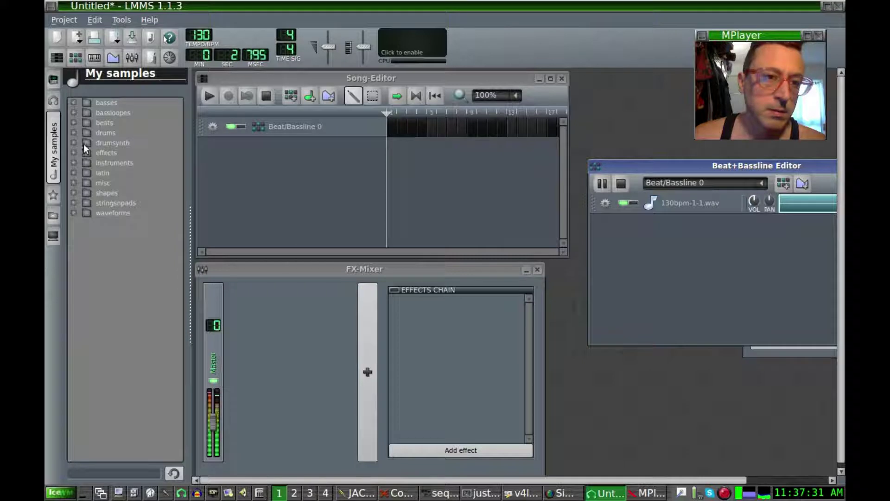
{"action": "left_click", "coordinate": [74, 123]}
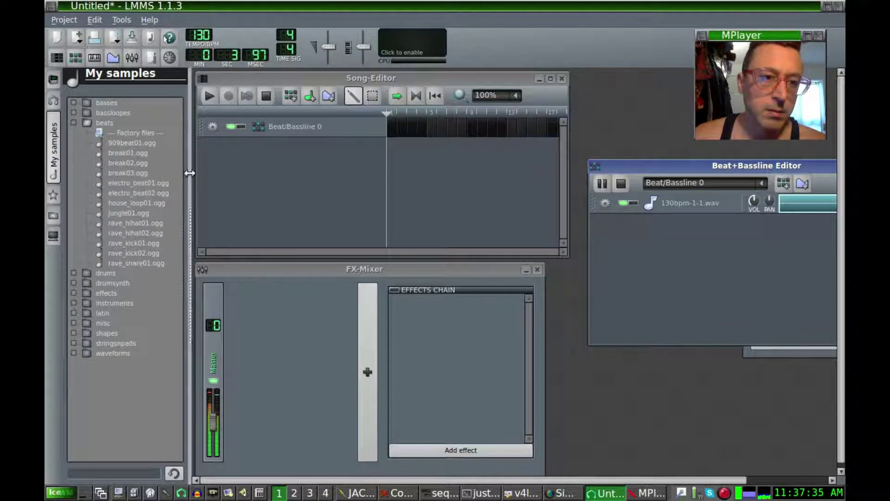
{"action": "left_click", "coordinate": [133, 204]}
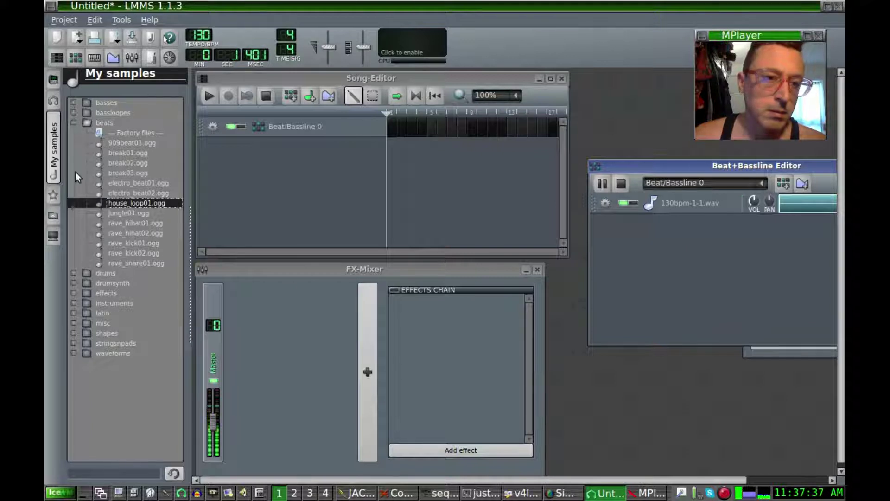
Step: Add hihat_closed01.ogg from the drums sample folder as a new track in the Beat+Bassline Editor
{"action": "left_click", "coordinate": [74, 274]}
{"action": "left_click_drag", "start_coordinate": [181, 210], "coordinate": [176, 276]}
{"action": "left_click_drag", "start_coordinate": [138, 255], "coordinate": [638, 256]}
Step: Bring the Beat+Bassline Editor fully into view and program closed hi-hat hits on steps 1–3, 5–7, 10, 11, 14 and 15
{"action": "left_click_drag", "start_coordinate": [720, 165], "coordinate": [471, 159]}
{"action": "left_click", "coordinate": [537, 221]}
{"action": "left_click", "coordinate": [545, 220]}
{"action": "left_click", "coordinate": [556, 220]}
{"action": "left_click", "coordinate": [575, 220]}
{"action": "left_click", "coordinate": [584, 220]}
{"action": "left_click", "coordinate": [594, 220]}
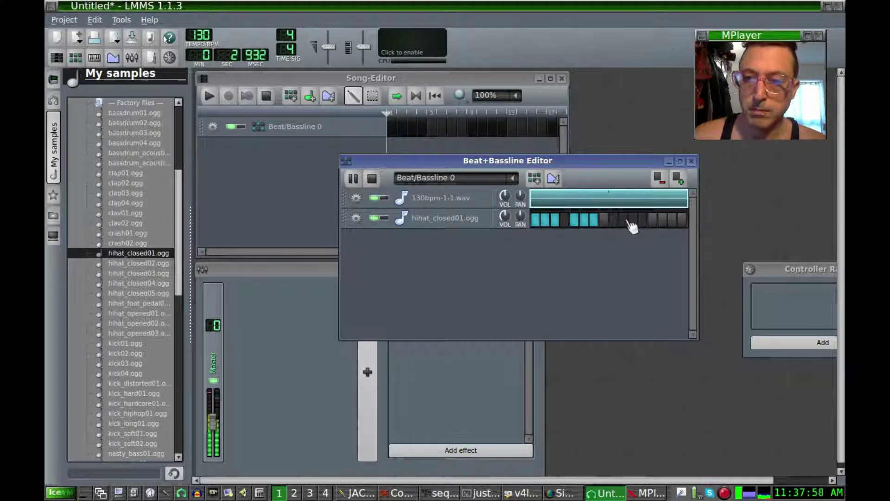
{"action": "left_click", "coordinate": [624, 219]}
{"action": "left_click", "coordinate": [663, 220]}
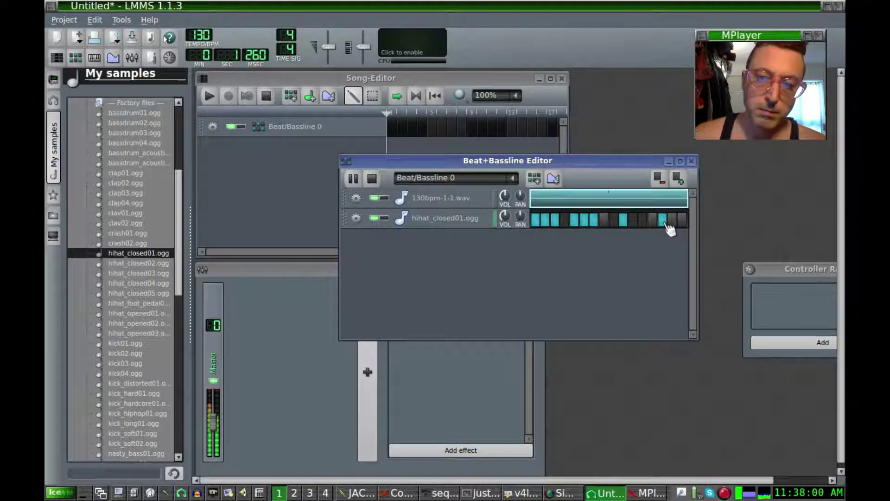
{"action": "left_click", "coordinate": [633, 221]}
{"action": "left_click", "coordinate": [674, 221]}
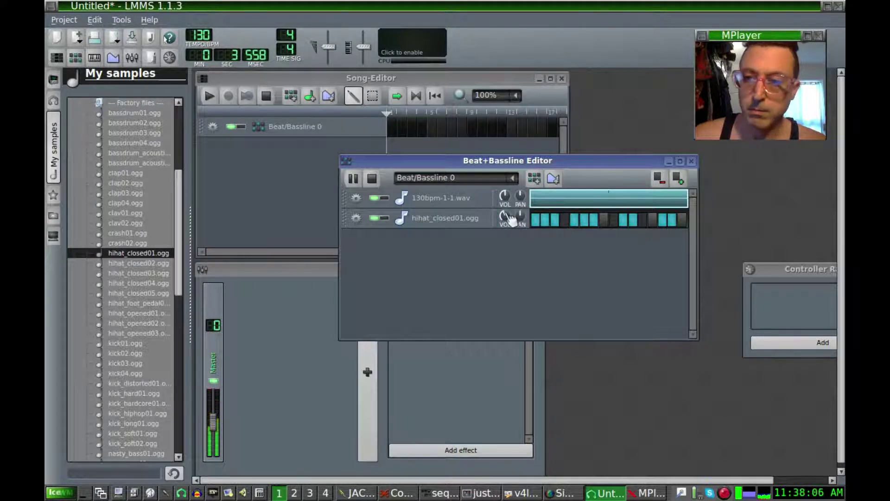
Step: Open the hihat_closed01.ogg pattern in the piano roll and set the length of new notes to 1/16
{"action": "right_click", "coordinate": [536, 222]}
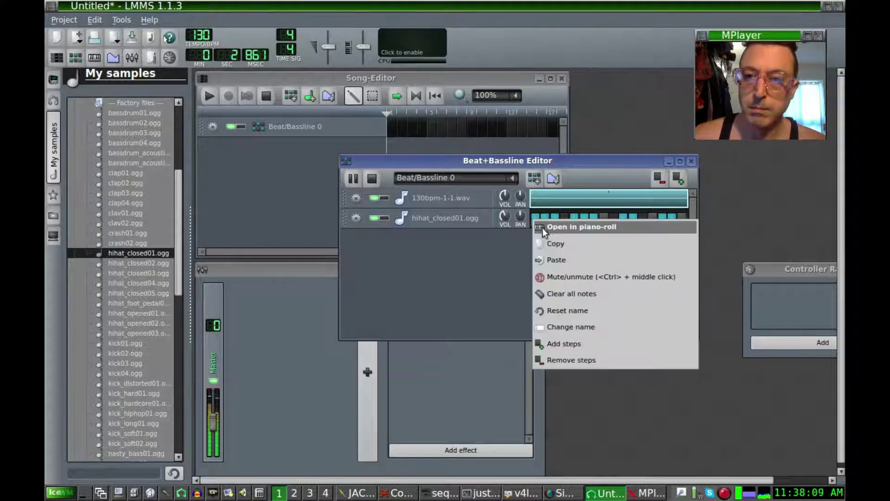
{"action": "left_click", "coordinate": [583, 230]}
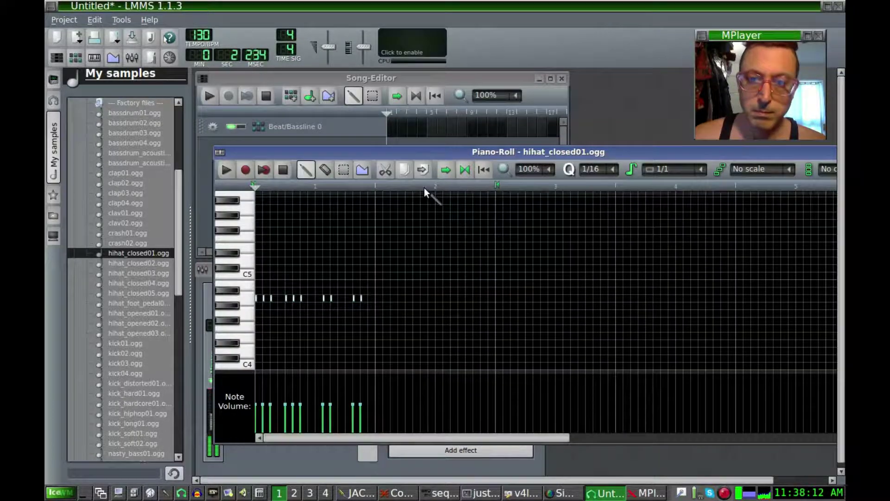
{"action": "left_click", "coordinate": [377, 297]}
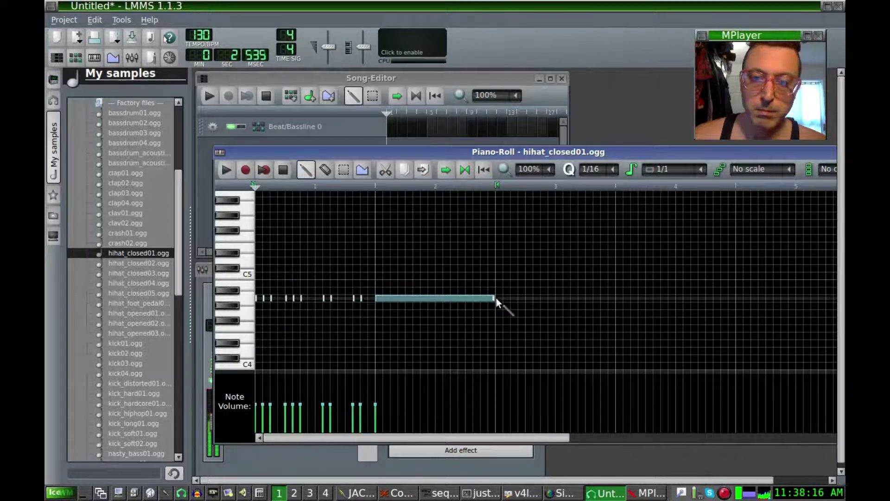
{"action": "scroll", "coordinate": [675, 174], "scroll_direction": "down", "scroll_amount": 1}
{"action": "scroll", "coordinate": [675, 174], "scroll_direction": "down", "scroll_amount": 3}
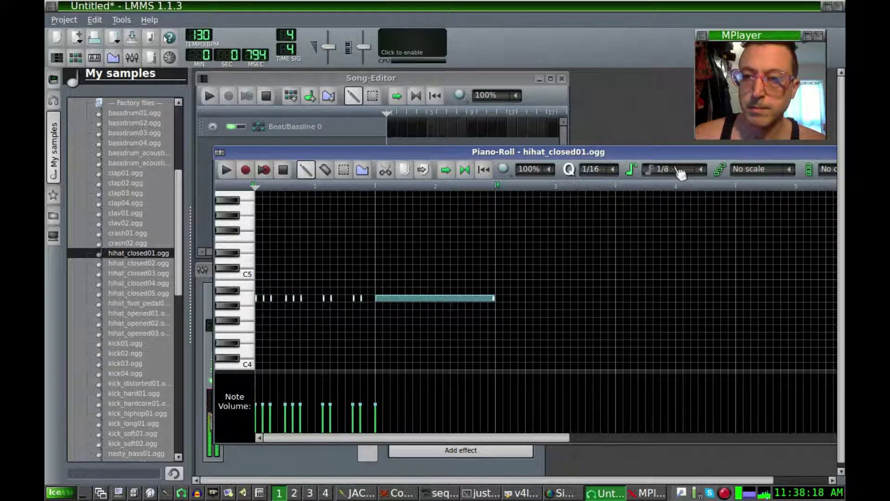
{"action": "right_click", "coordinate": [473, 300]}
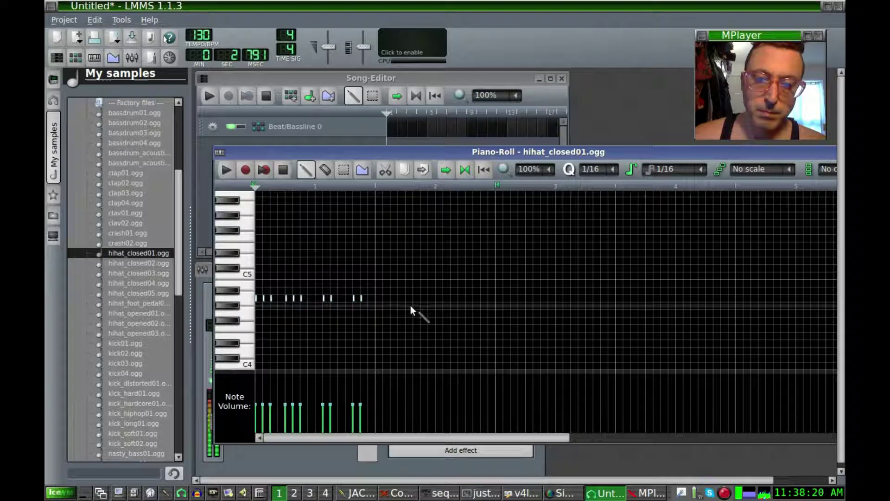
Step: Extend the hi-hat pattern into the second bar with 1/16 notes on steps 1–3 and 6–16, and close the piano roll
{"action": "left_click", "coordinate": [377, 297]}
{"action": "left_click", "coordinate": [385, 296]}
{"action": "left_click", "coordinate": [392, 297]}
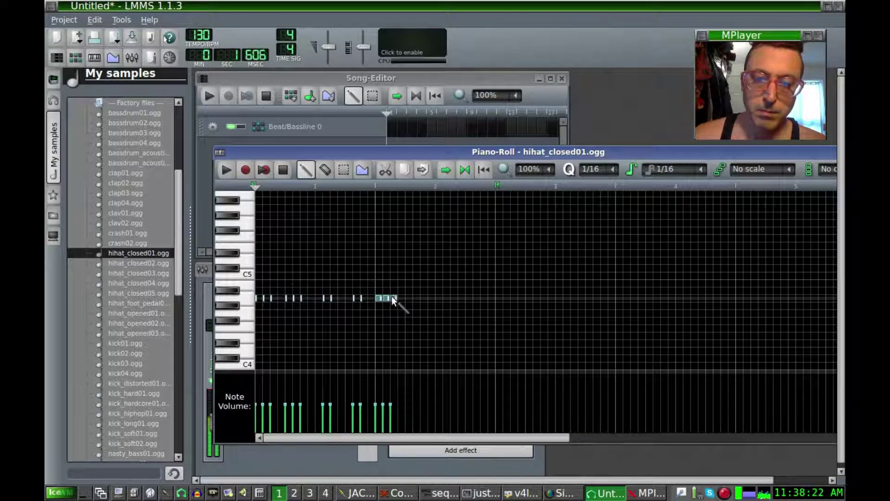
{"action": "left_click", "coordinate": [417, 297]}
{"action": "left_click", "coordinate": [424, 297]}
{"action": "left_click", "coordinate": [431, 298]}
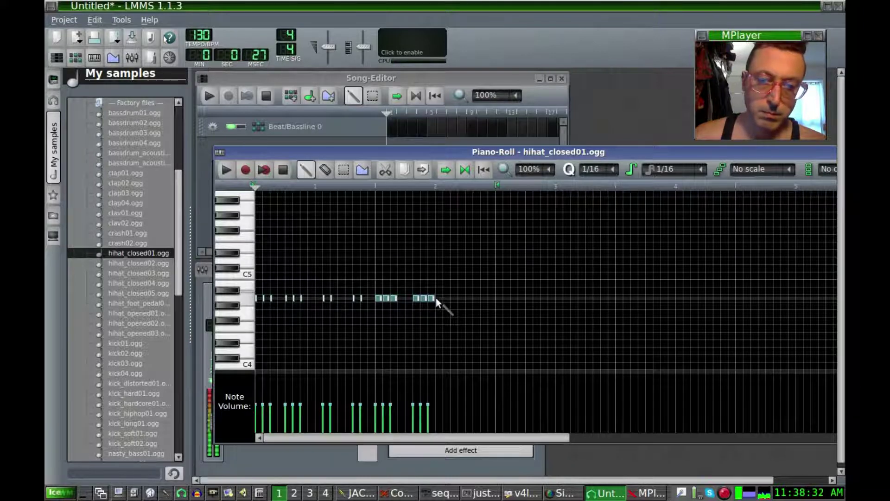
{"action": "left_click", "coordinate": [439, 298]}
{"action": "left_click", "coordinate": [447, 298]}
{"action": "left_click", "coordinate": [453, 298]}
{"action": "left_click", "coordinate": [461, 298]}
{"action": "left_click", "coordinate": [468, 298]}
{"action": "left_click", "coordinate": [475, 297]}
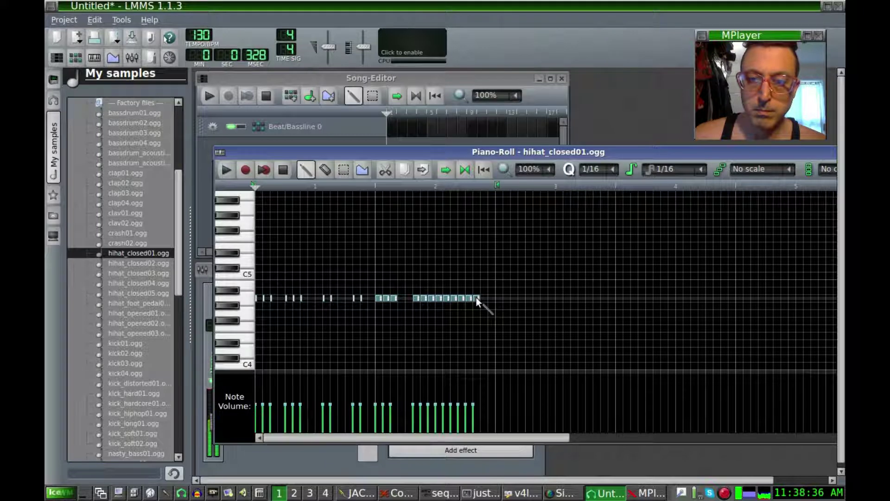
{"action": "left_click", "coordinate": [484, 297]}
{"action": "left_click", "coordinate": [492, 297]}
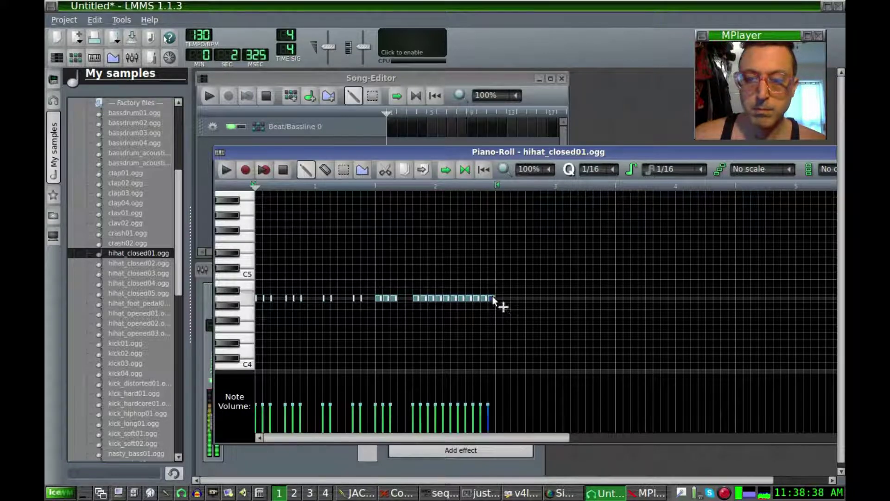
{"action": "left_click_drag", "start_coordinate": [617, 152], "coordinate": [522, 137]}
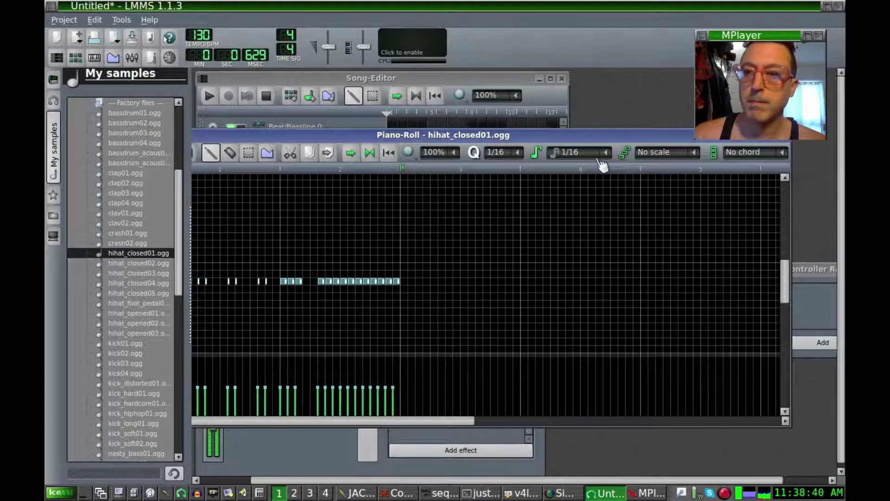
{"action": "left_click_drag", "start_coordinate": [581, 140], "coordinate": [596, 167]}
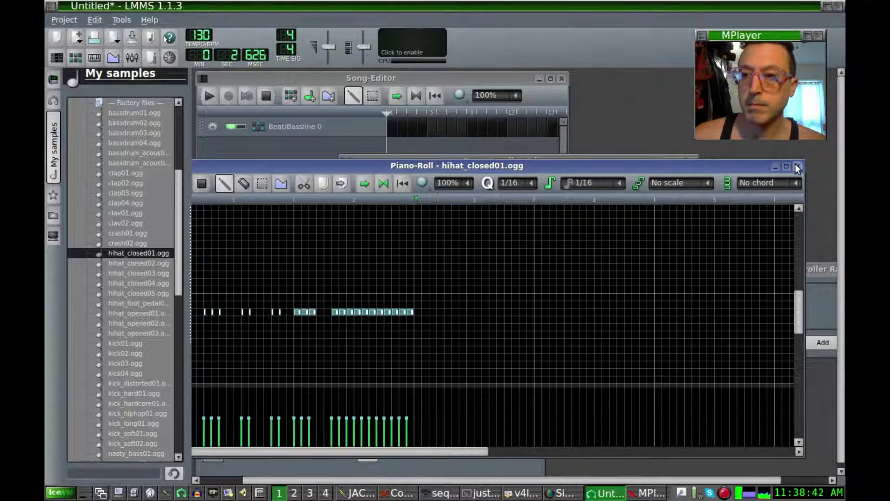
{"action": "left_click", "coordinate": [797, 166]}
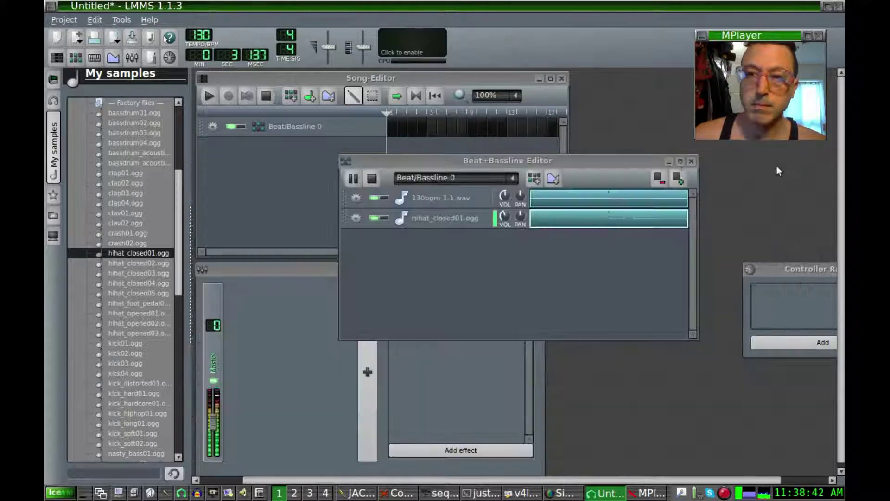
Step: Open the effects chain of the 130bpm-1-1.wav instrument
{"action": "left_click", "coordinate": [454, 199]}
{"action": "left_click", "coordinate": [630, 209]}
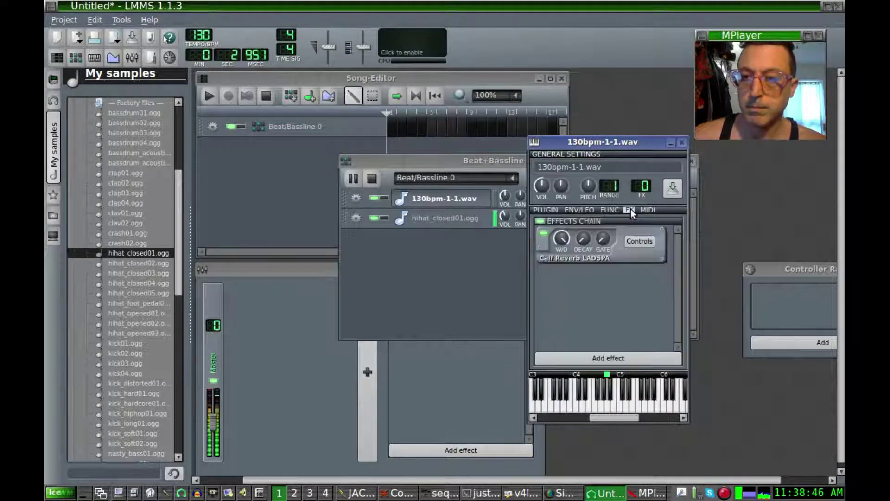
{"action": "left_click", "coordinate": [606, 360]}
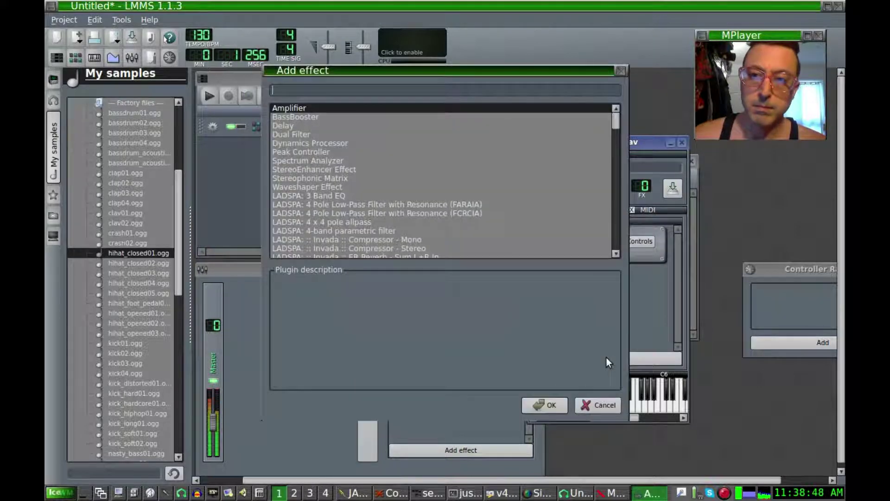
{"action": "double_click", "coordinate": [297, 148]}
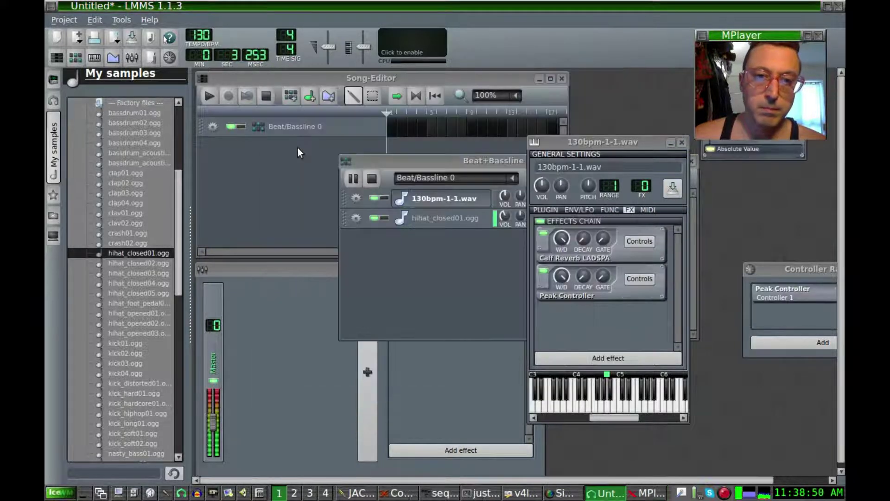
{"action": "right_click", "coordinate": [636, 298]}
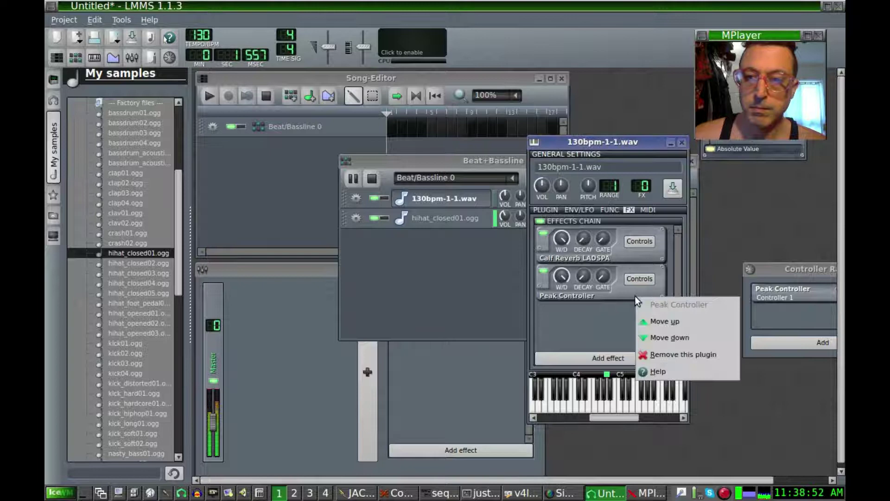
{"action": "left_click", "coordinate": [672, 353]}
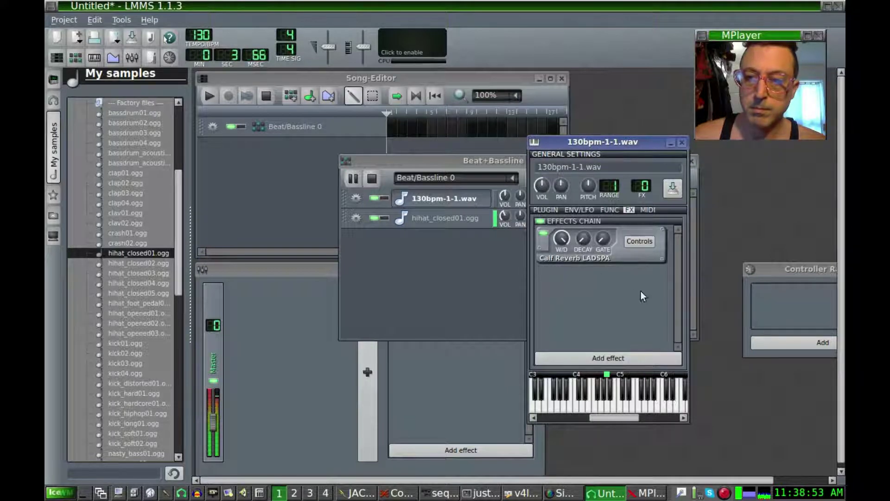
Step: Add the Dynamics Processor to the 130bpm-1-1.wav effects chain and bring its controls fully into view
{"action": "left_click", "coordinate": [633, 360]}
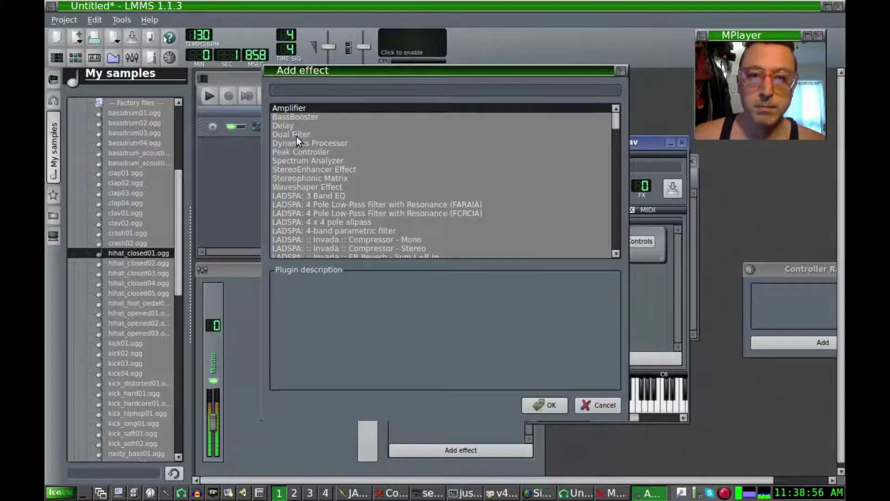
{"action": "double_click", "coordinate": [307, 141]}
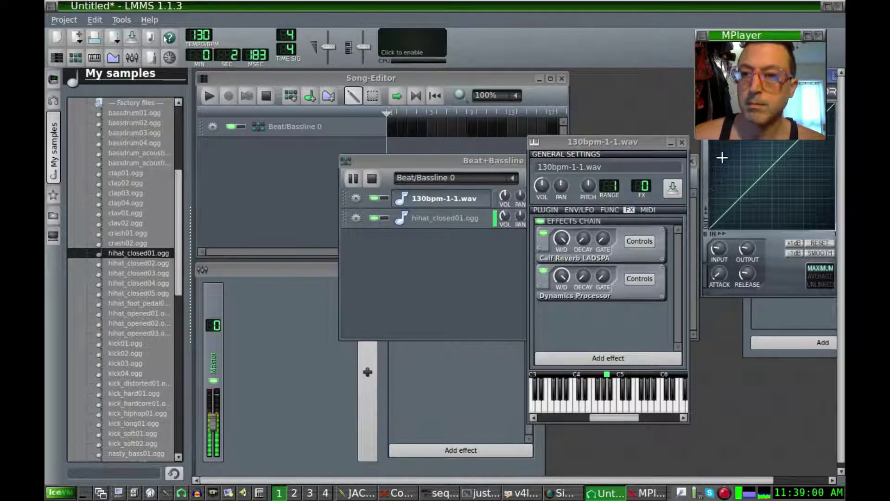
{"action": "left_click_drag", "start_coordinate": [706, 37], "coordinate": [483, 67]}
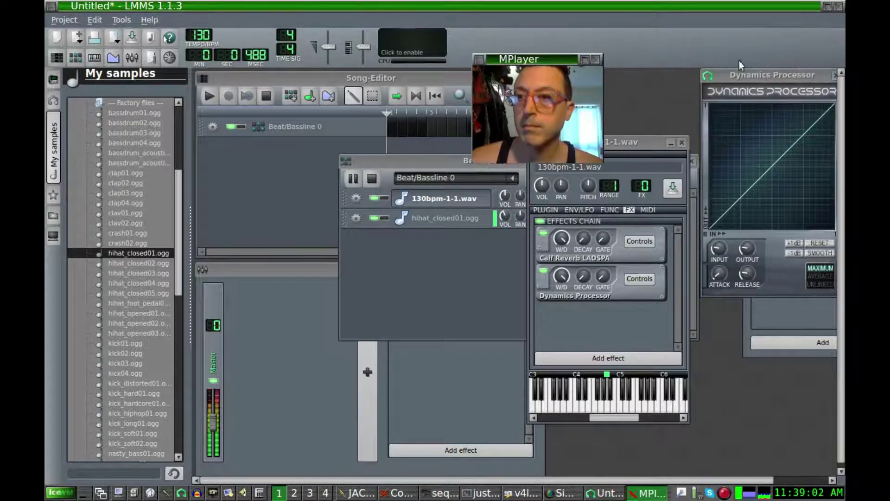
{"action": "left_click_drag", "start_coordinate": [756, 74], "coordinate": [663, 158]}
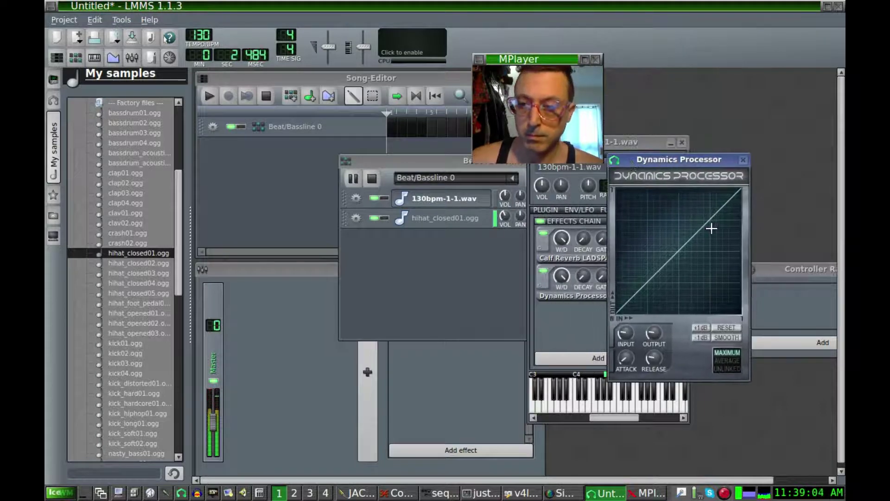
Step: Draw a smoothed Dynamics Processor curve that lifts quiet levels and flattens the loudest ones, using the Average stereo mode
{"action": "mouse_move", "coordinate": [699, 228]}
{"action": "left_mouse_down"}
{"action": "mouse_move", "coordinate": [738, 227]}
{"action": "mouse_move", "coordinate": [667, 241]}
{"action": "mouse_move", "coordinate": [622, 313]}
{"action": "left_mouse_up"}
{"action": "mouse_move", "coordinate": [631, 280]}
{"action": "left_mouse_down"}
{"action": "mouse_move", "coordinate": [672, 265]}
{"action": "mouse_move", "coordinate": [694, 233]}
{"action": "left_mouse_up"}
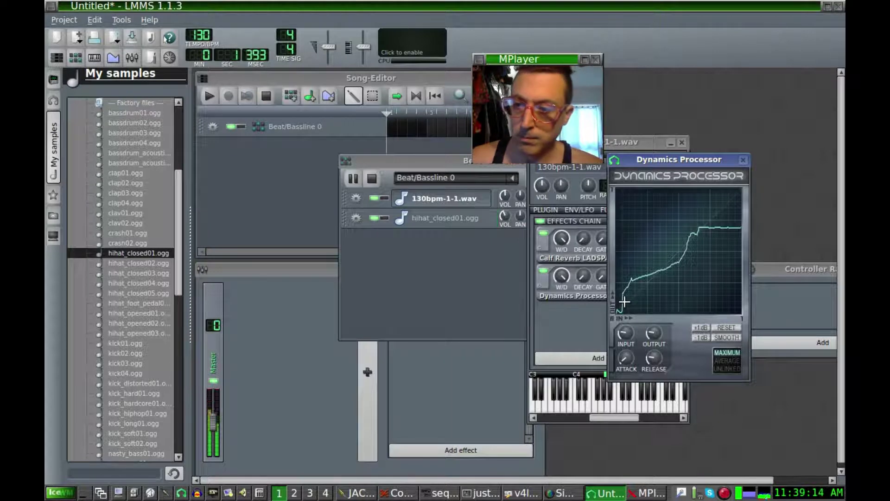
{"action": "left_click", "coordinate": [732, 337]}
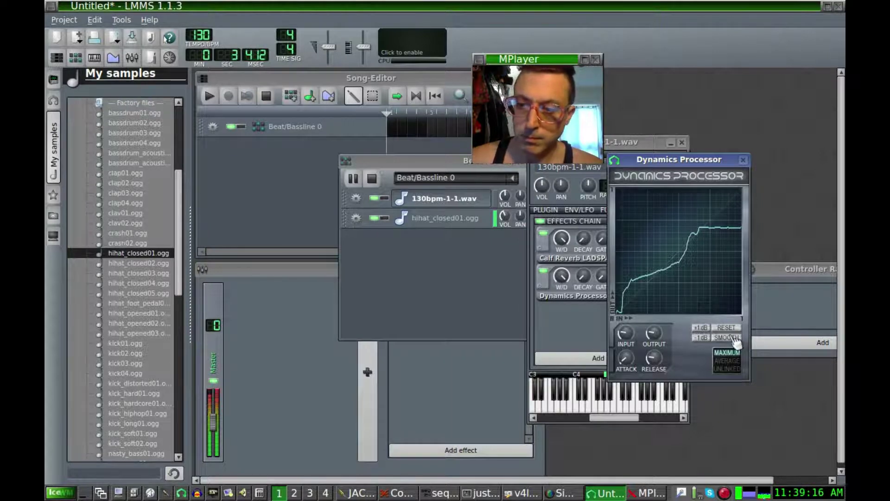
{"action": "left_click", "coordinate": [732, 362]}
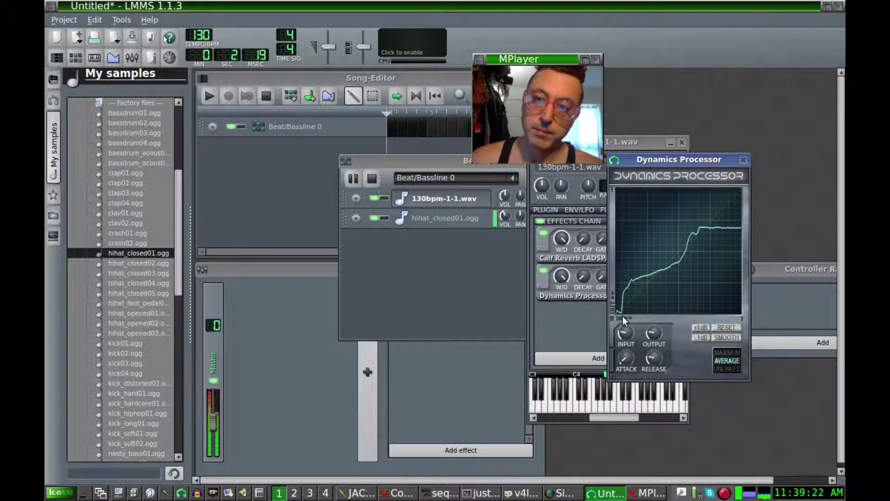
Step: Redraw the low and middle part of the dynamics curve as a more gradual stepped rise, and close the Dynamics Processor controls
{"action": "left_click_drag", "start_coordinate": [636, 294], "coordinate": [618, 311]}
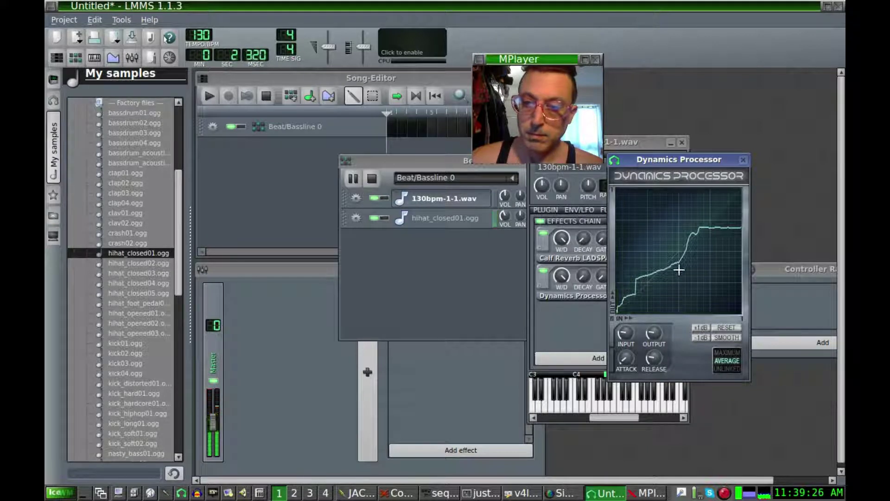
{"action": "mouse_move", "coordinate": [636, 288]}
{"action": "left_mouse_down"}
{"action": "mouse_move", "coordinate": [691, 266]}
{"action": "mouse_move", "coordinate": [731, 221]}
{"action": "mouse_move", "coordinate": [741, 226]}
{"action": "mouse_move", "coordinate": [691, 246]}
{"action": "mouse_move", "coordinate": [662, 273]}
{"action": "left_mouse_up"}
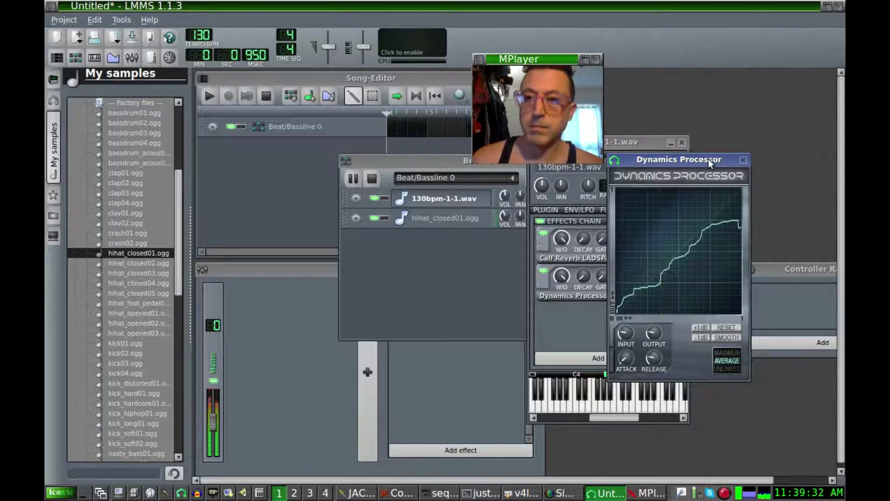
{"action": "left_click", "coordinate": [745, 161]}
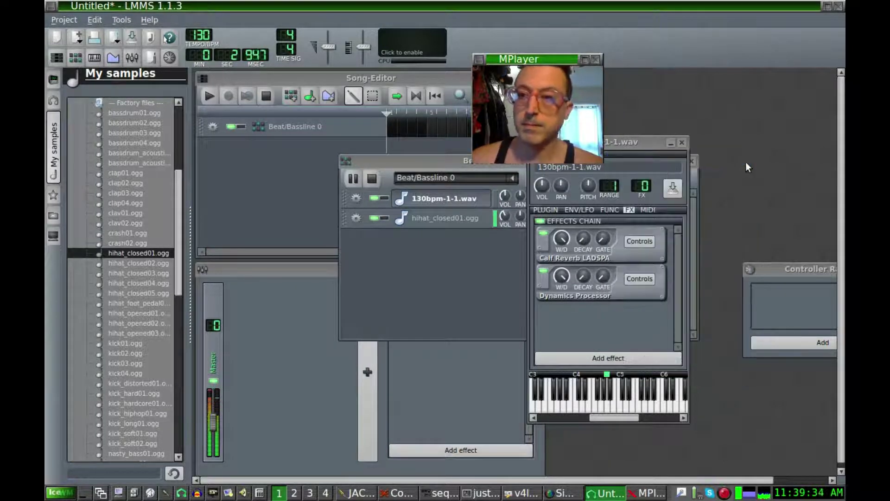
Step: Add the FreeBoy instrument plugin as a new track in the Beat+Bassline Editor
{"action": "left_click_drag", "start_coordinate": [553, 59], "coordinate": [746, 62]}
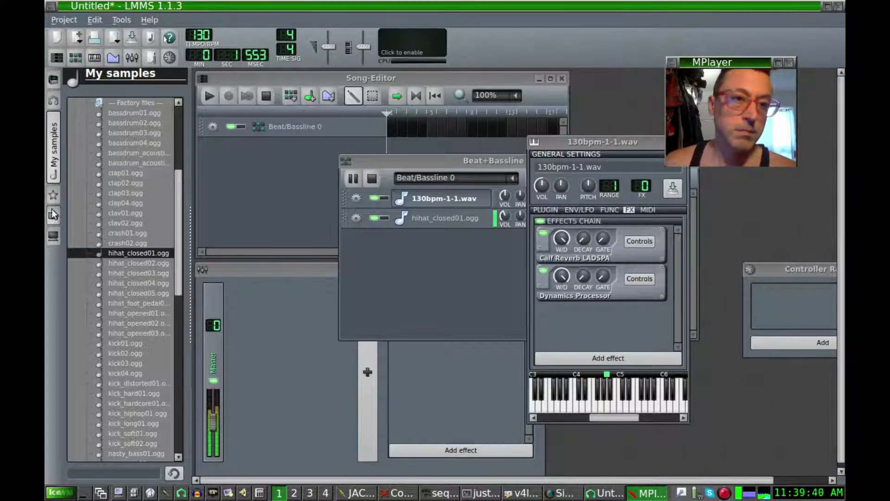
{"action": "left_click", "coordinate": [56, 96]}
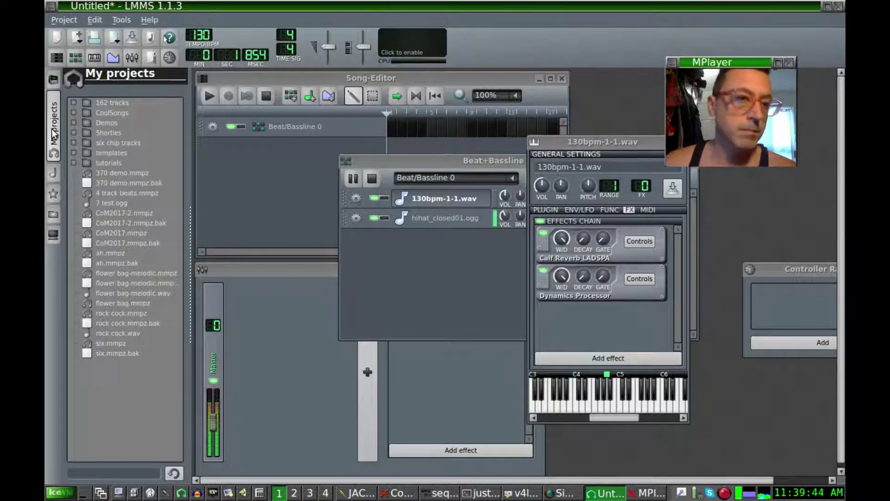
{"action": "left_click", "coordinate": [53, 80]}
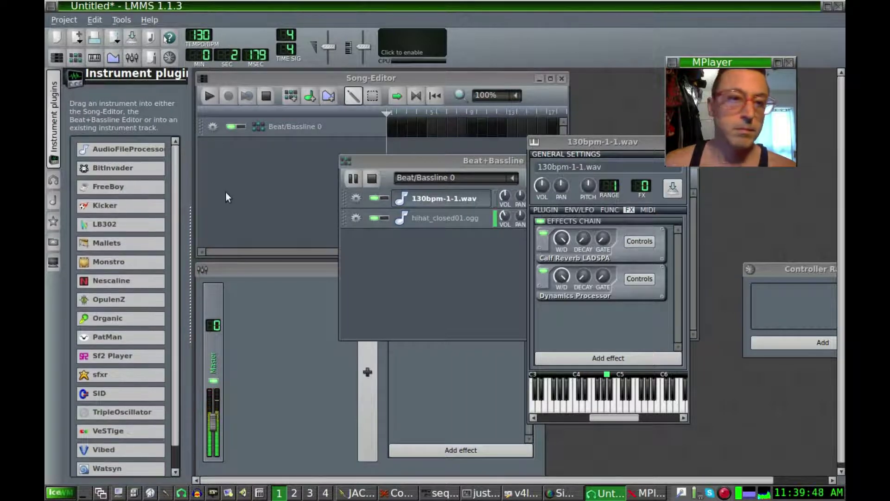
{"action": "left_click_drag", "start_coordinate": [119, 190], "coordinate": [430, 258]}
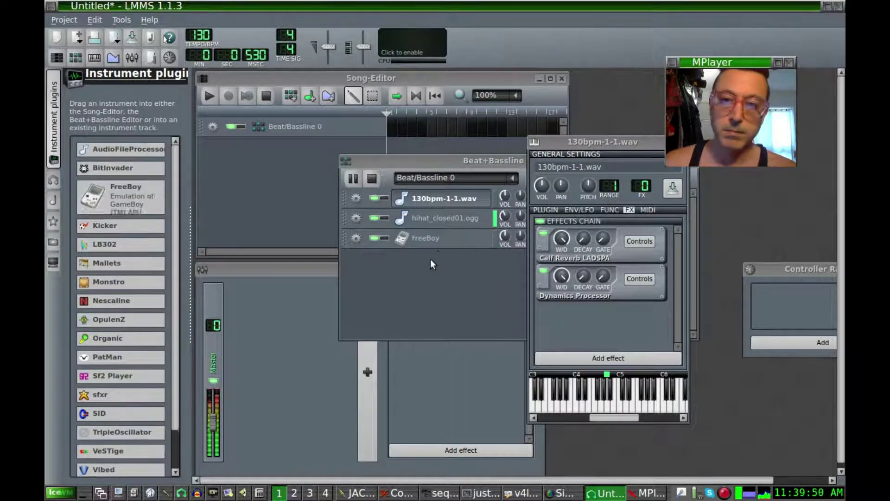
Step: Close the 130bpm-1-1.wav instrument window, open the FreeBoy instrument and sound a test note on it
{"action": "left_click_drag", "start_coordinate": [598, 141], "coordinate": [718, 183]}
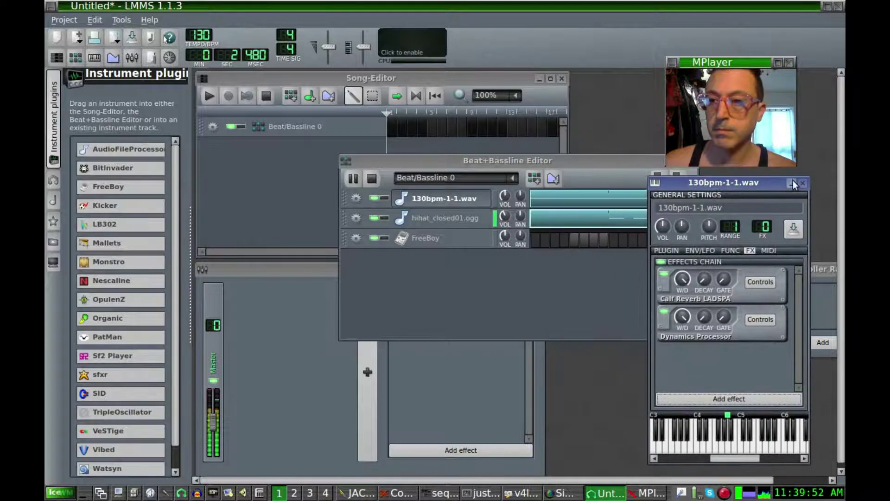
{"action": "left_click", "coordinate": [803, 183]}
{"action": "left_click", "coordinate": [473, 243]}
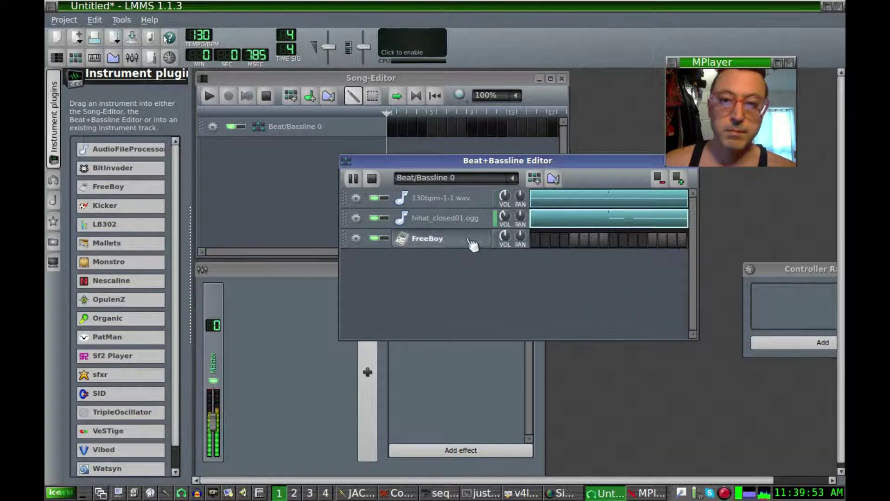
{"action": "left_click", "coordinate": [736, 437]}
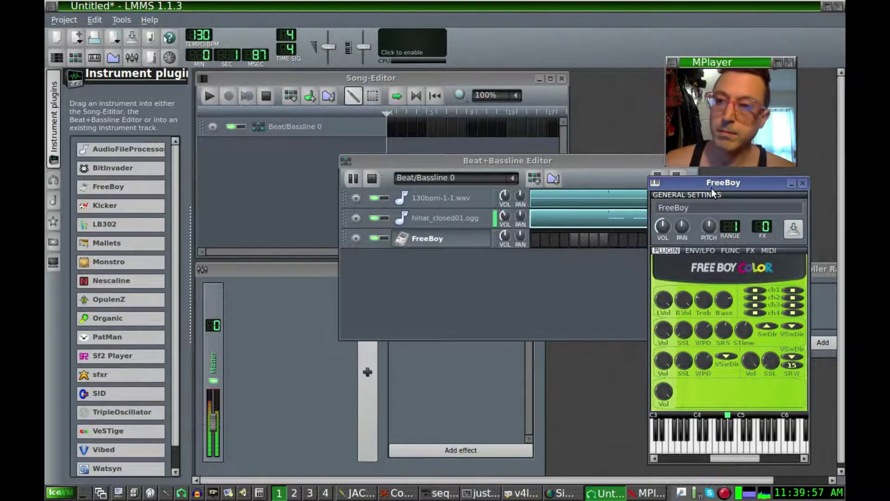
Step: Enable FreeBoy's MIDI input from 24:0 nanoKEY2:nanoKEY2 MIDI 1 and close the instrument window
{"action": "left_click", "coordinate": [769, 251]}
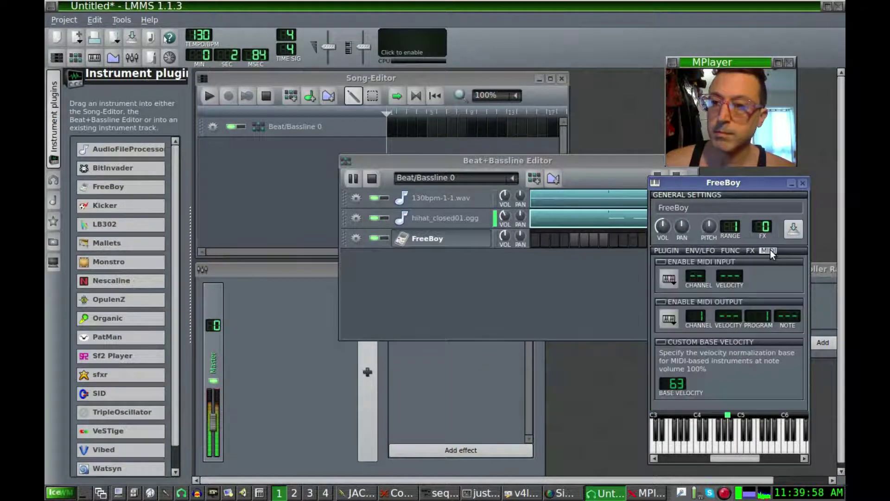
{"action": "left_click", "coordinate": [668, 279]}
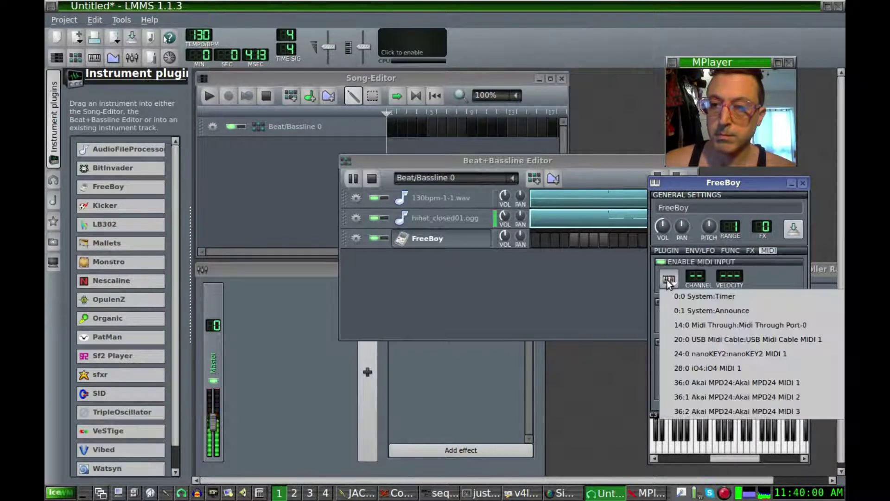
{"action": "left_click", "coordinate": [748, 350]}
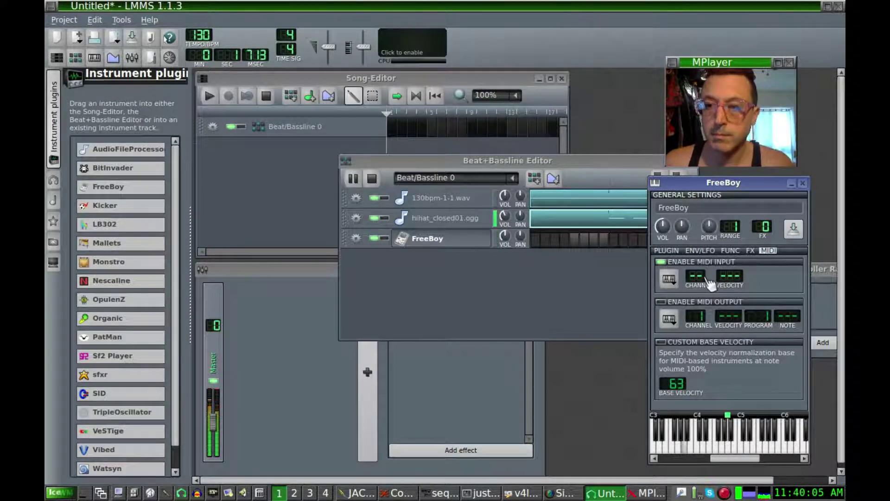
{"action": "left_click", "coordinate": [802, 183]}
Step: Stop the beat, open the FreeBoy pattern in the Piano-Roll and collapse the sidebar so the roll's keyboard and transport are in view
{"action": "left_click", "coordinate": [371, 177]}
{"action": "right_click", "coordinate": [533, 239]}
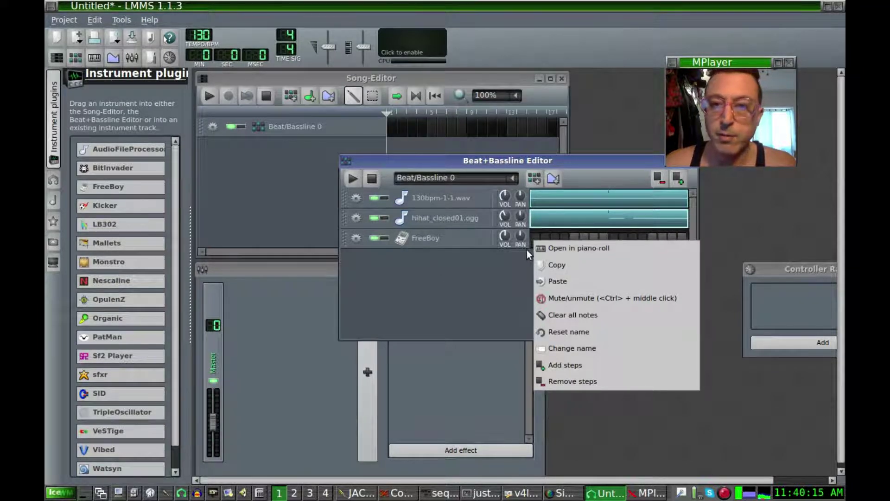
{"action": "left_click", "coordinate": [589, 249]}
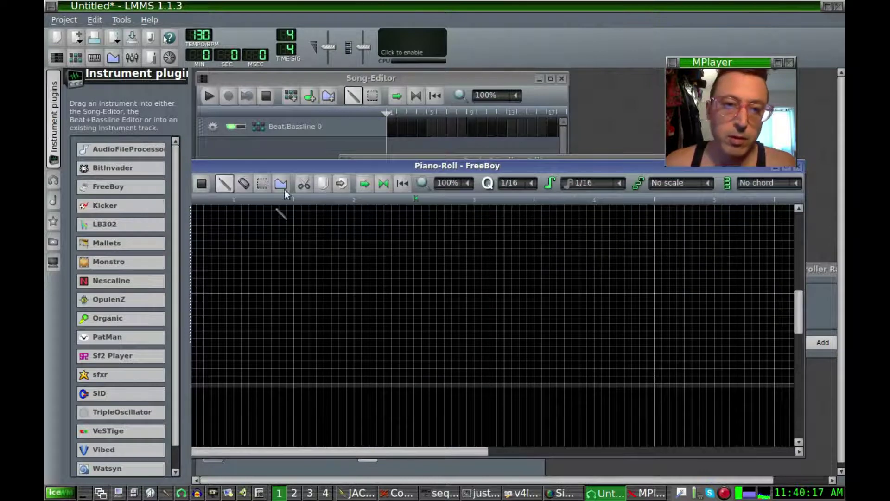
{"action": "left_click_drag", "start_coordinate": [307, 163], "coordinate": [321, 141]}
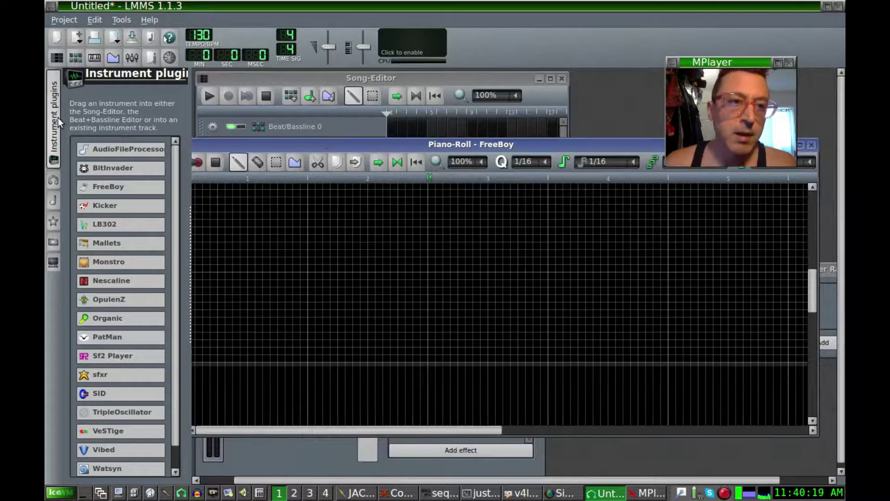
{"action": "left_click", "coordinate": [58, 118]}
{"action": "left_click_drag", "start_coordinate": [133, 142], "coordinate": [220, 147]}
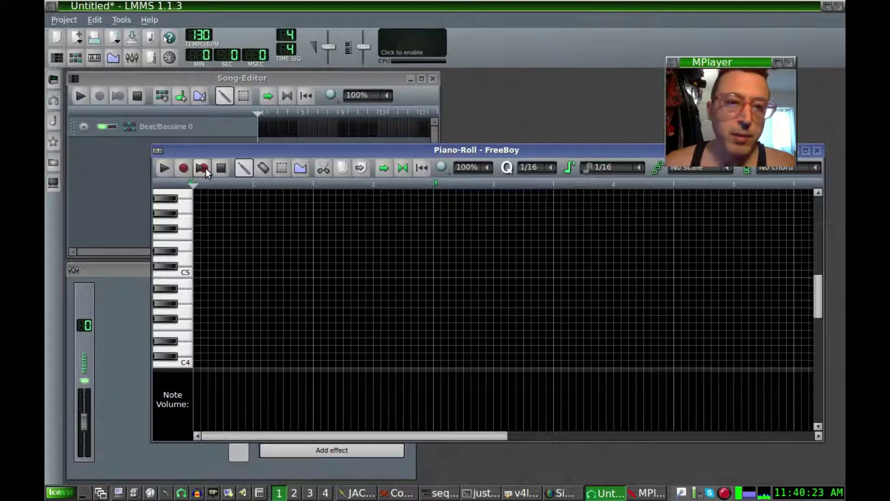
Step: Test playback of the empty FreeBoy pattern and of the song, and stop it
{"action": "left_click", "coordinate": [164, 168]}
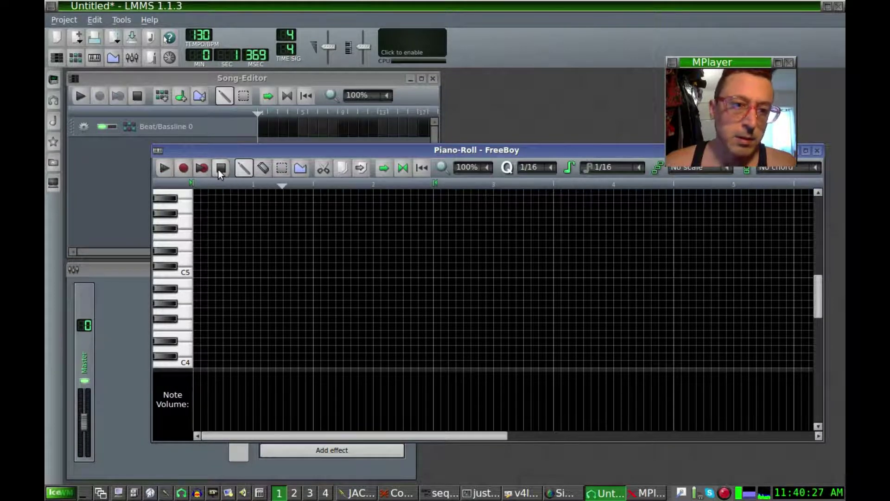
{"action": "left_click", "coordinate": [80, 96]}
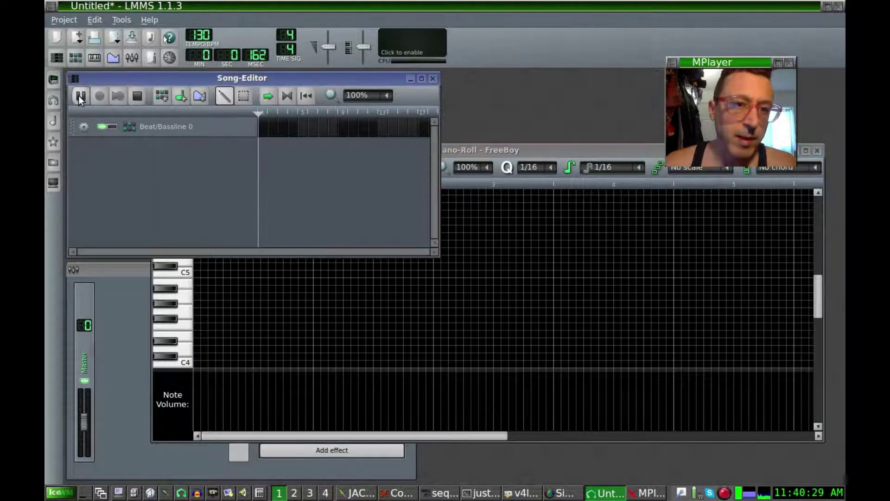
{"action": "left_click", "coordinate": [137, 97]}
Step: Rehearse over the looping beat and record a two-pitch bass line from the MIDI keyboard into the FreeBoy pattern with accompaniment
{"action": "left_click_drag", "start_coordinate": [488, 149], "coordinate": [477, 221]}
{"action": "left_click", "coordinate": [484, 159]}
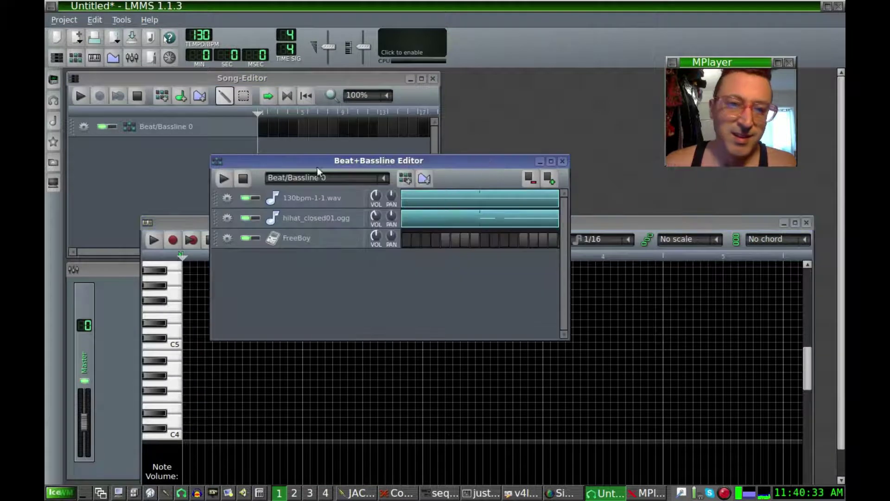
{"action": "left_click", "coordinate": [227, 177]}
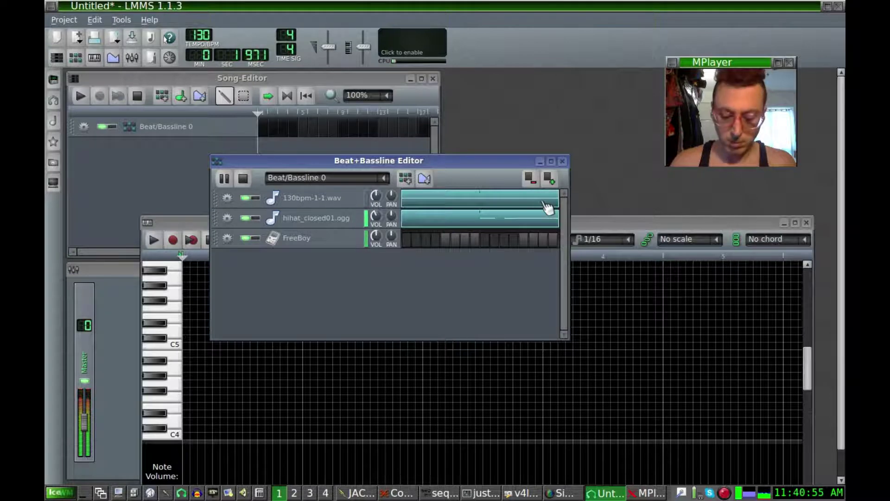
{"action": "left_click", "coordinate": [589, 223]}
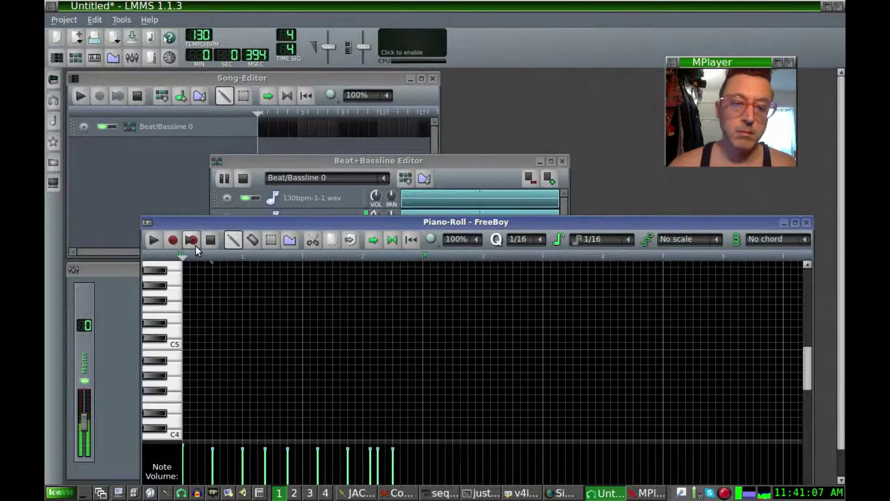
Step: Bring the recorded bass notes into view and move the third low note one sixteenth earlier
{"action": "left_click_drag", "start_coordinate": [440, 221], "coordinate": [418, 105]}
{"action": "left_click_drag", "start_coordinate": [789, 252], "coordinate": [783, 310]}
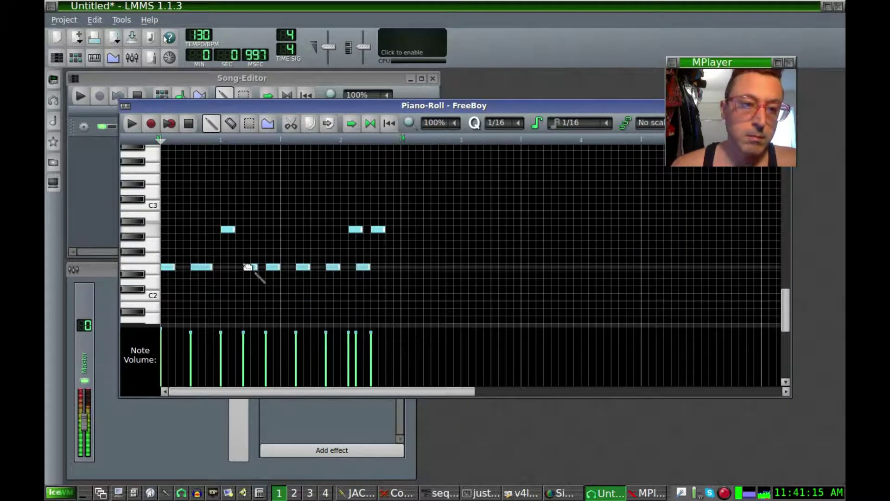
{"action": "left_click_drag", "start_coordinate": [247, 267], "coordinate": [239, 267]}
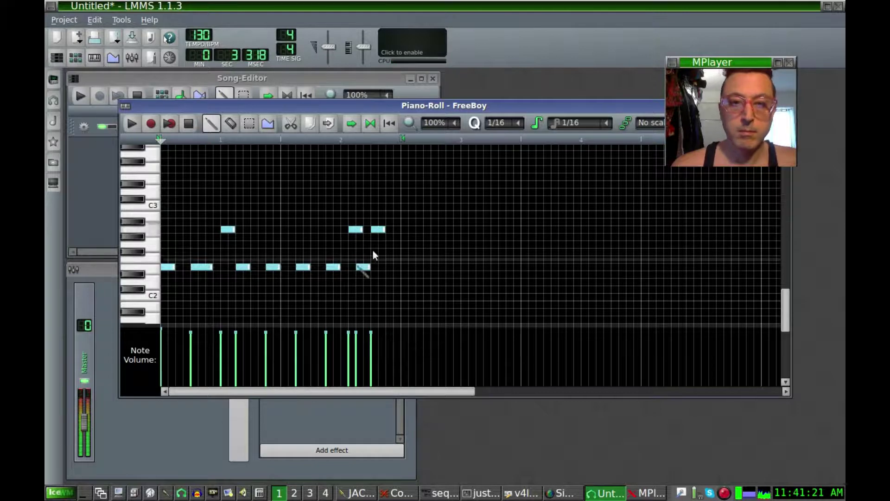
Step: Play back the FreeBoy pattern on its own to check the edited bass line
{"action": "left_click_drag", "start_coordinate": [554, 110], "coordinate": [555, 189]}
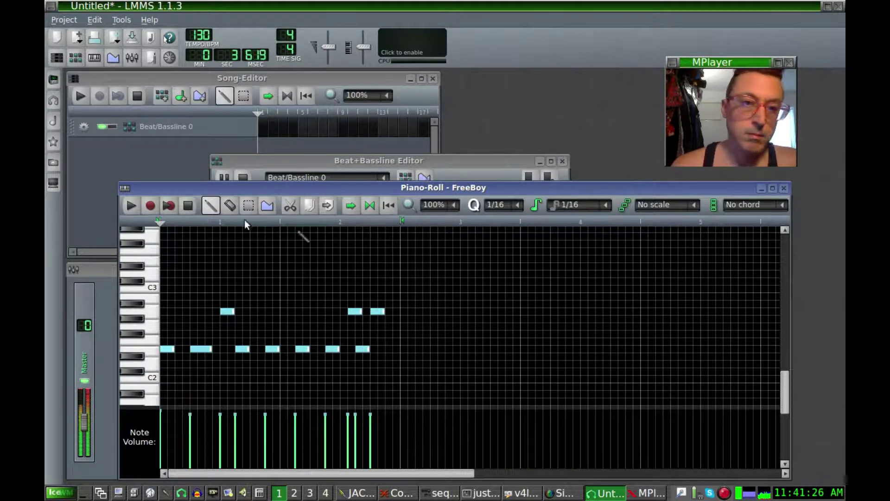
{"action": "left_click", "coordinate": [133, 207]}
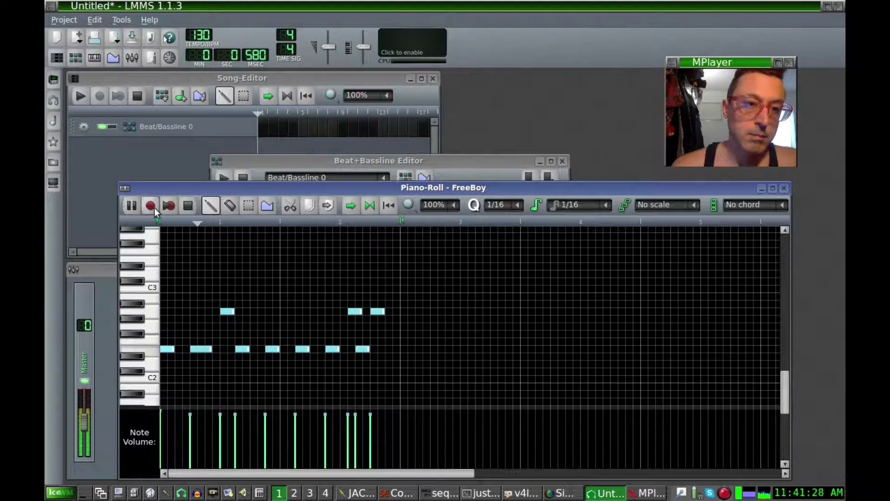
{"action": "left_click", "coordinate": [186, 207]}
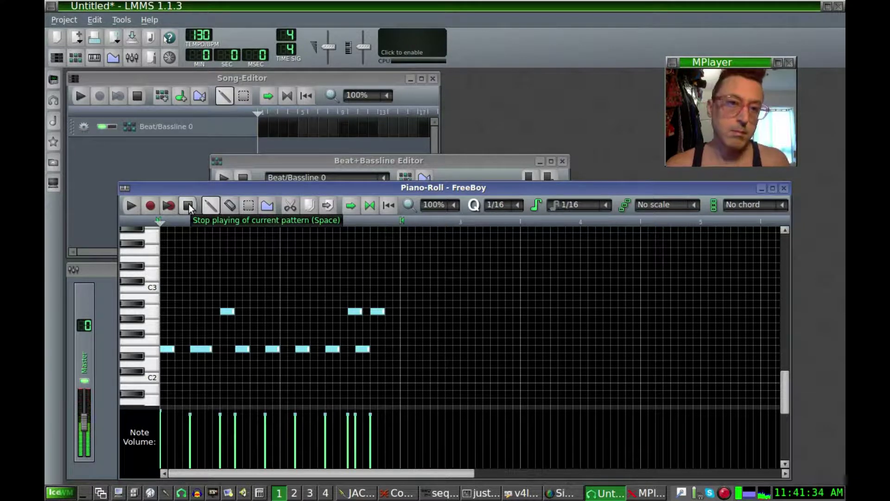
{"action": "left_click", "coordinate": [131, 206]}
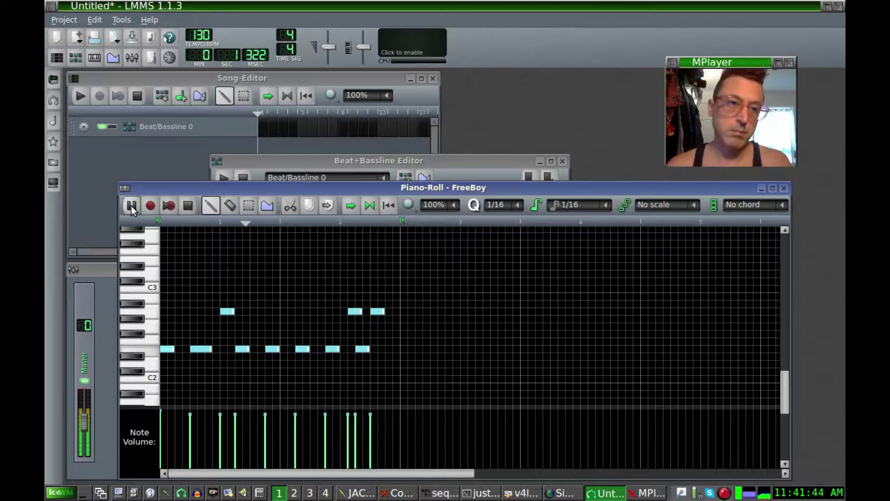
Step: Record additional FreeBoy notes over the playing beat, close the Piano-Roll and stop playback in the Beat+Bassline Editor
{"action": "left_click", "coordinate": [169, 204]}
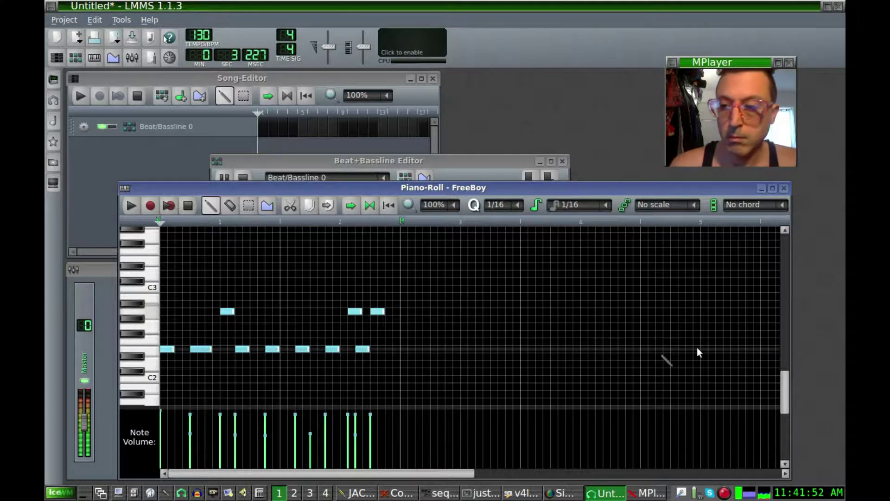
{"action": "left_click", "coordinate": [785, 191]}
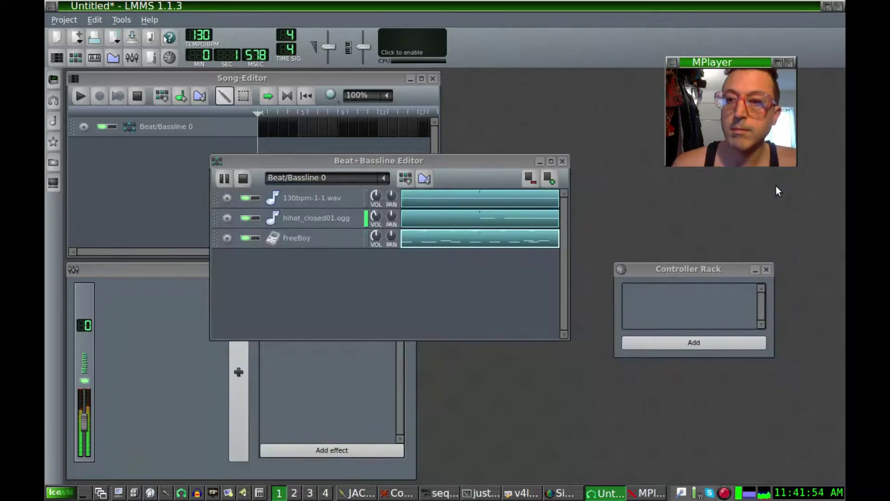
{"action": "left_click_drag", "start_coordinate": [467, 163], "coordinate": [701, 218]}
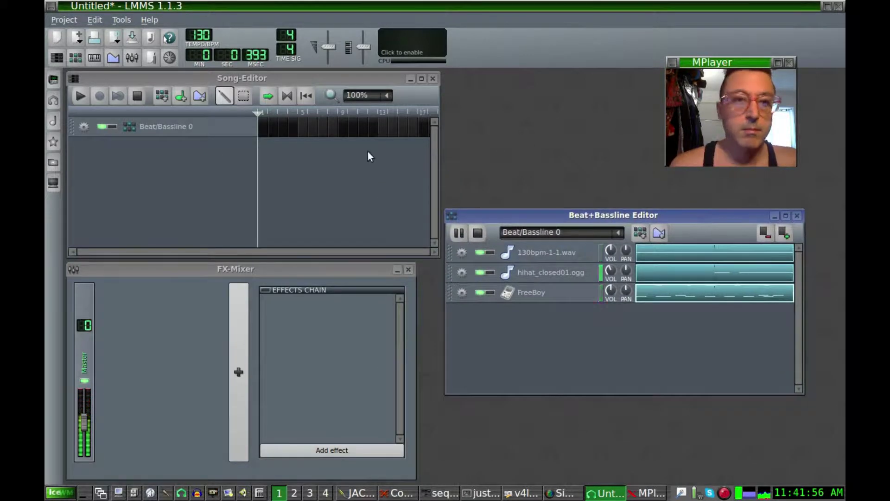
{"action": "left_click", "coordinate": [483, 237]}
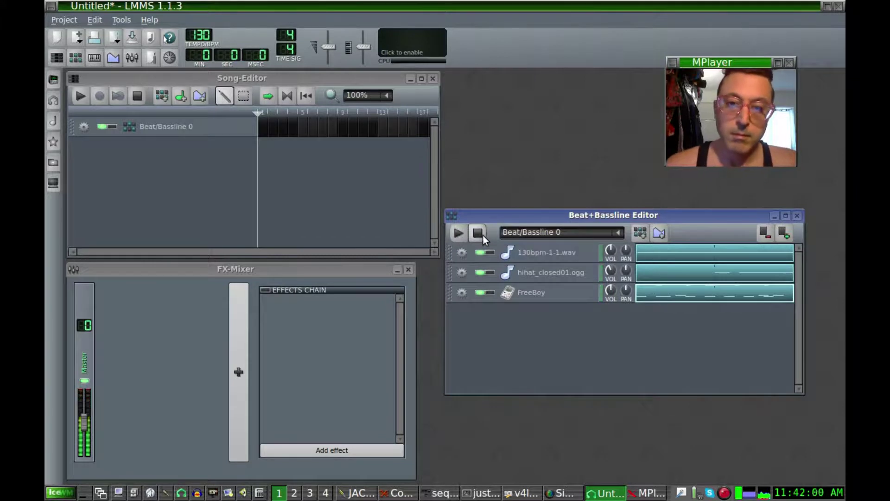